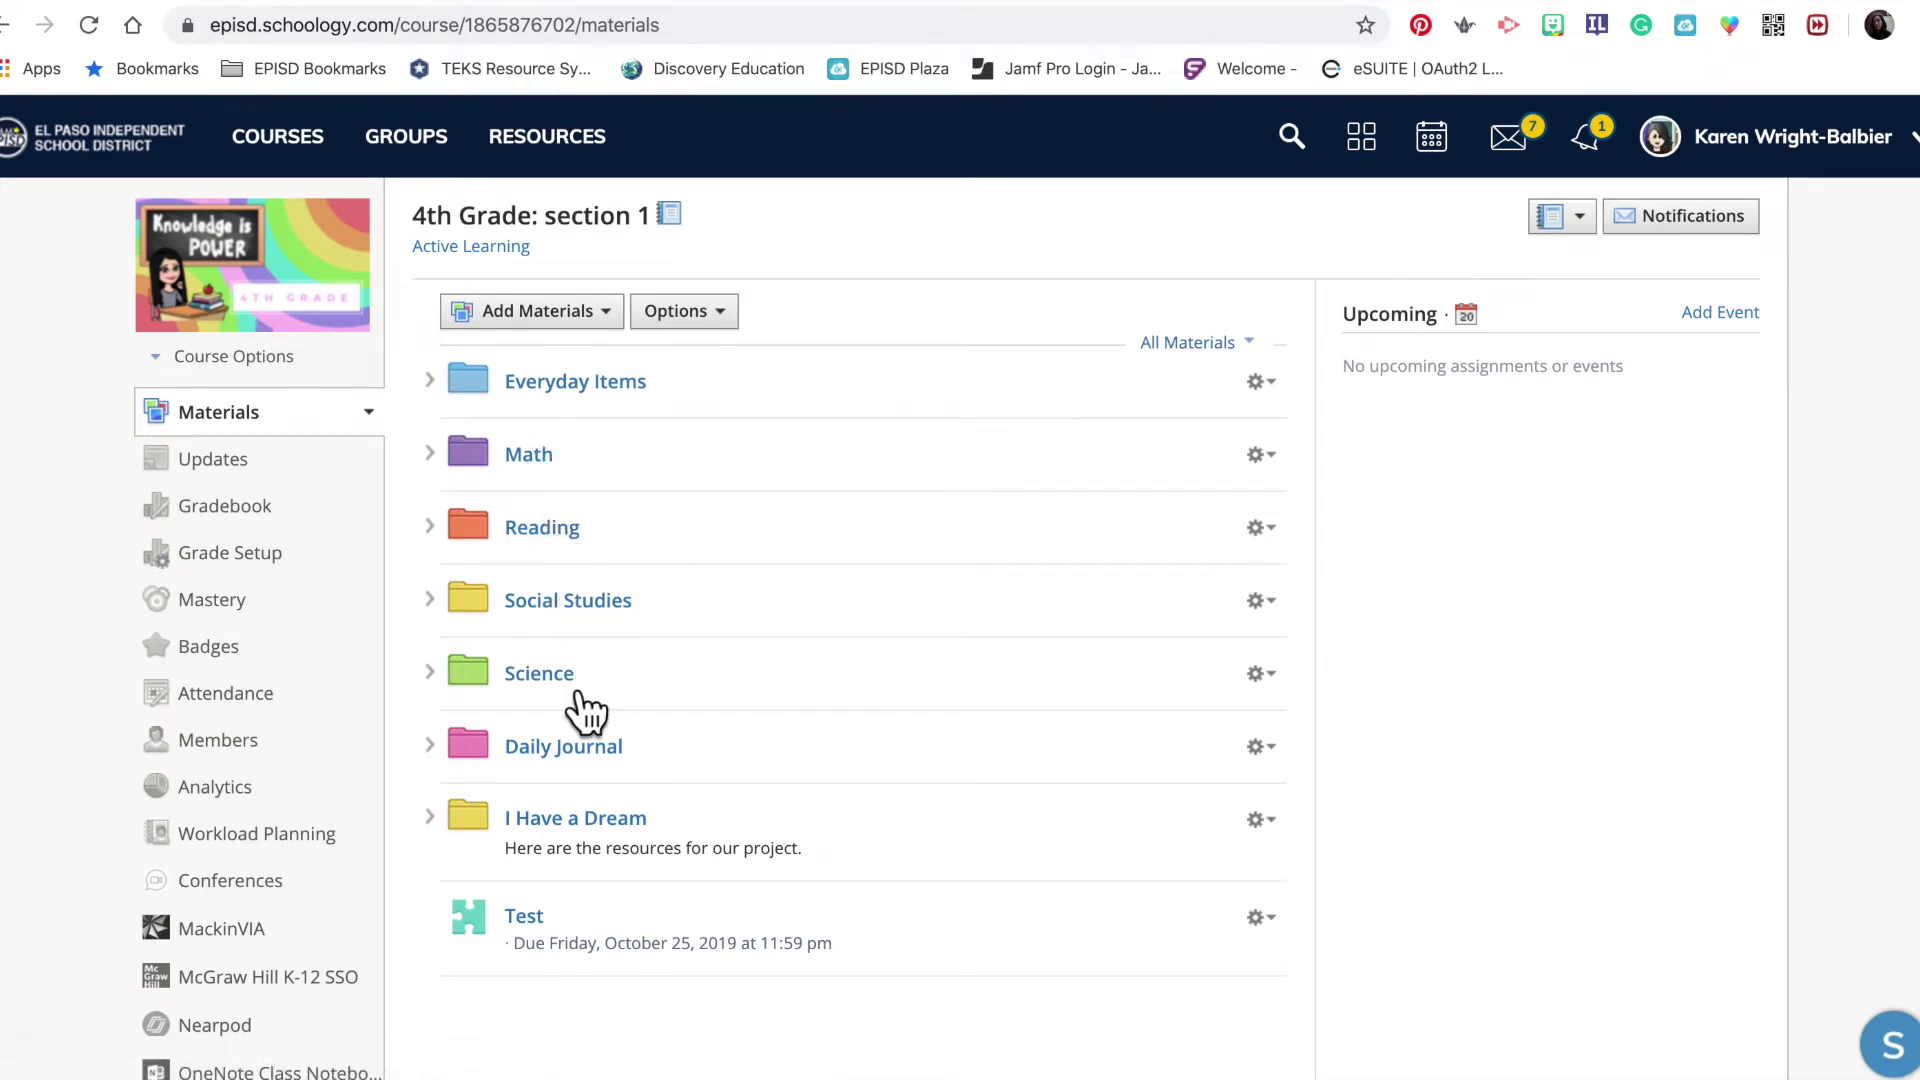
Open Math > Unit 4 Division and Whole Numbers and browse its materials, then show the Add Materials options.
left_click(546, 466)
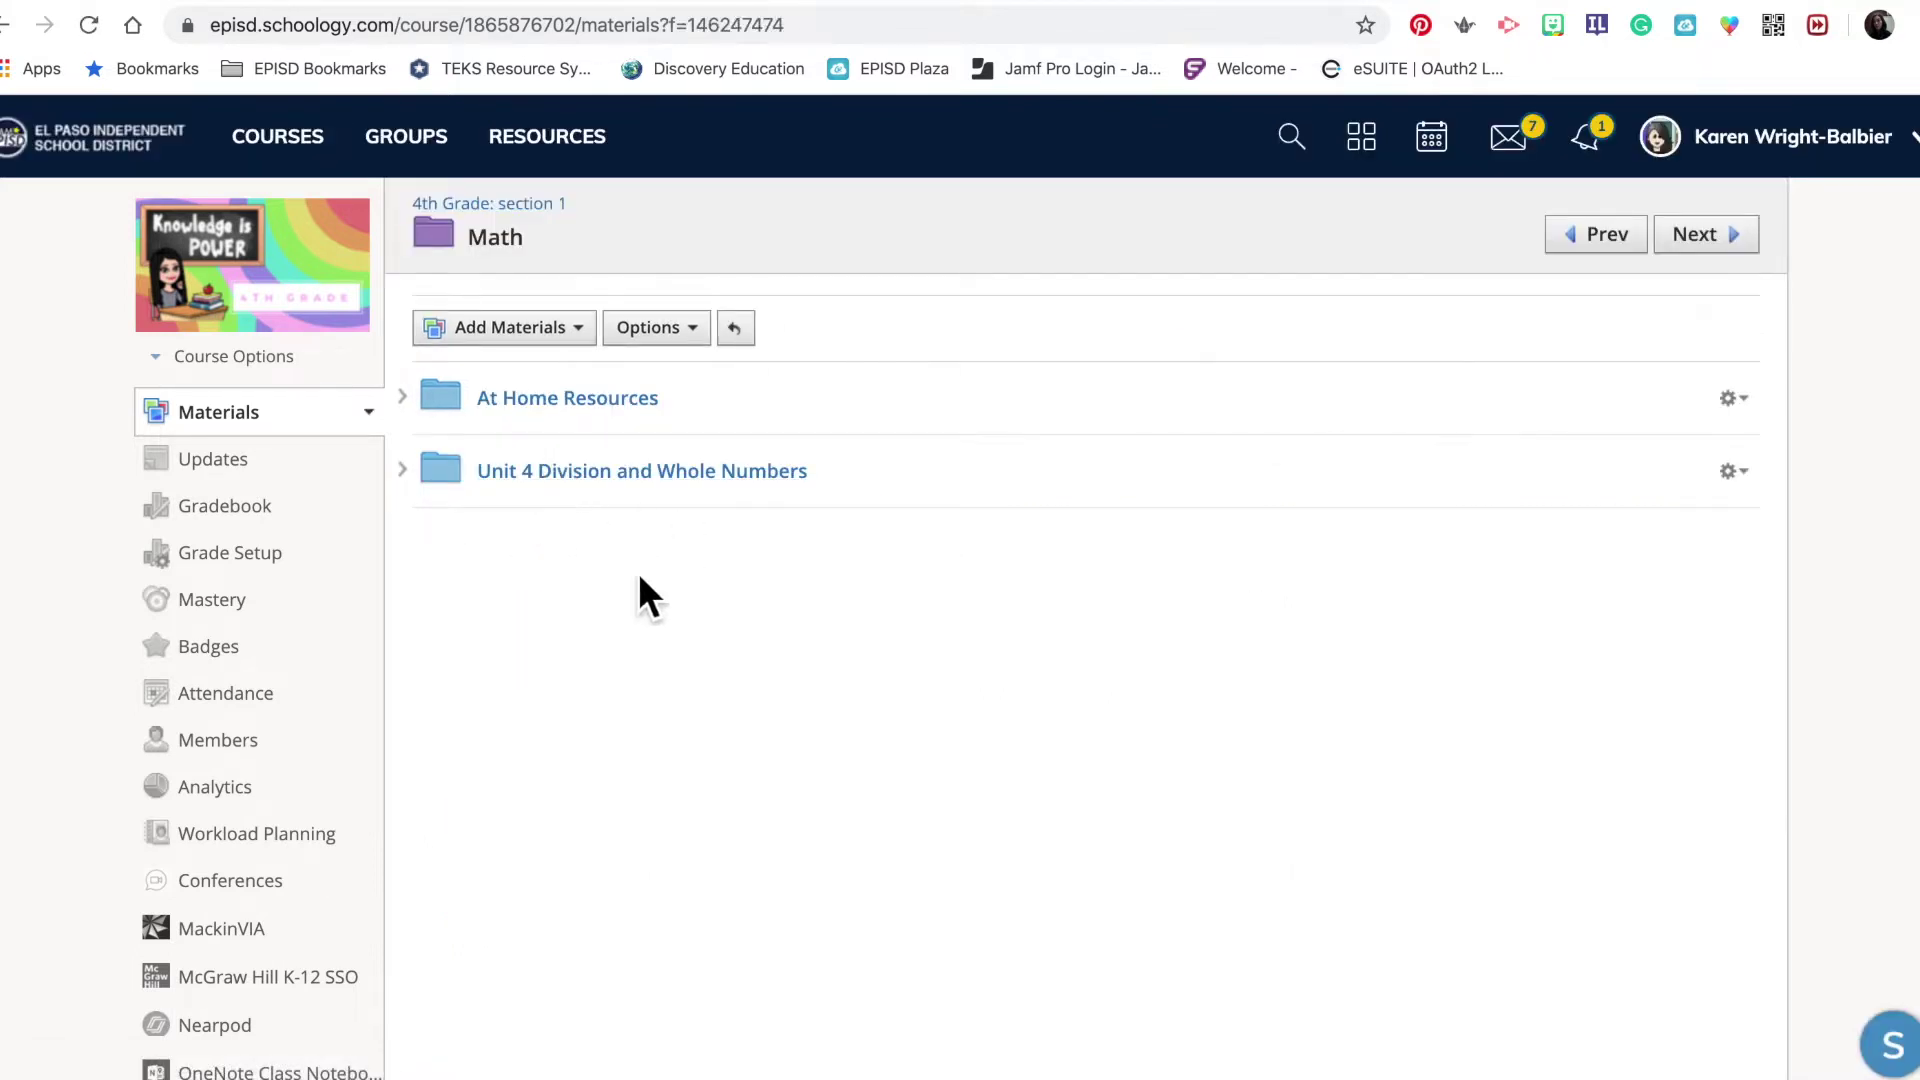
left_click(661, 489)
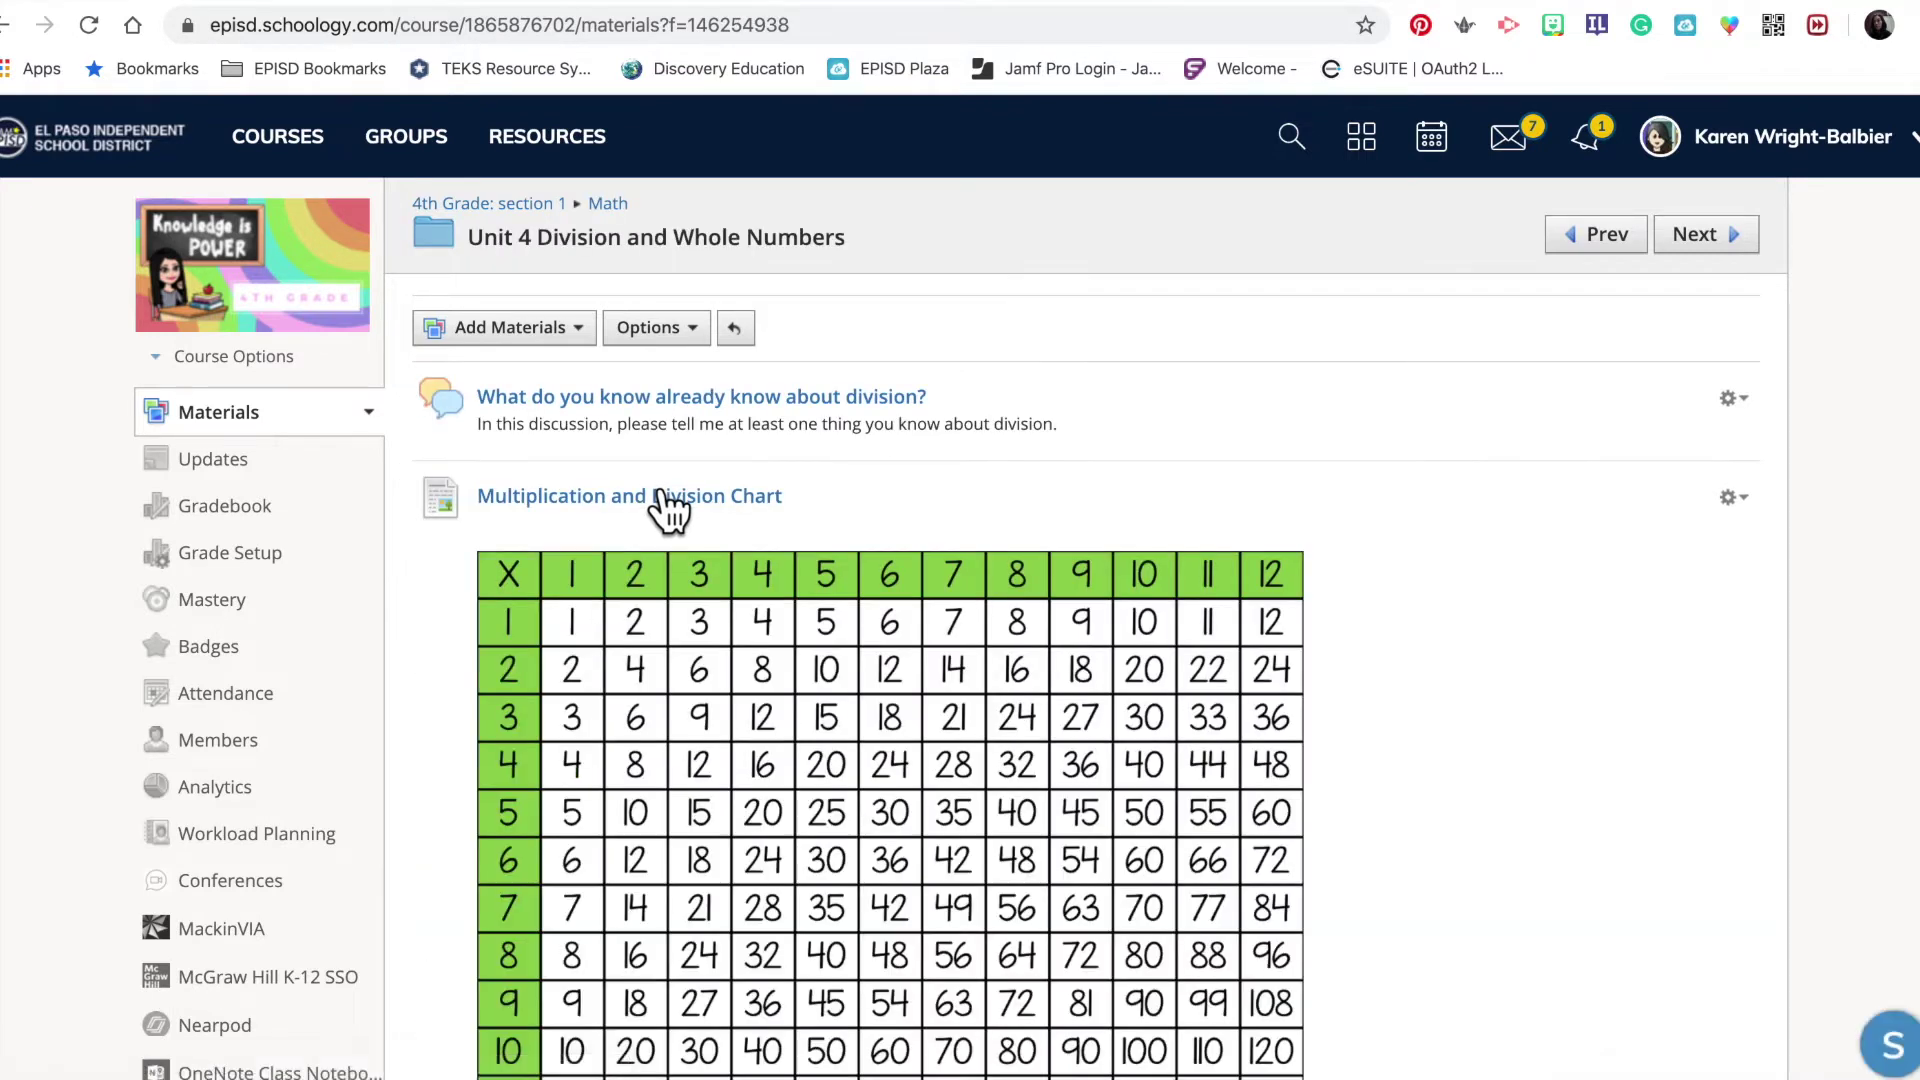
scroll(1556, 818, "down", 5)
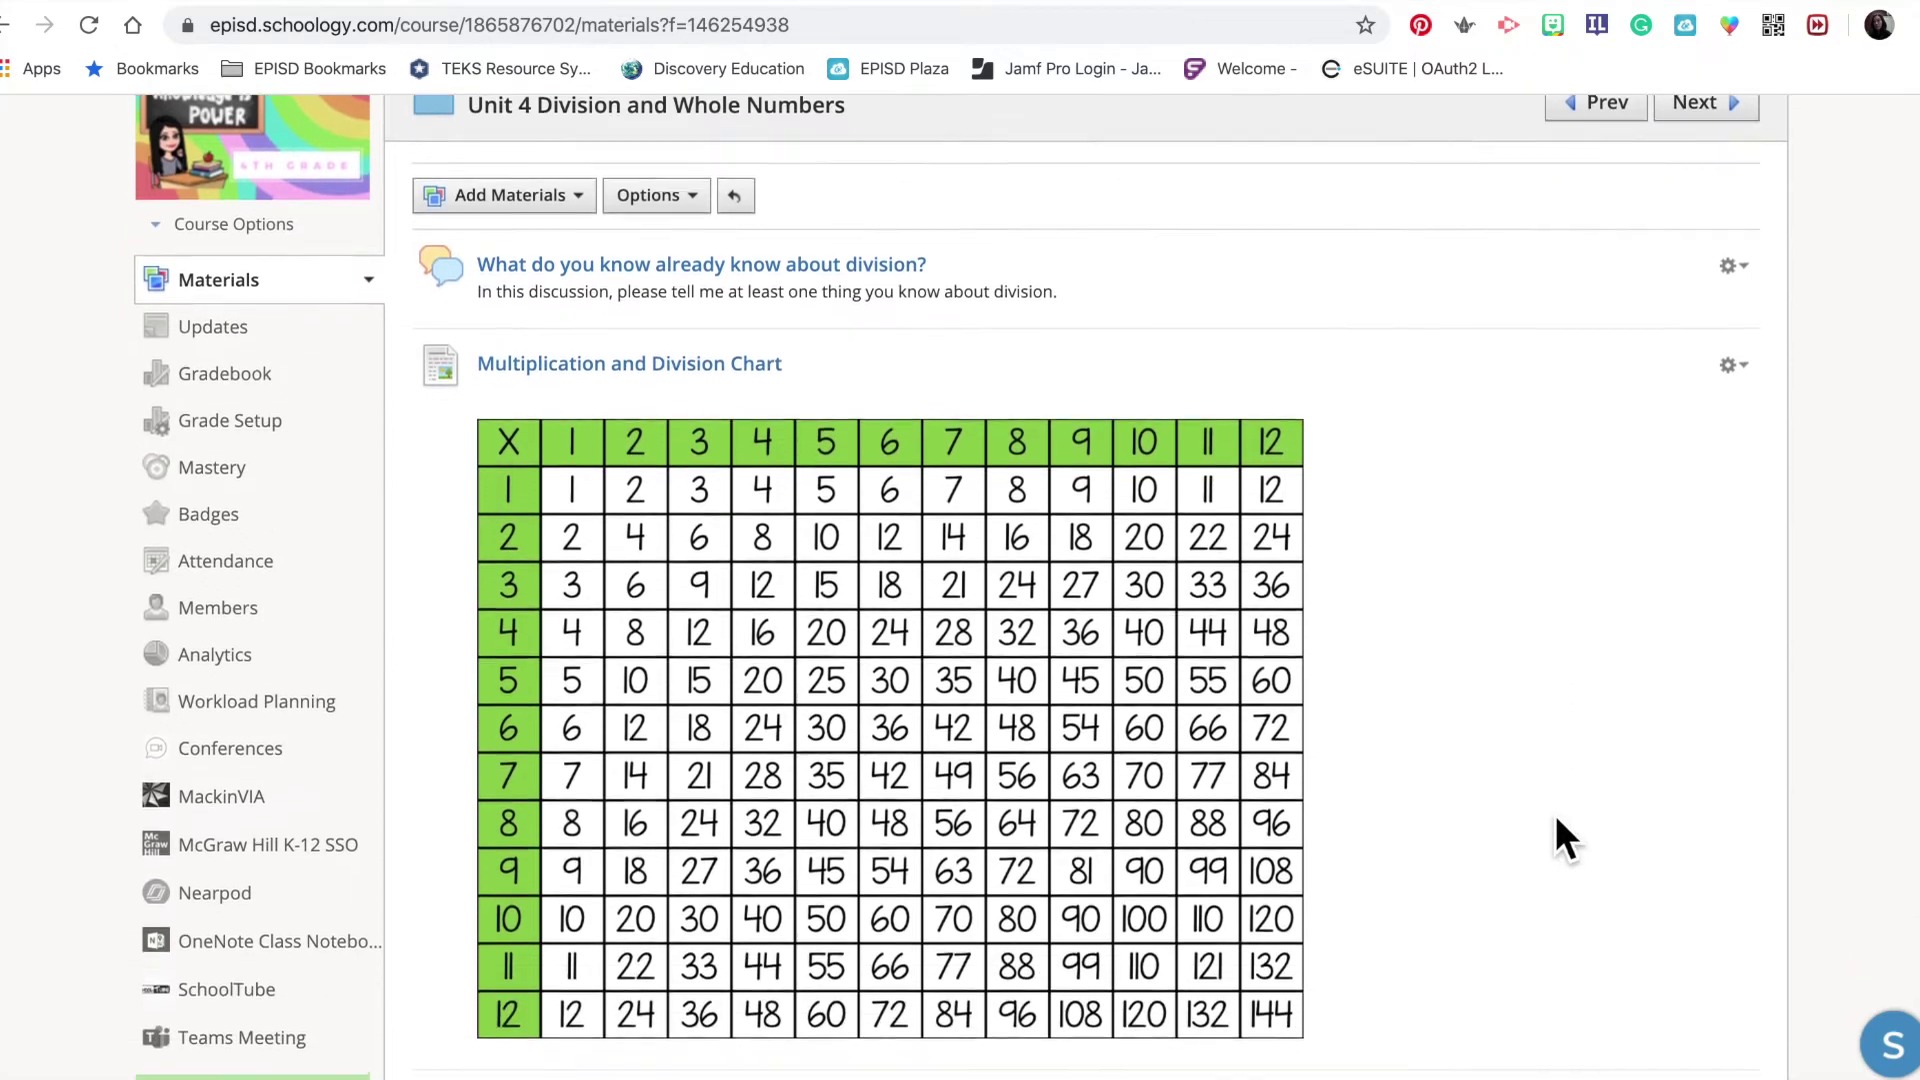
scroll(1556, 814, "down", 4)
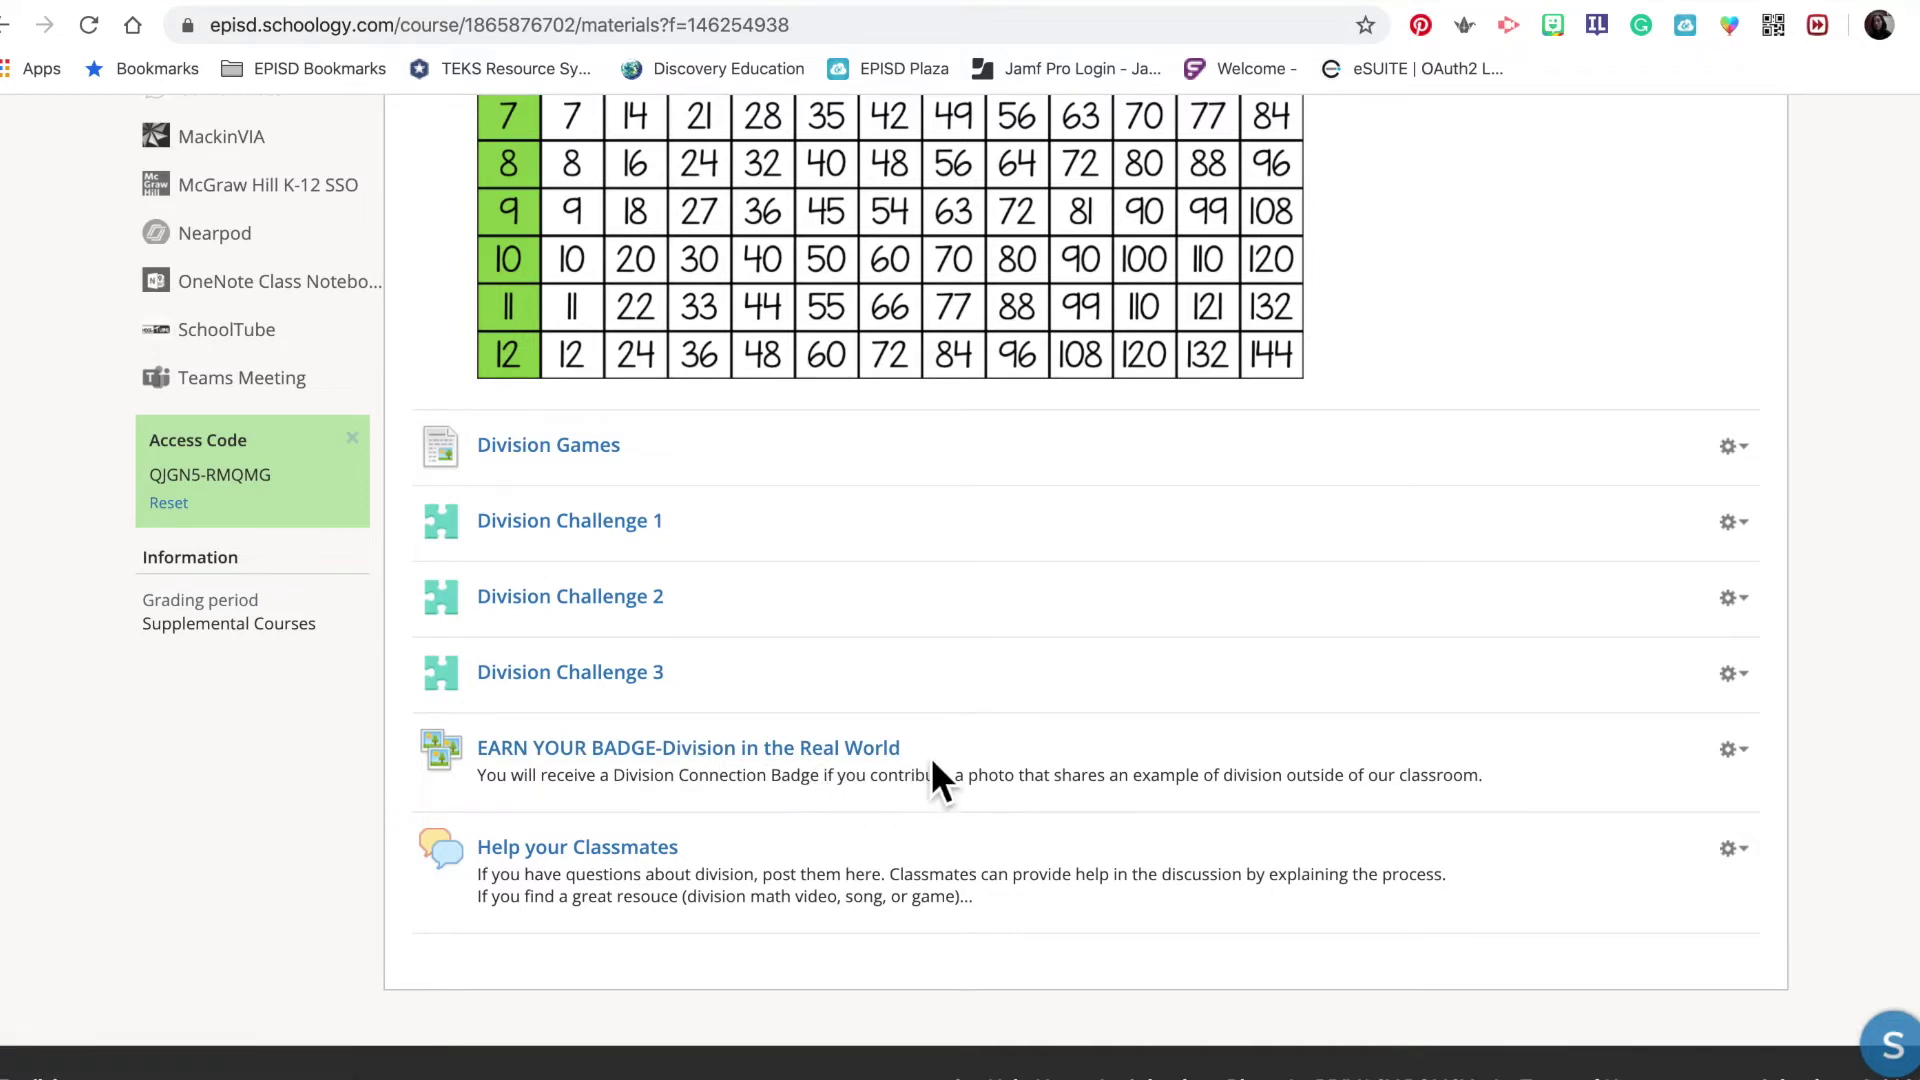
scroll(932, 758, "up", 10)
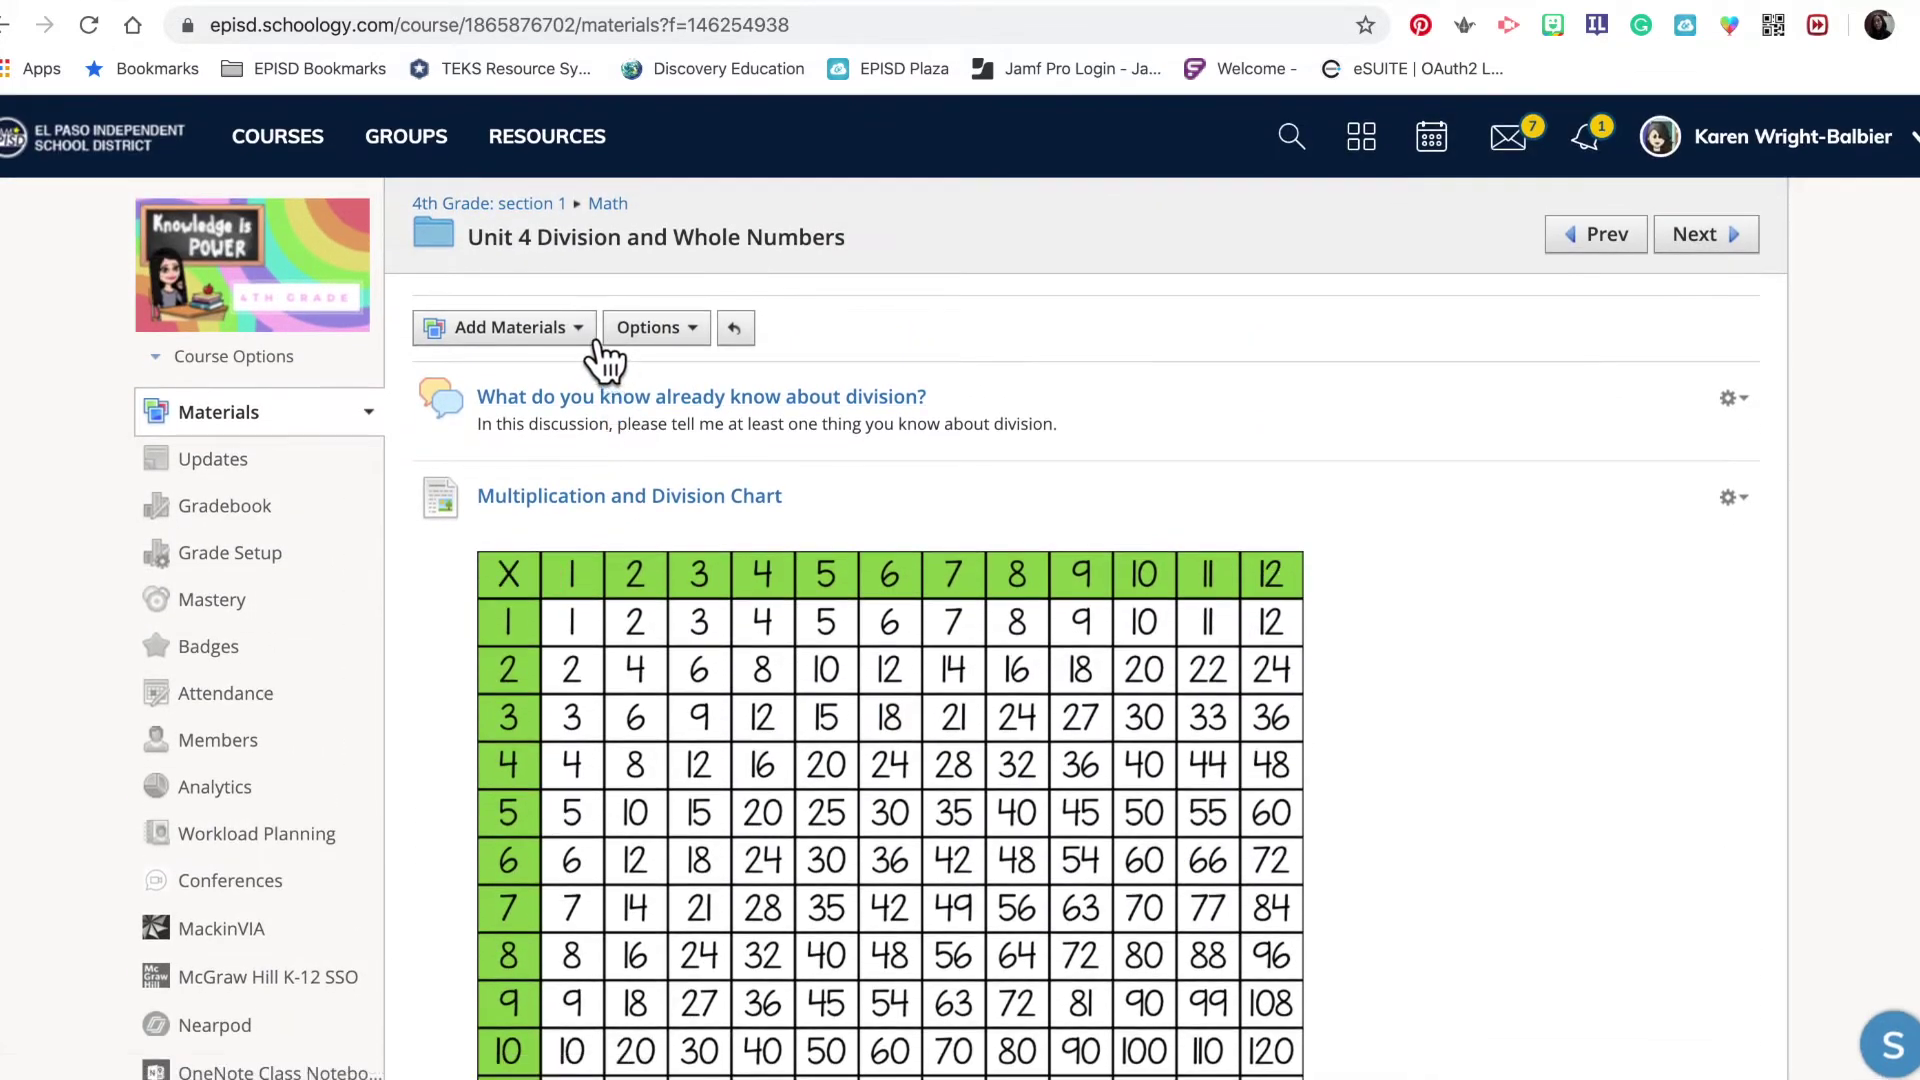
left_click(596, 338)
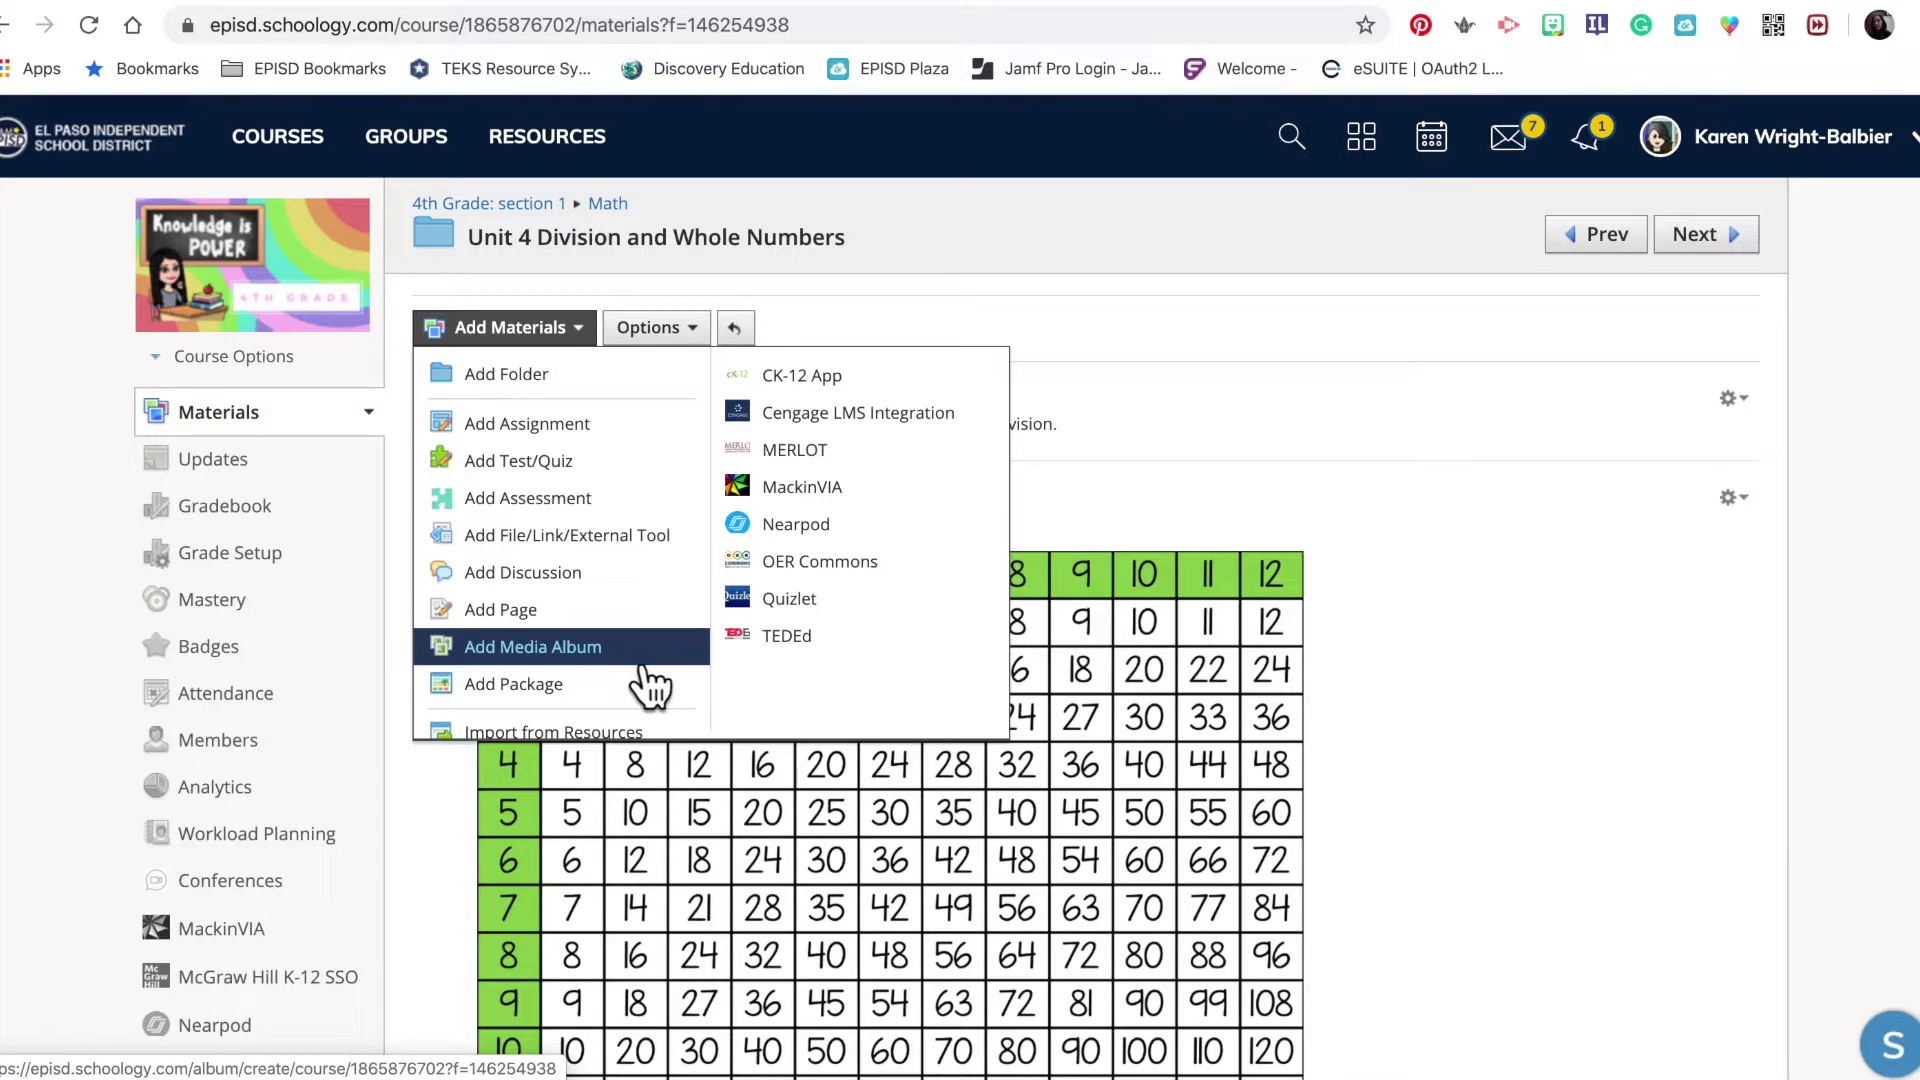
Start a new media album titled 'Division in the Real World'.
left_click(613, 658)
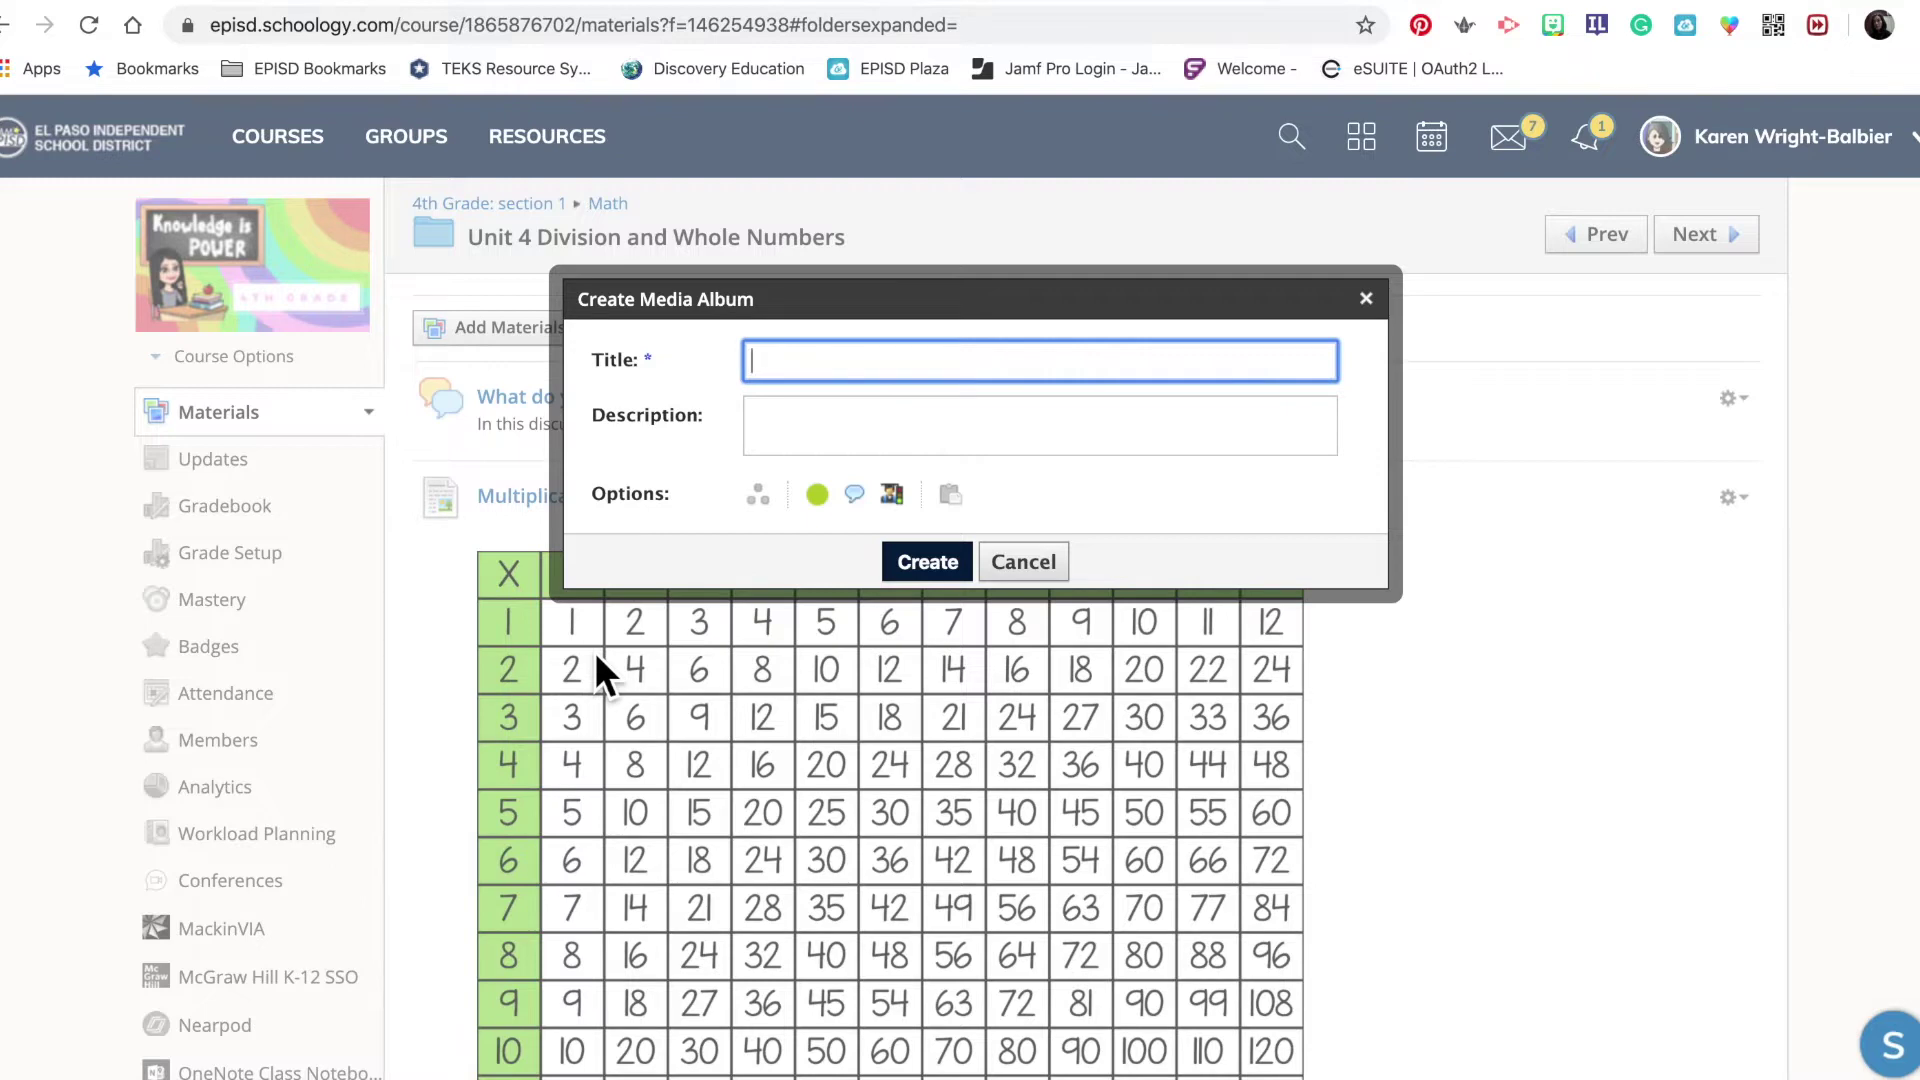
type("Division in the Real World")
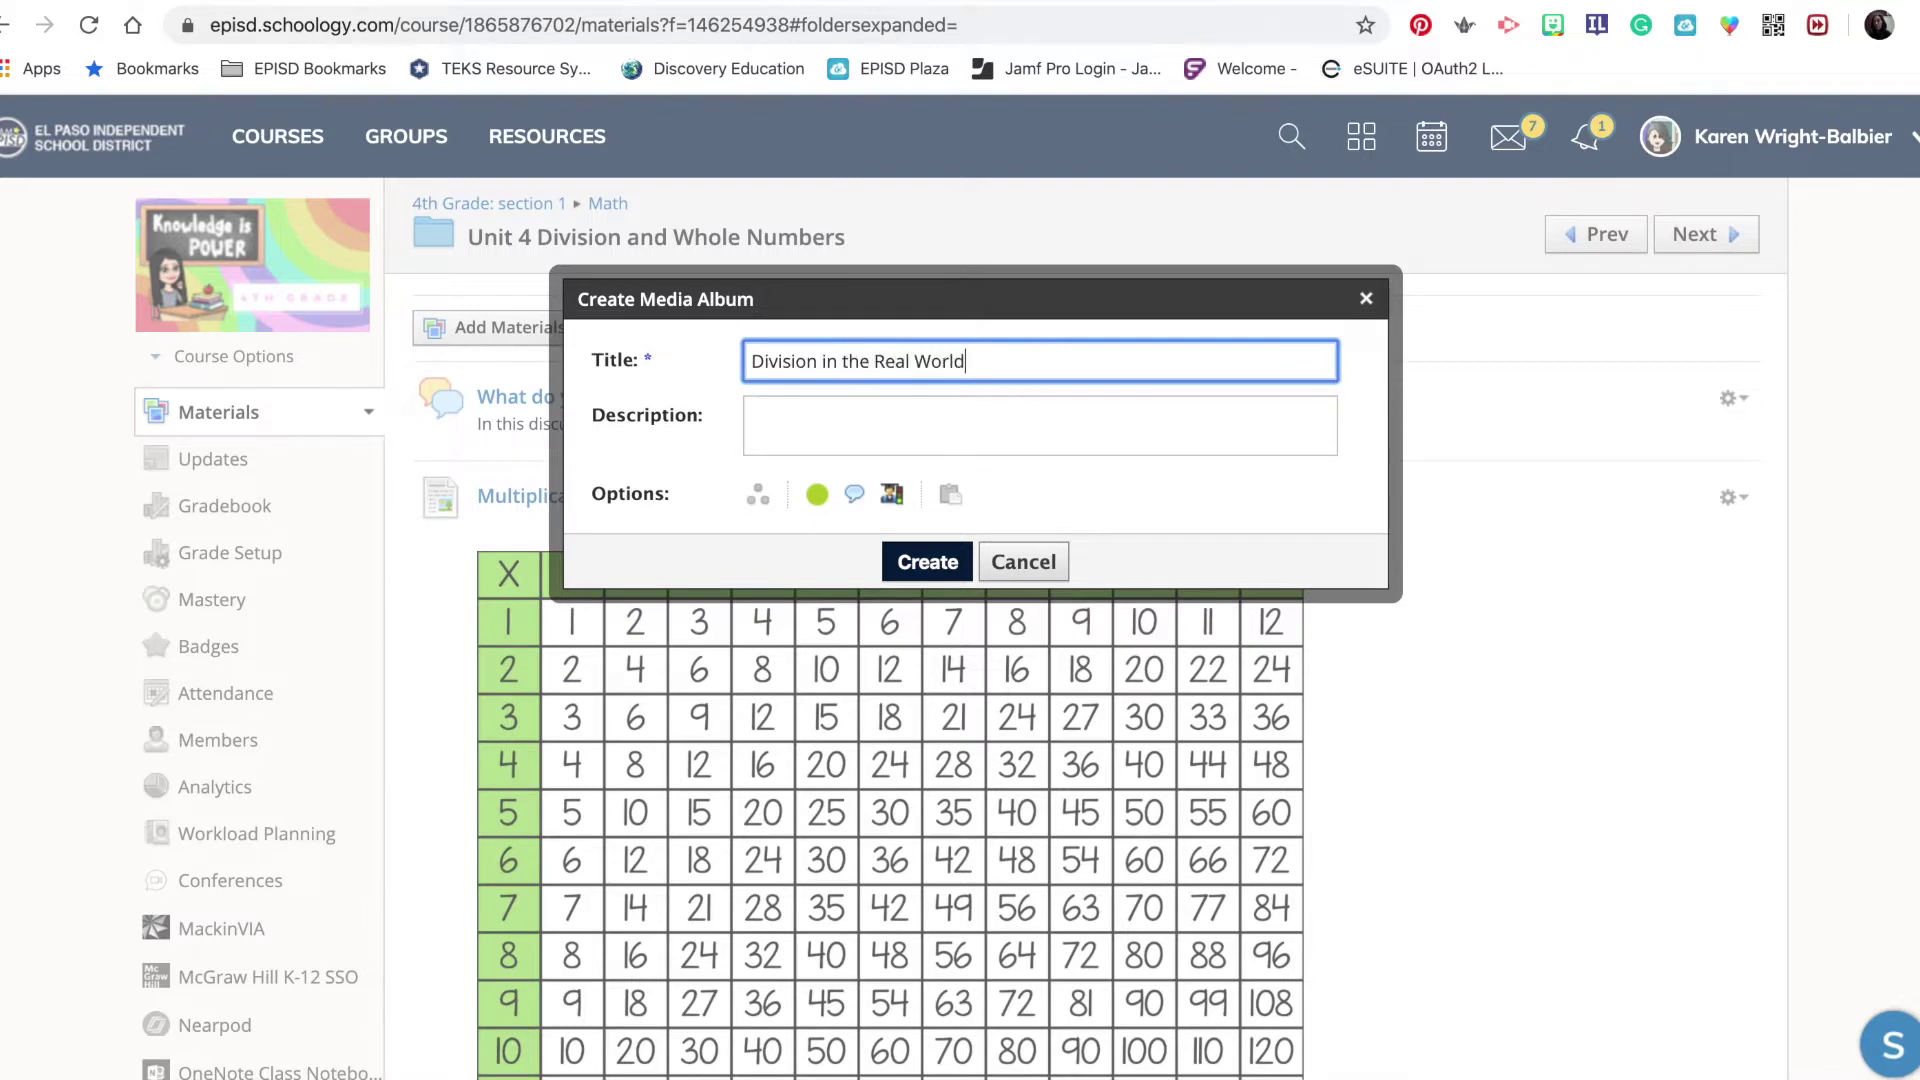
left_click(845, 422)
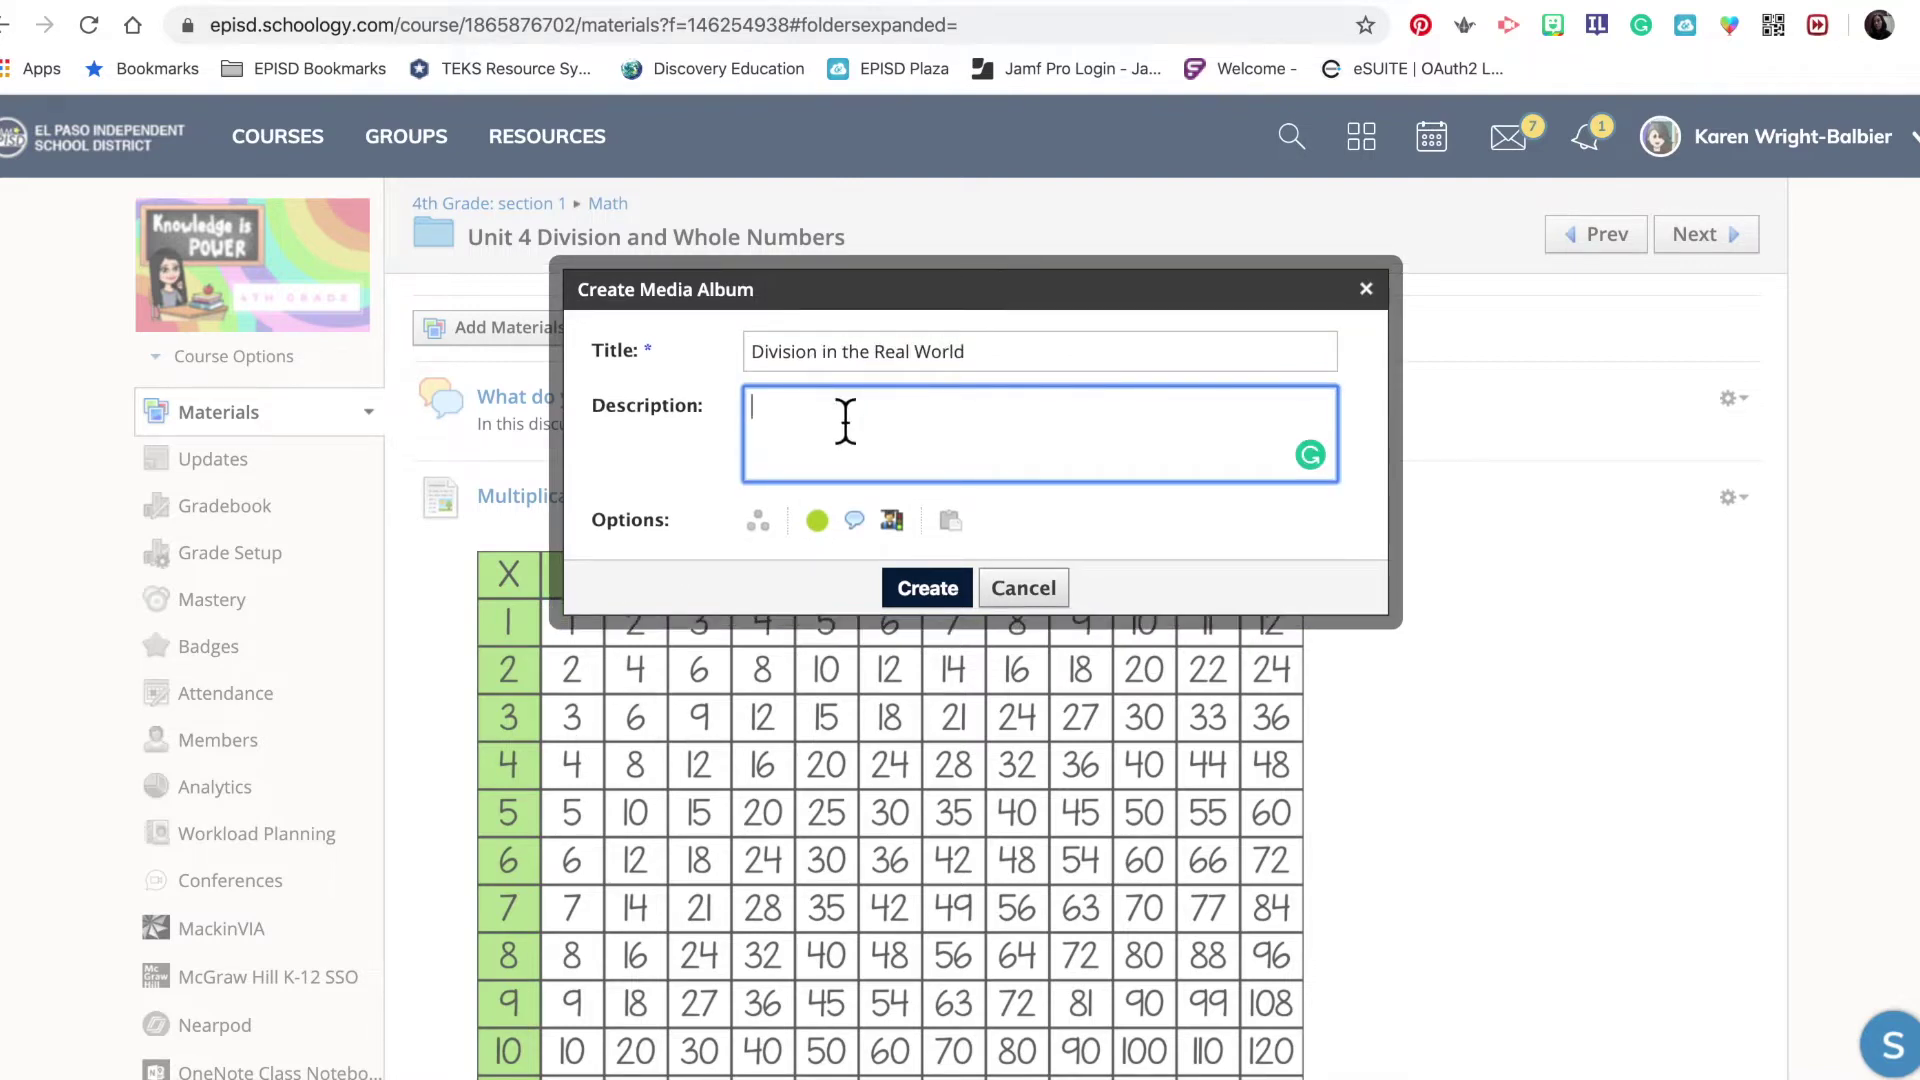
Write the album description asking students to spot real division and explain how they used it.
type("As you are hom")
type("e, list")
type("en and look ")
type("for ")
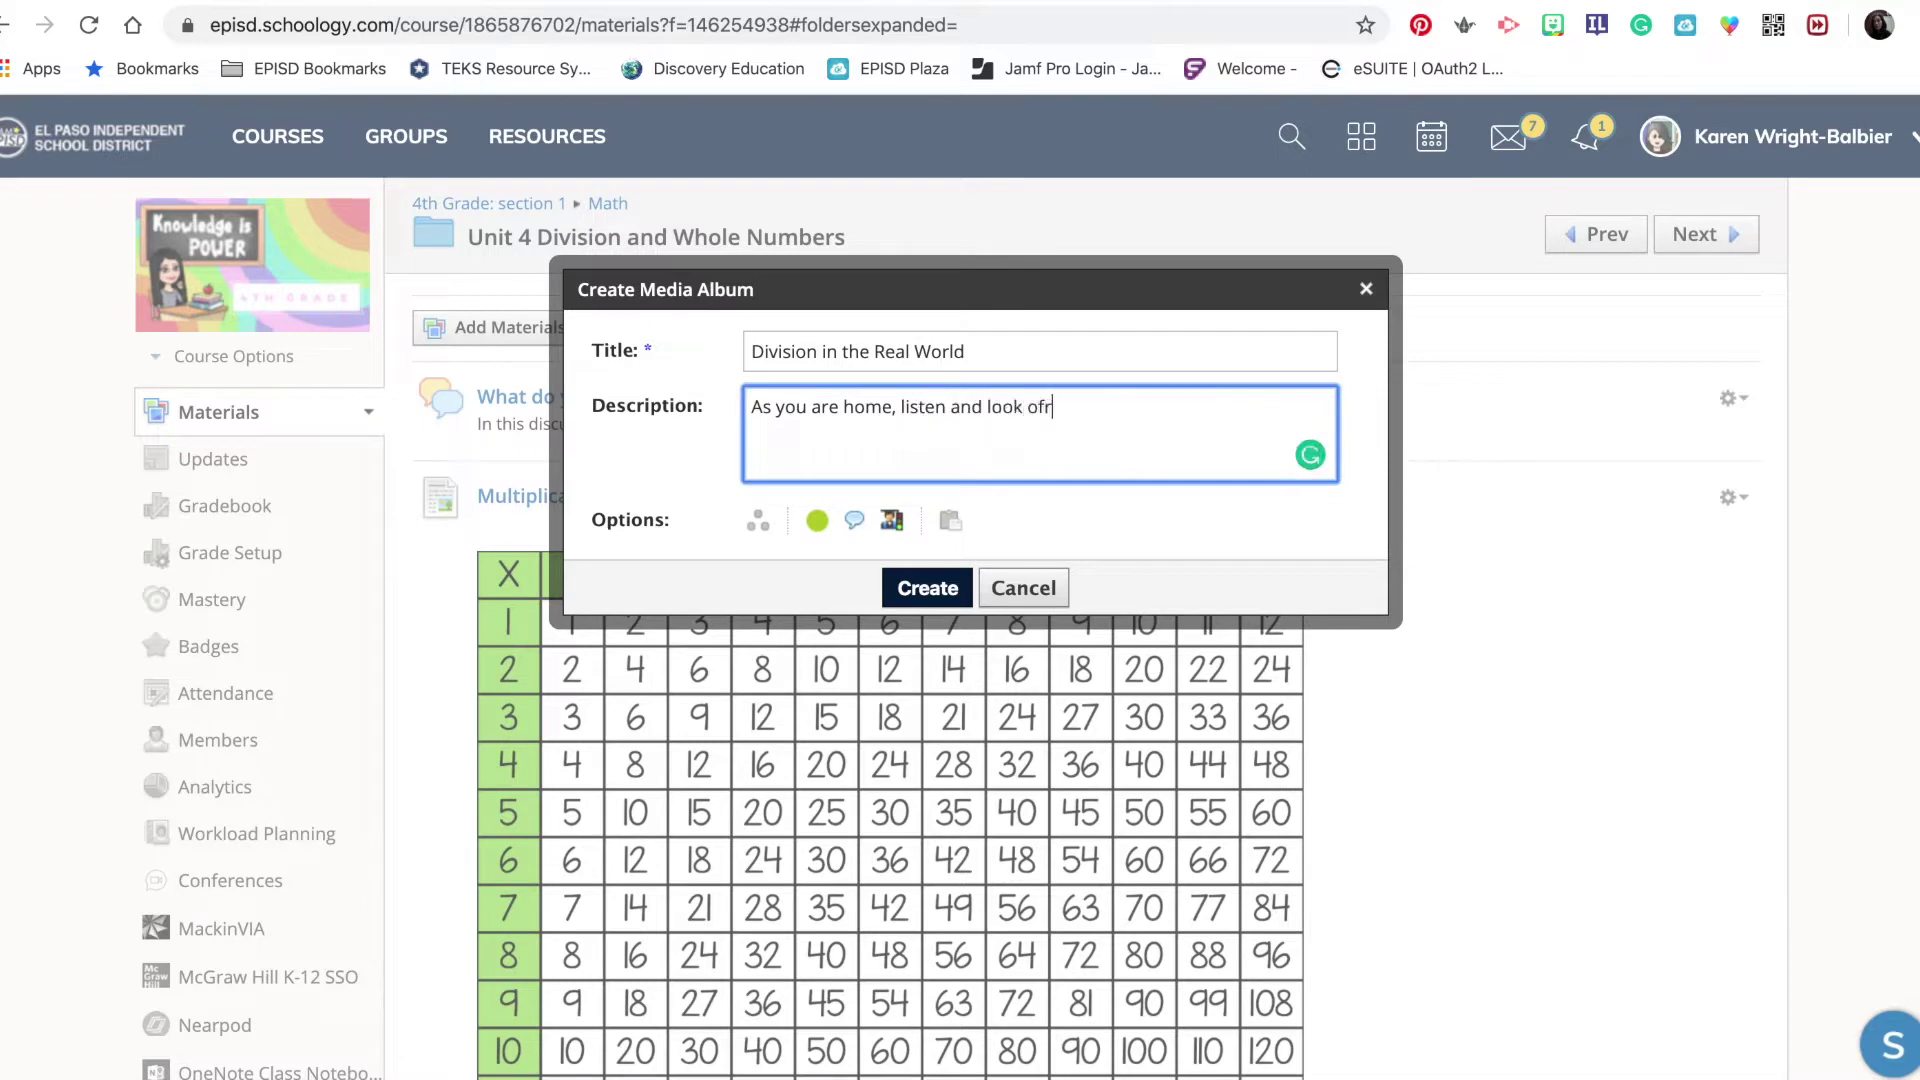
type("real opportunities to use d")
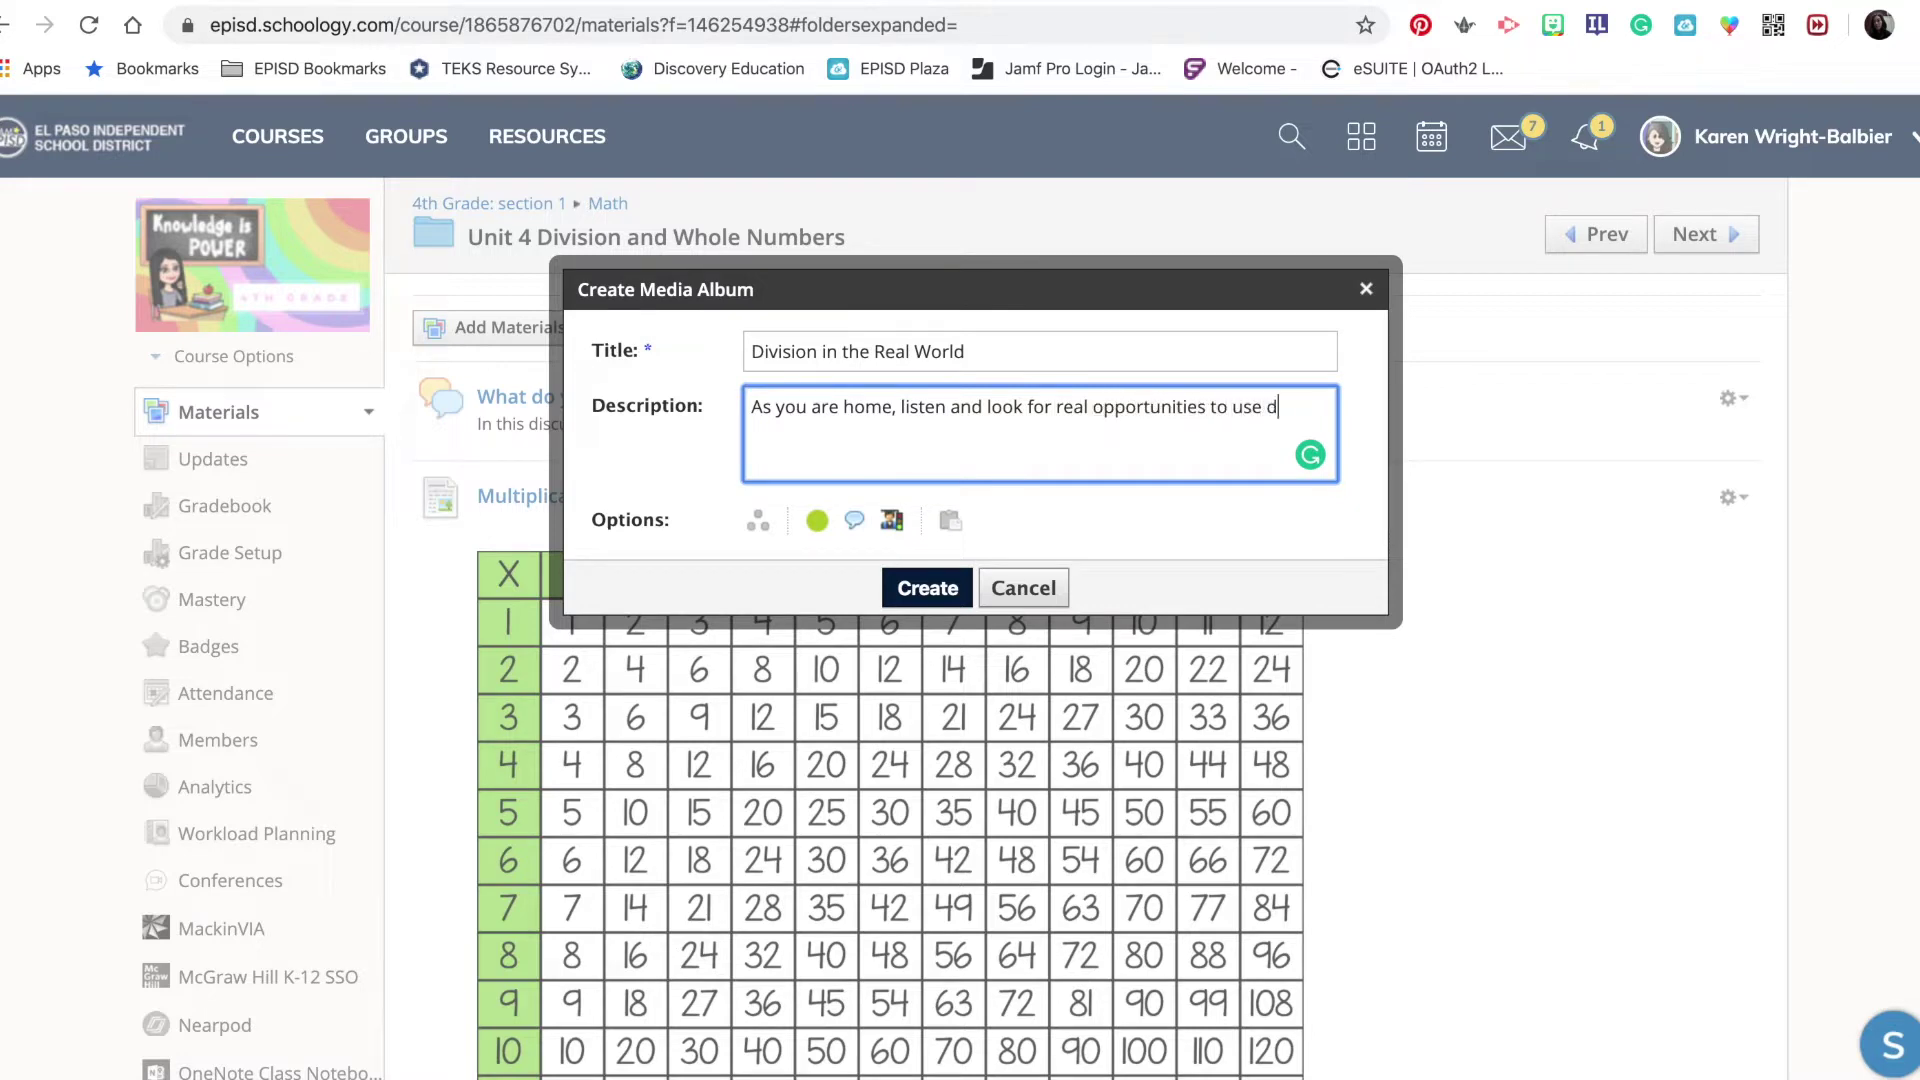
type("ivision. When a n occasion arrise")
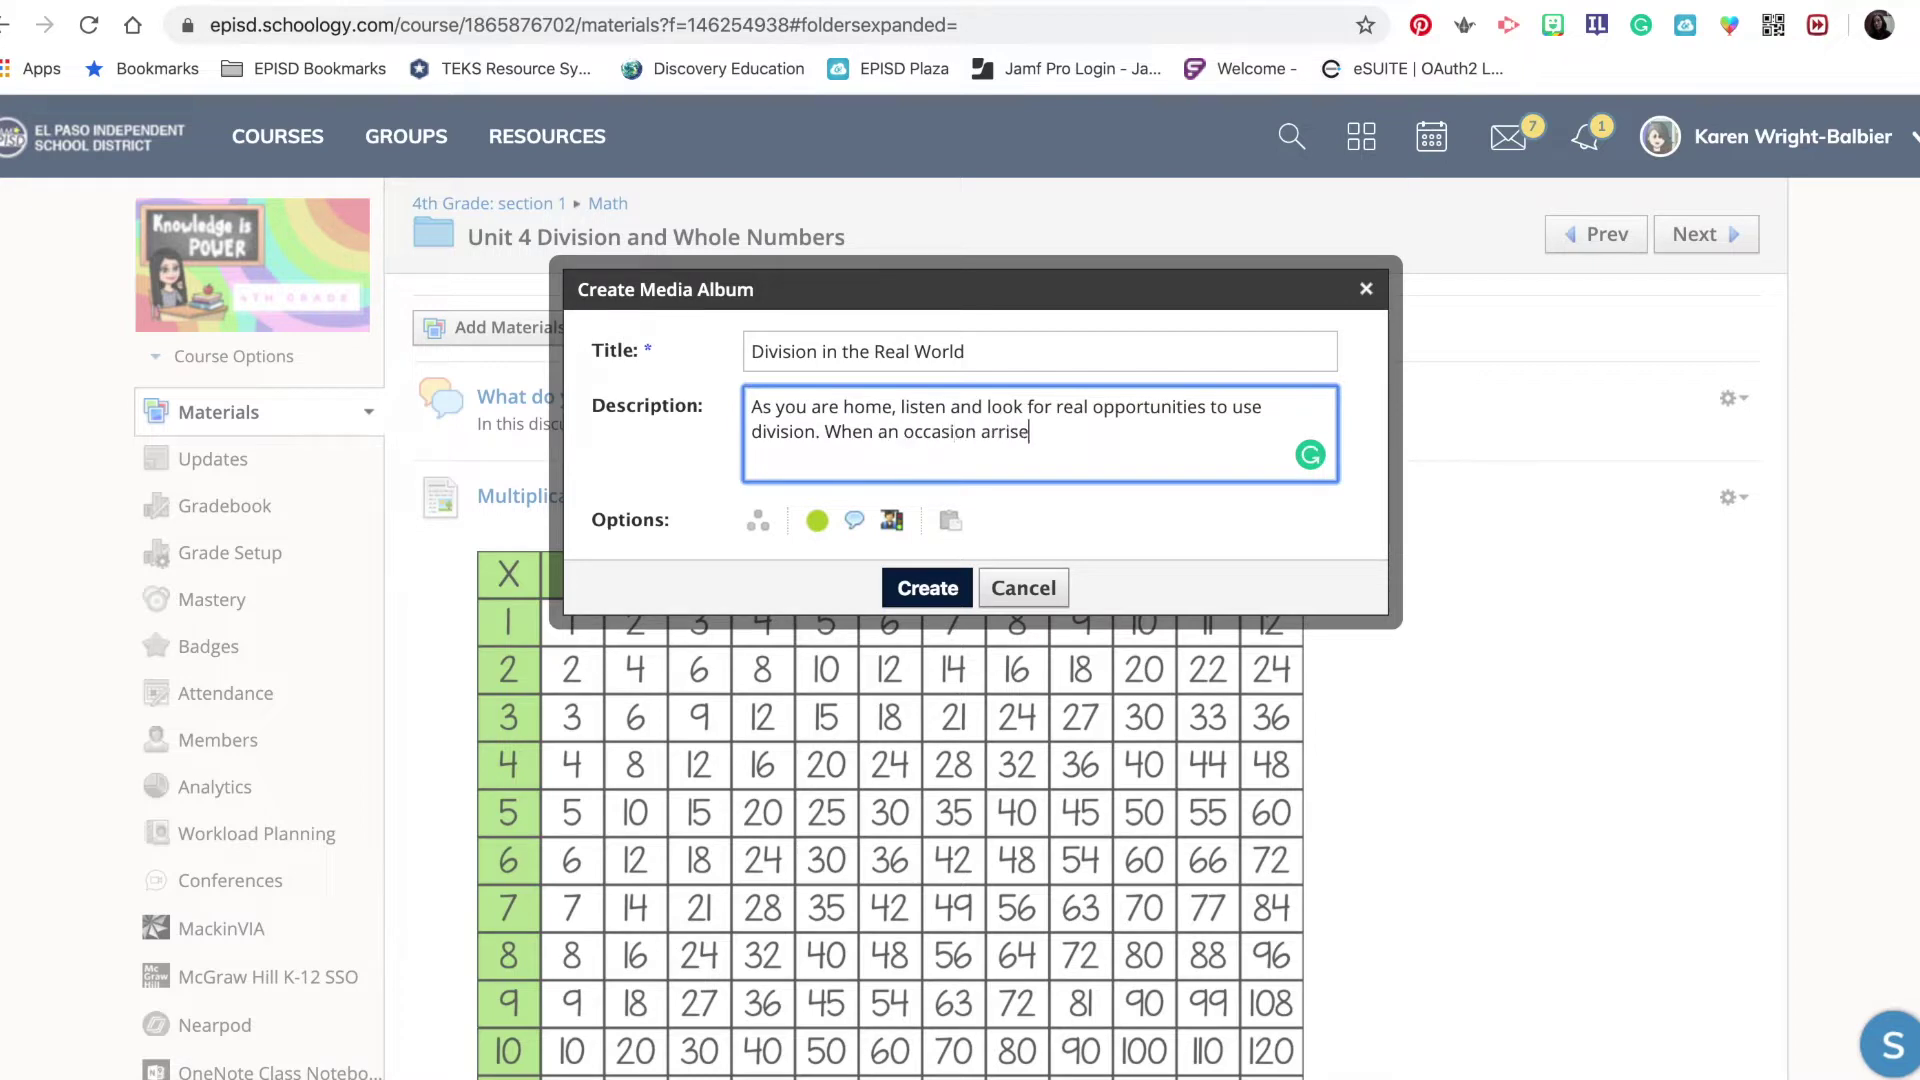
type("s, take a phot and")
key("BackSpace")
key("BackSpace")
key("BackSpace")
key("BackSpace")
key("BackSpace")
type("o and expalin")
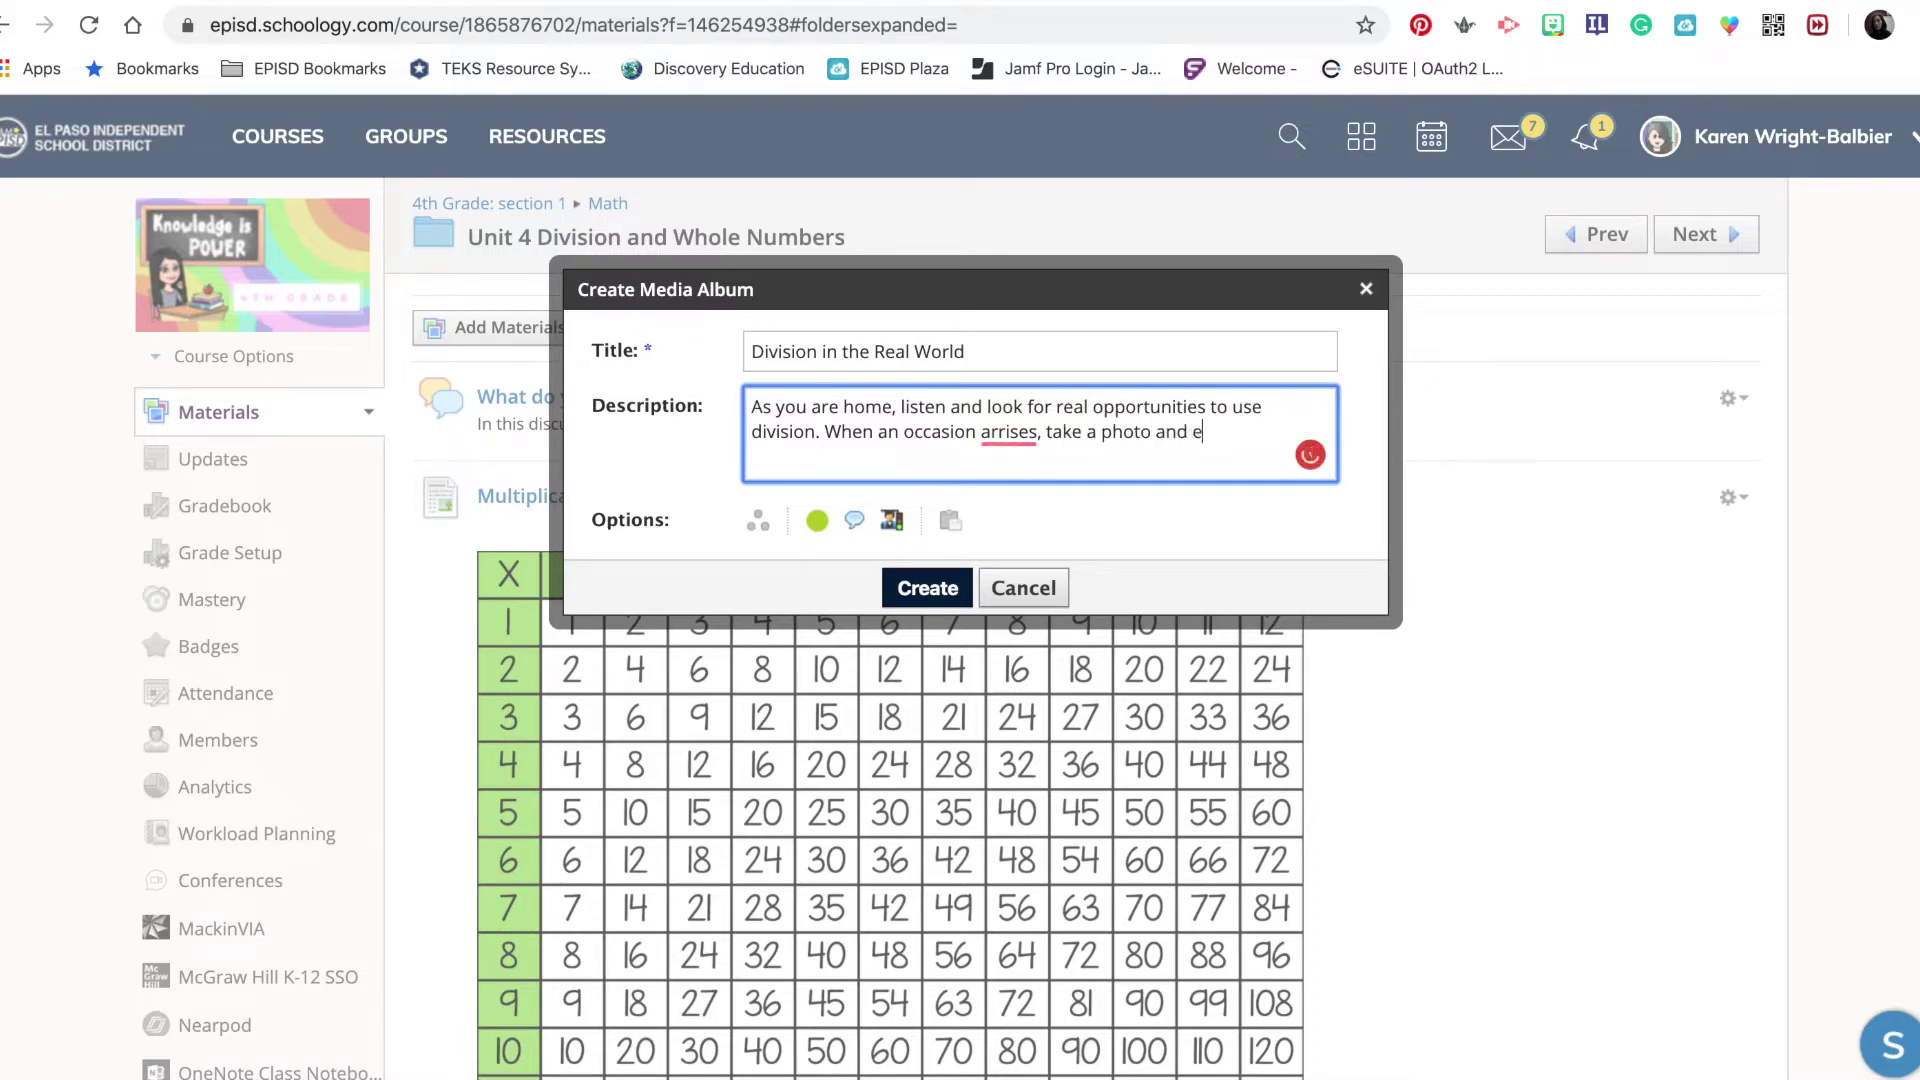
key("BackSpace")
key("BackSpace")
key("BackSpace")
key("BackSpace")
type("lain how you")
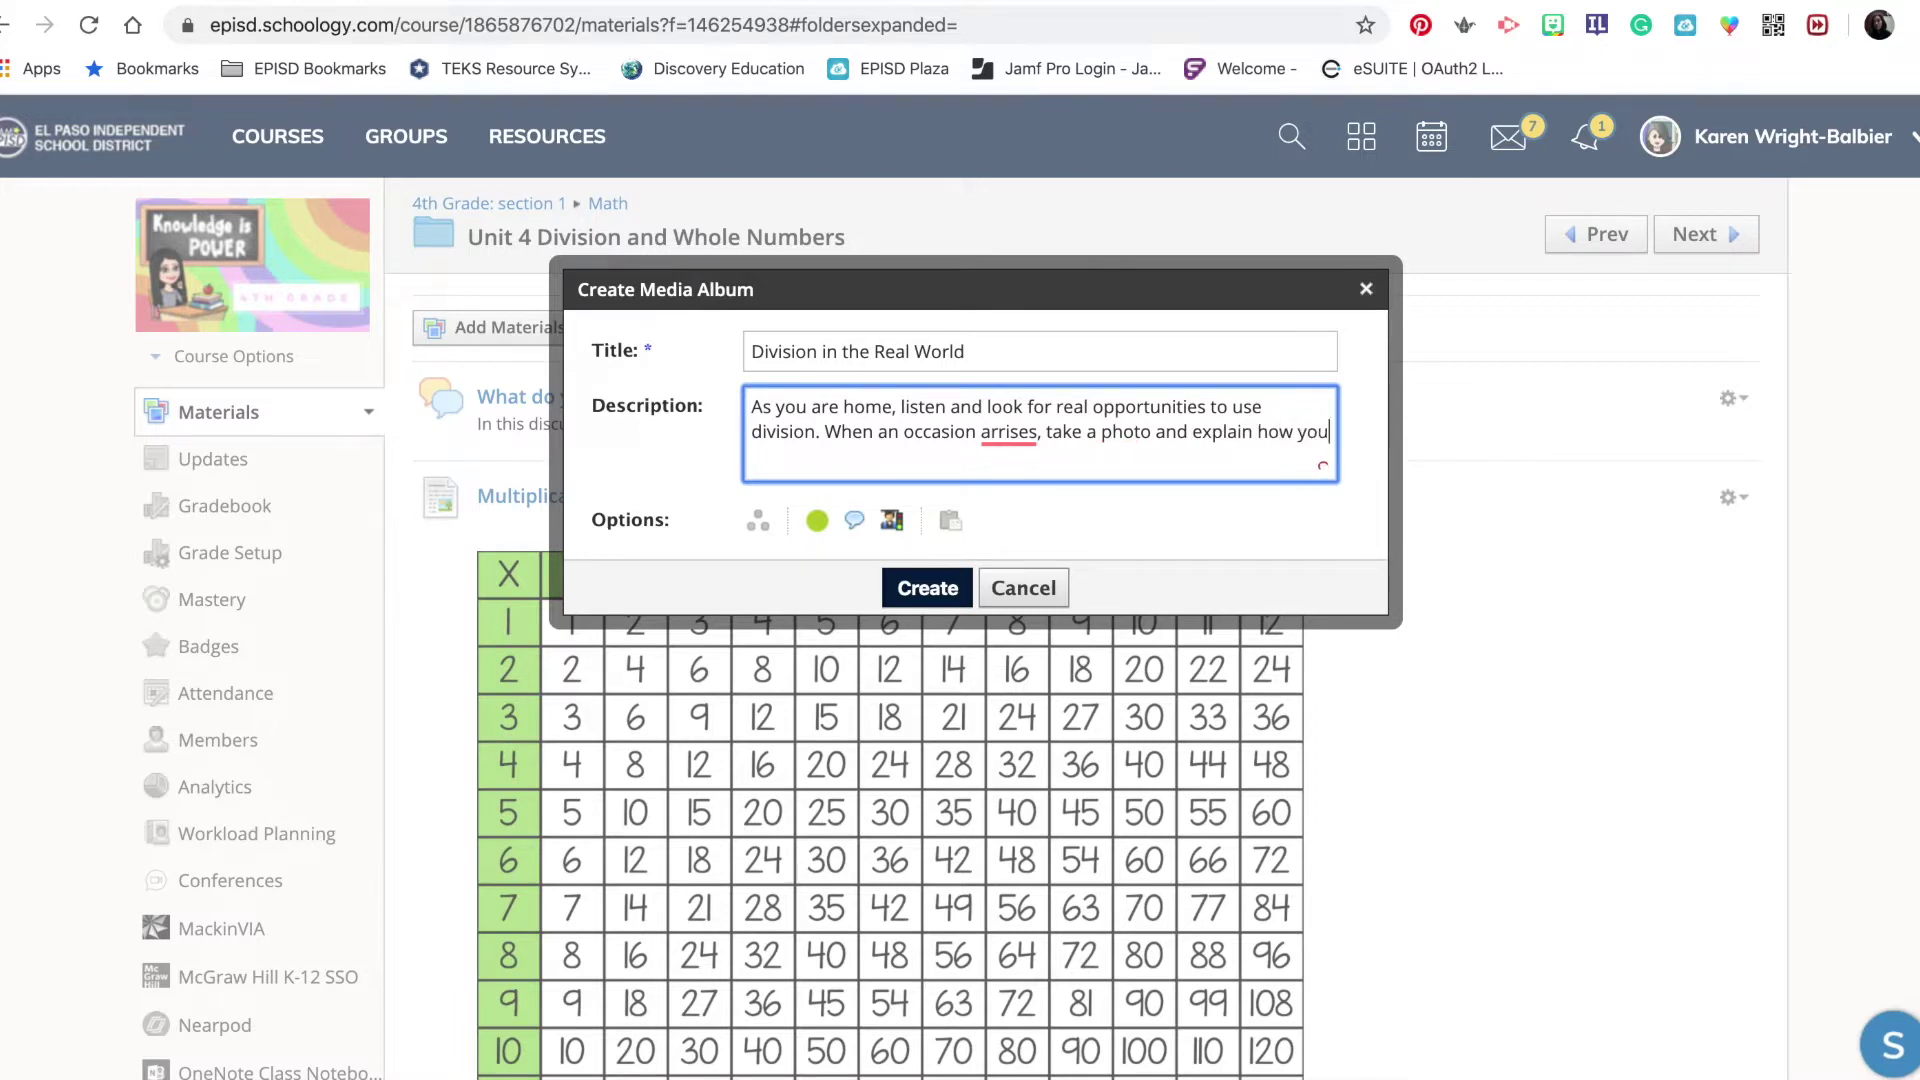
type(" used division.")
mouse_move(1012, 442)
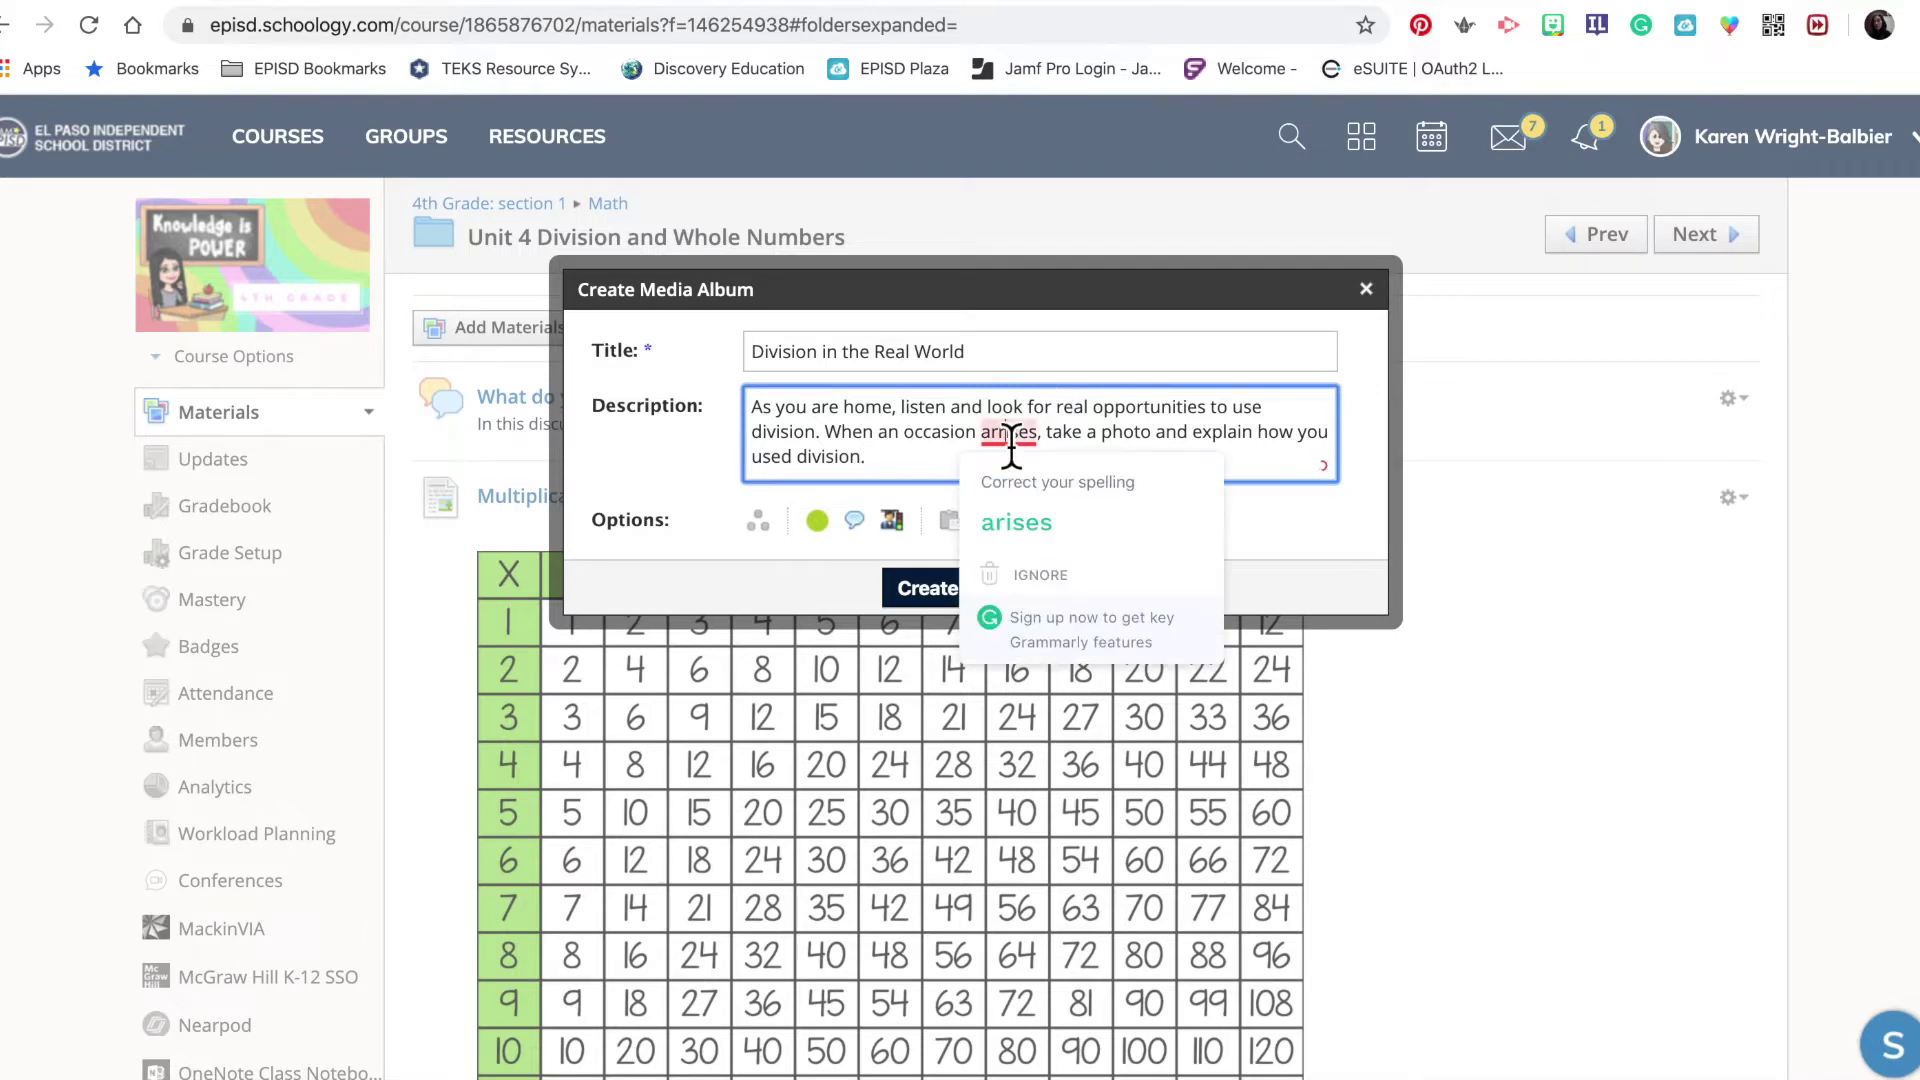
left_click(1016, 521)
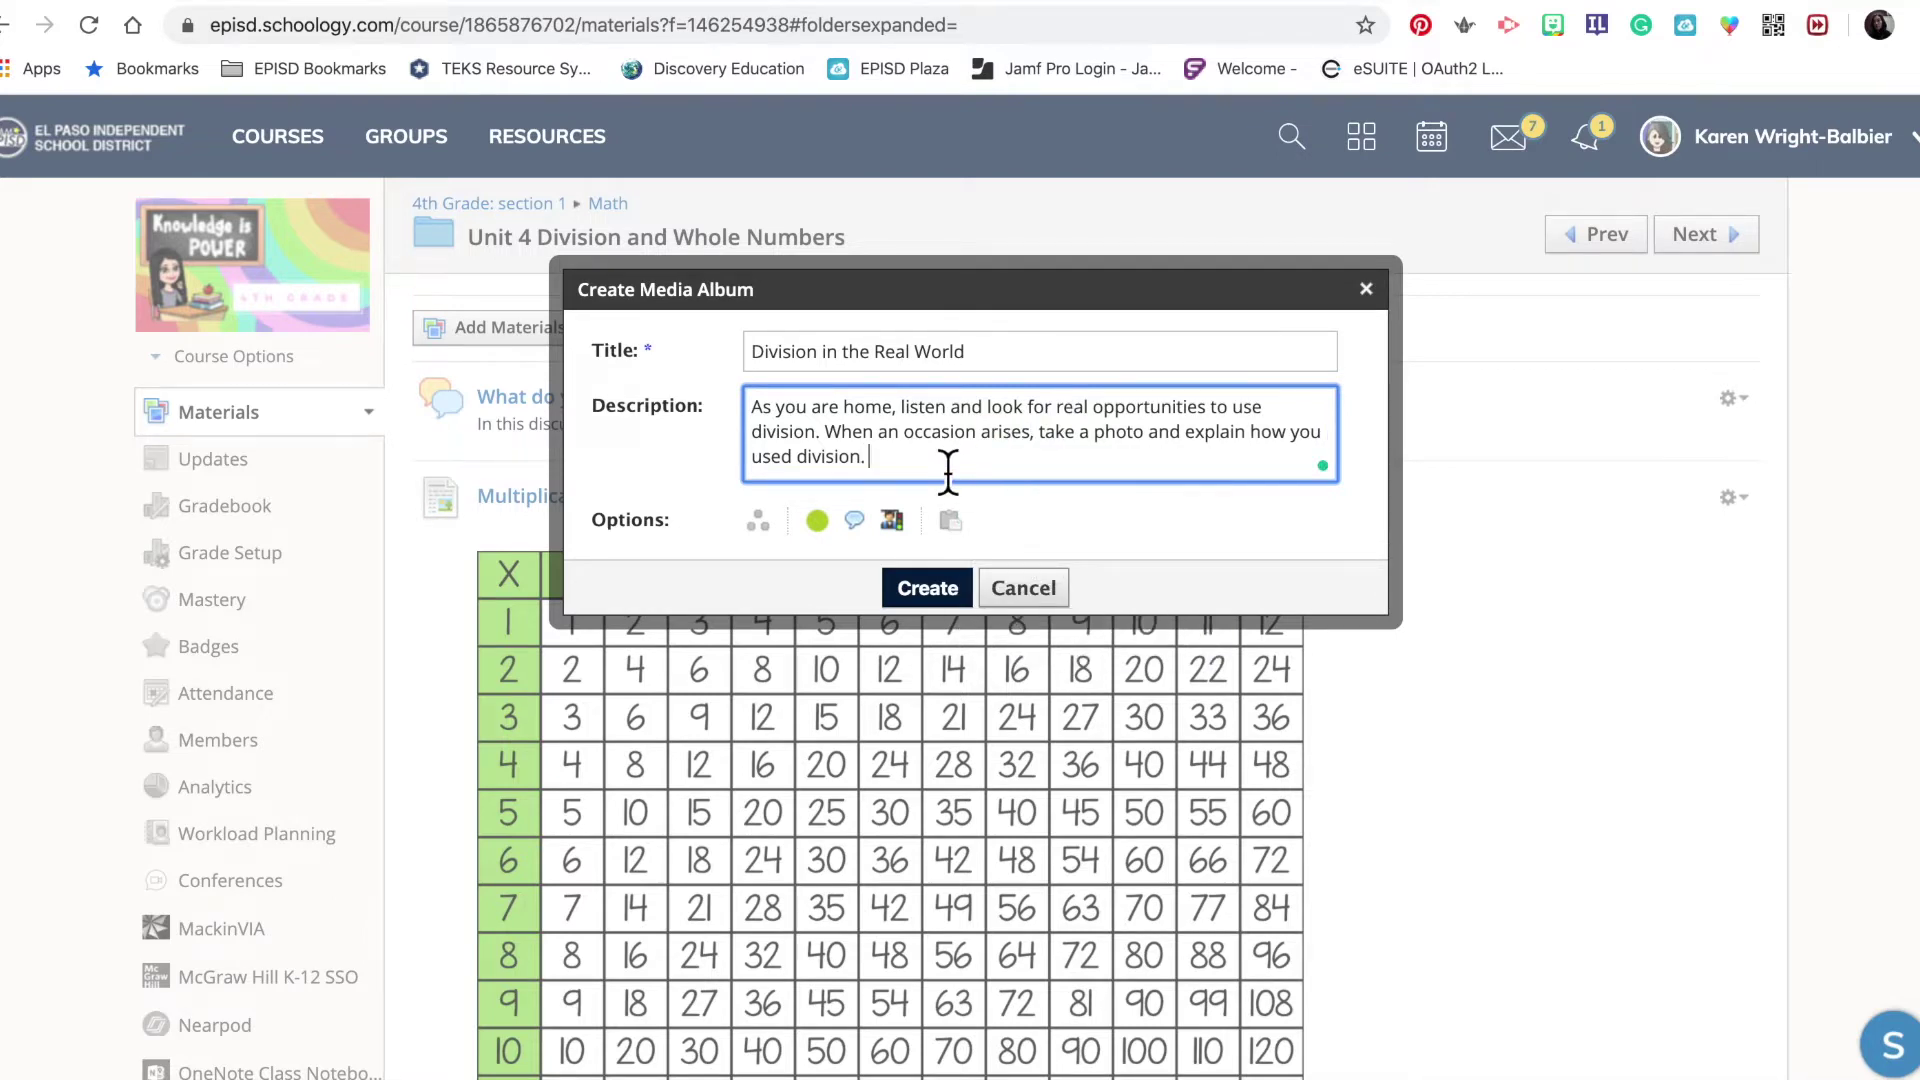
type("to solve this problem.")
Create the Division in the Real World album with its finished description.
left_click(928, 588)
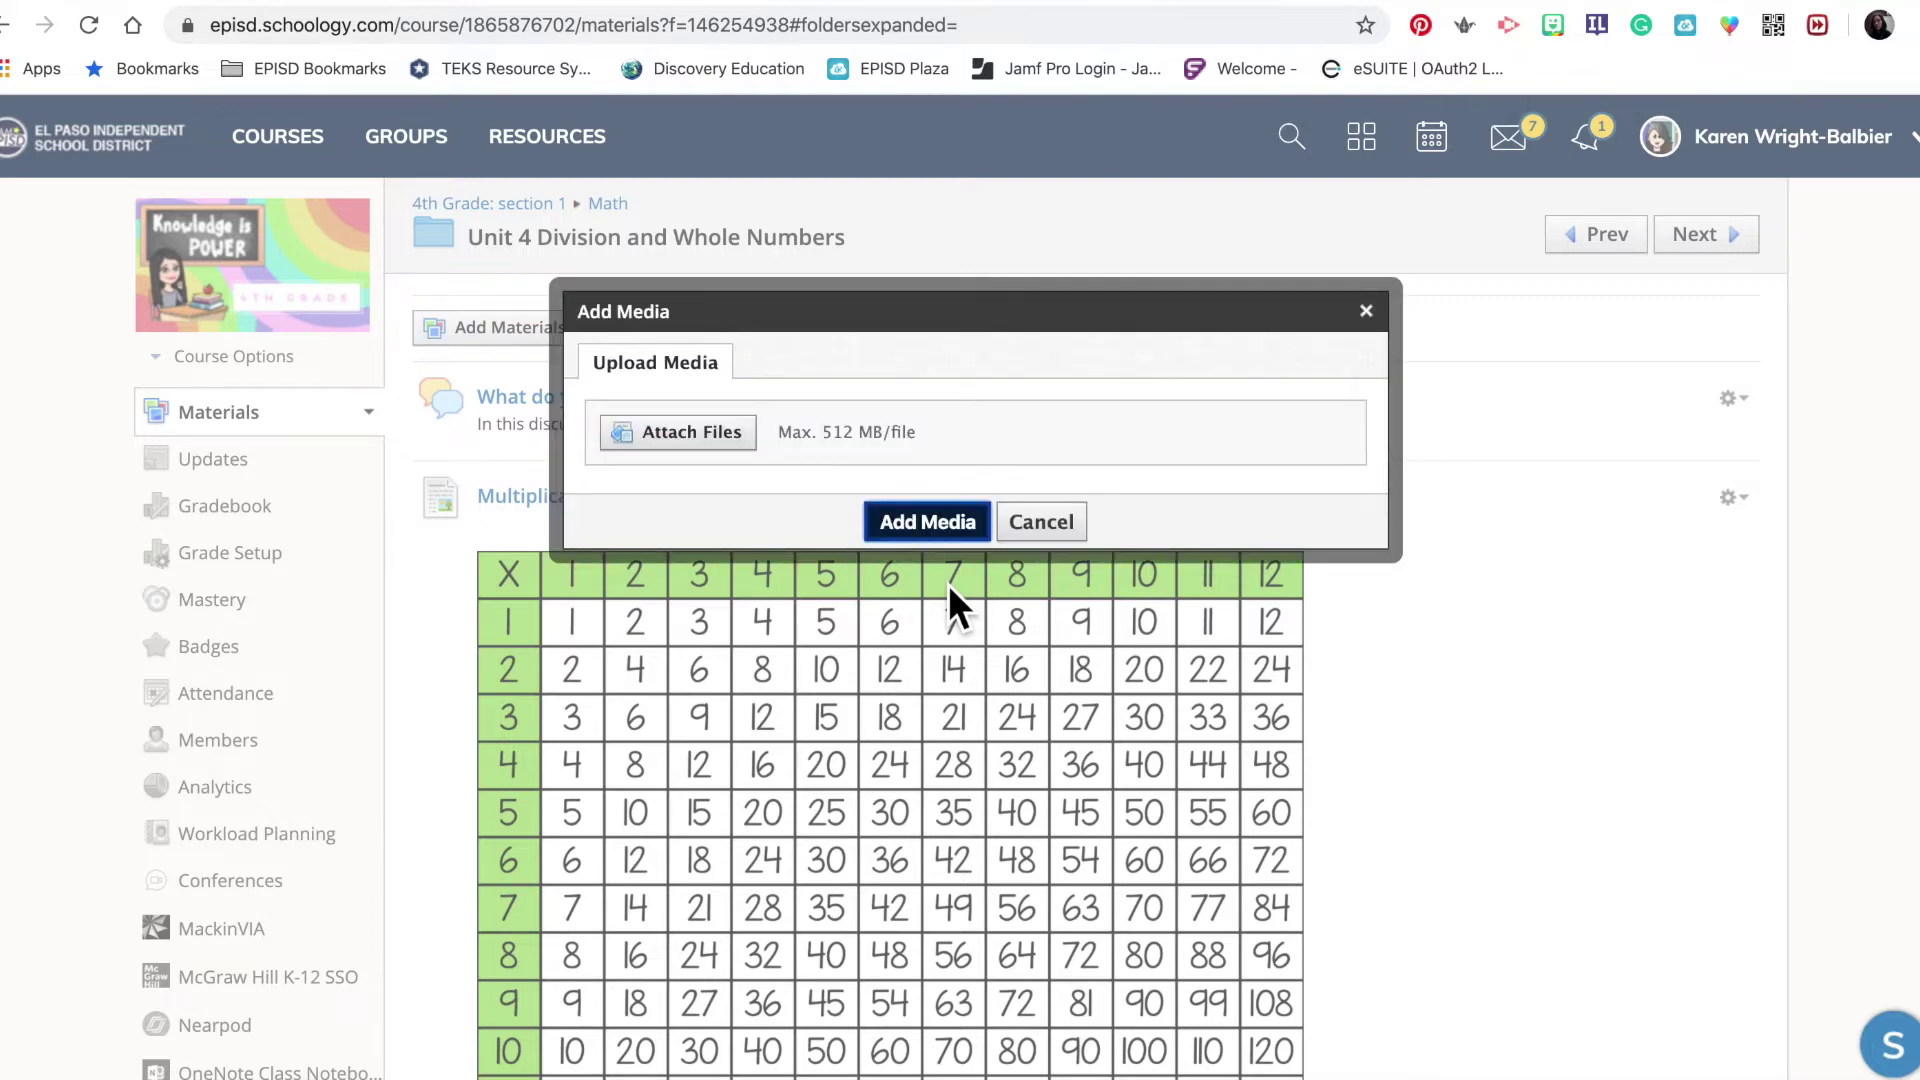
Upload 'Screen Shot 2020-03-20 at 10.09.15 AM.png' from the Desktop into the album.
left_click(690, 447)
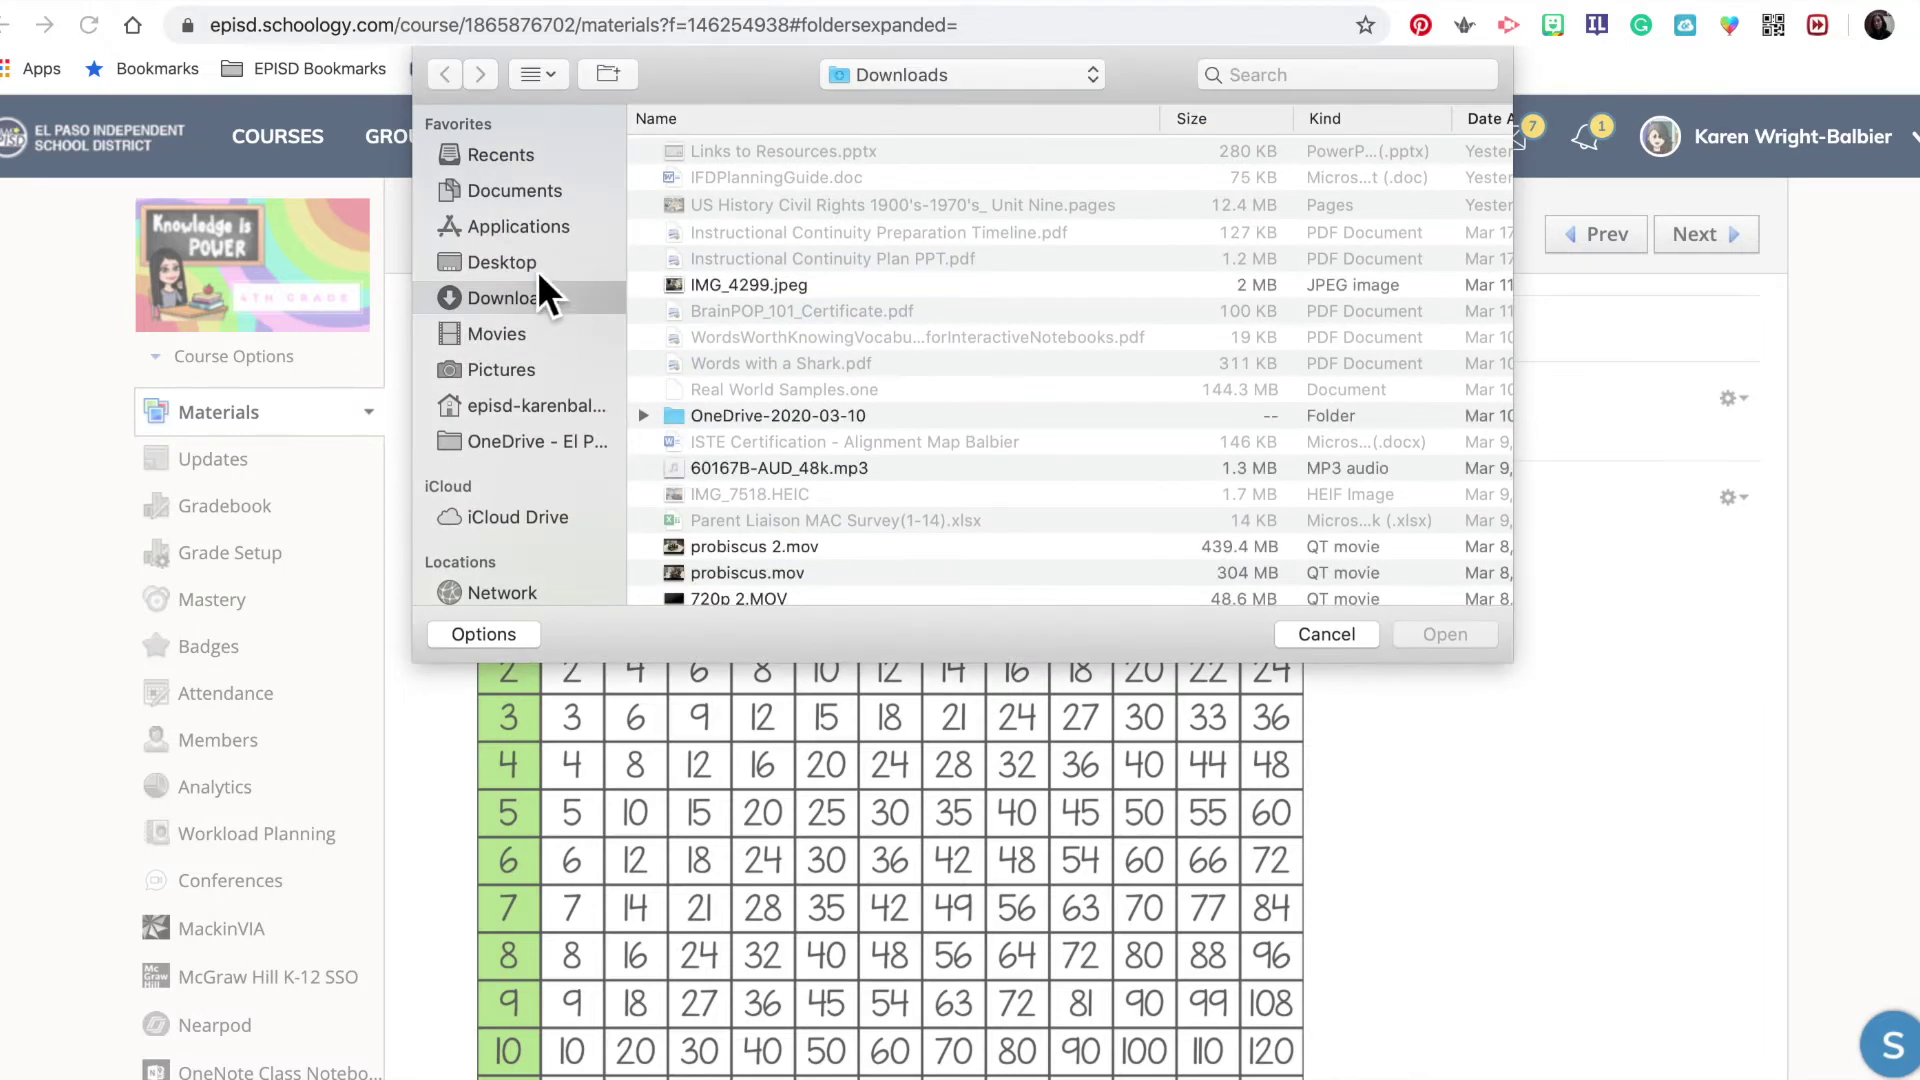
left_click(531, 262)
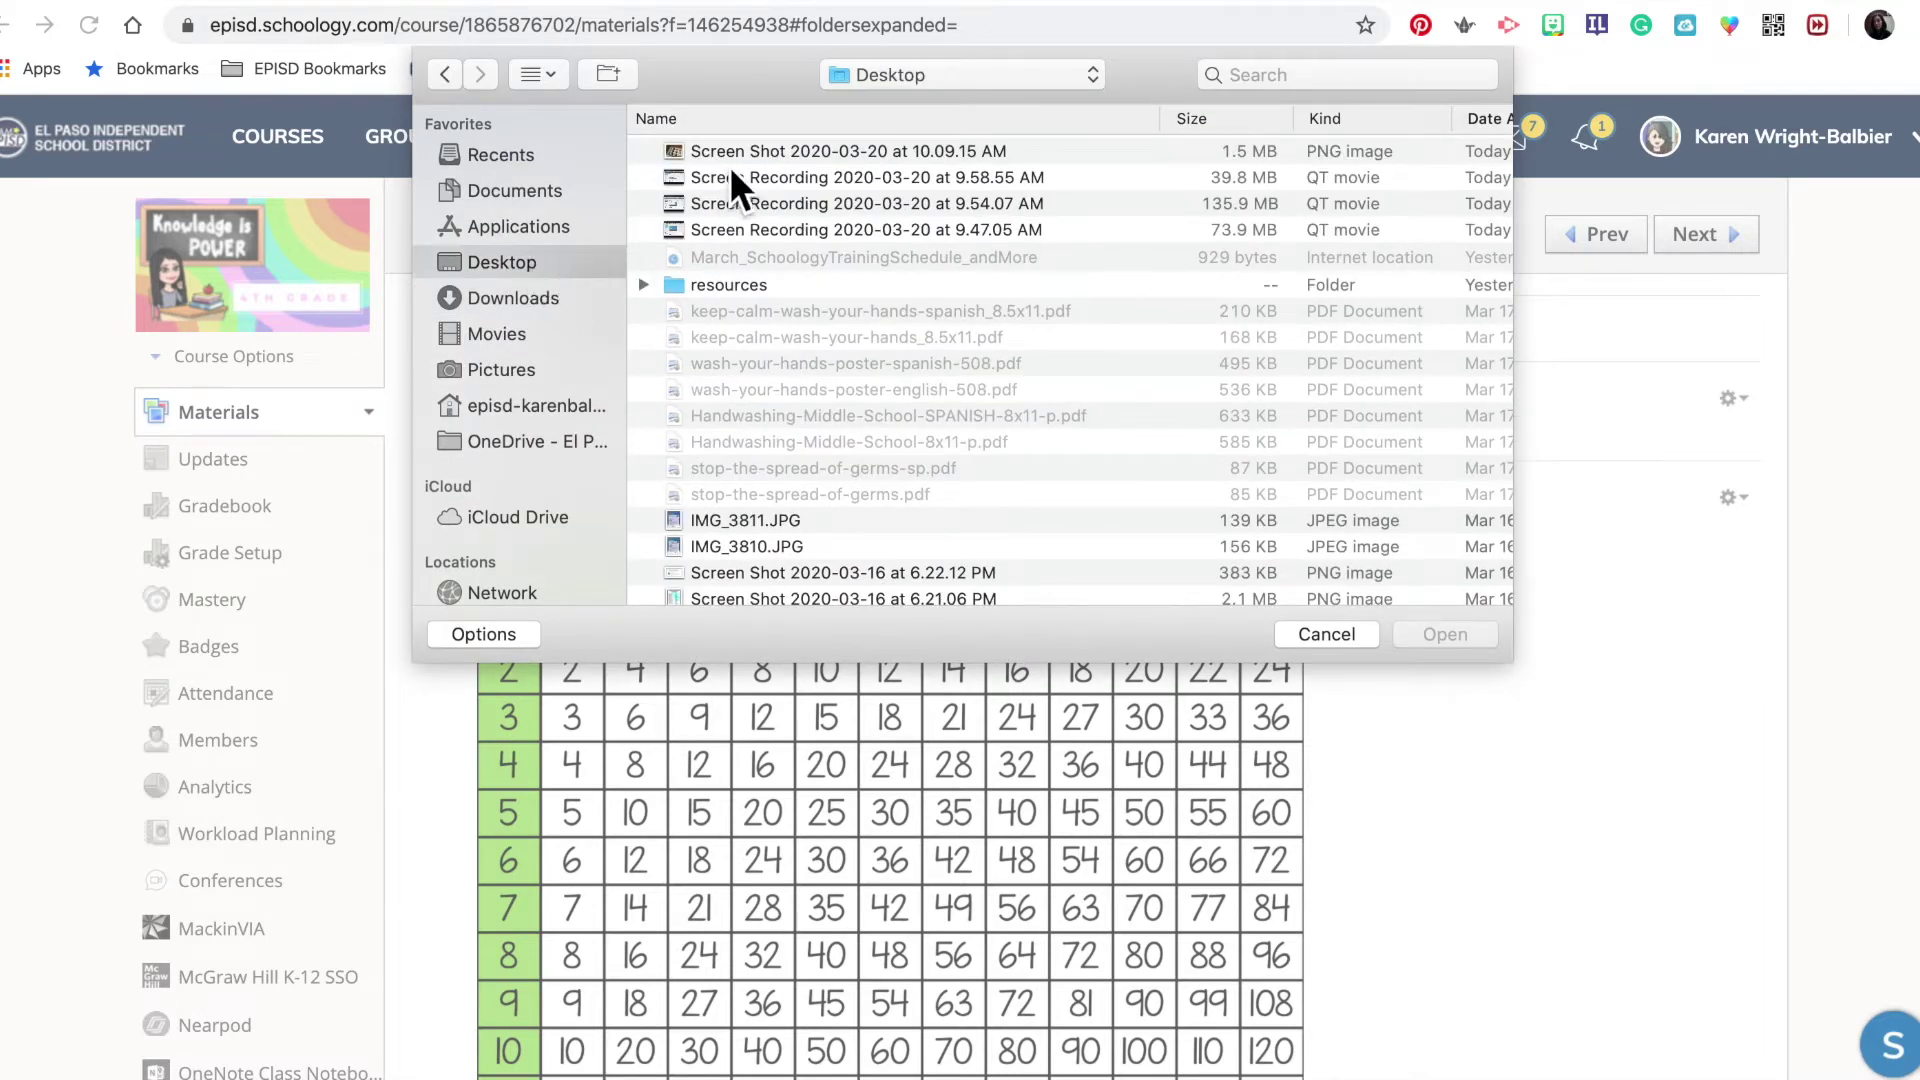
left_click(754, 155)
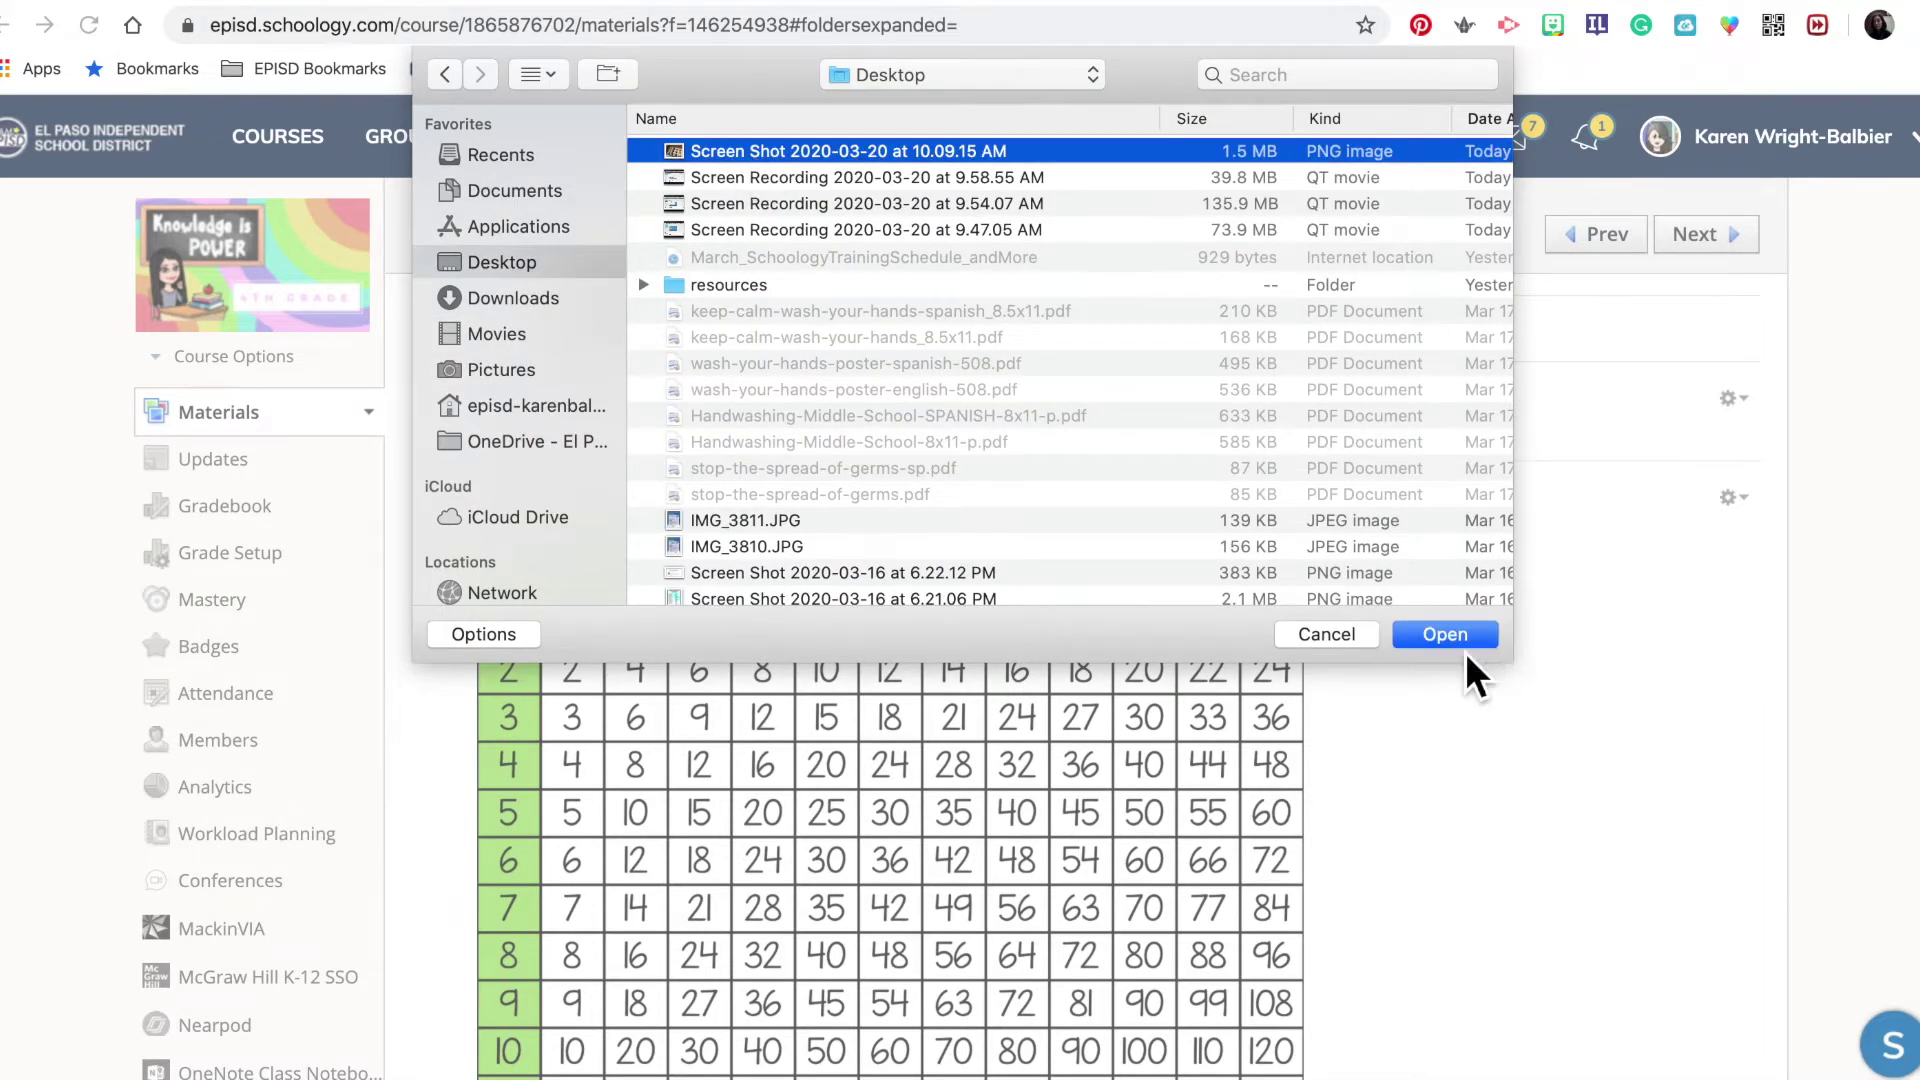
left_click(1466, 648)
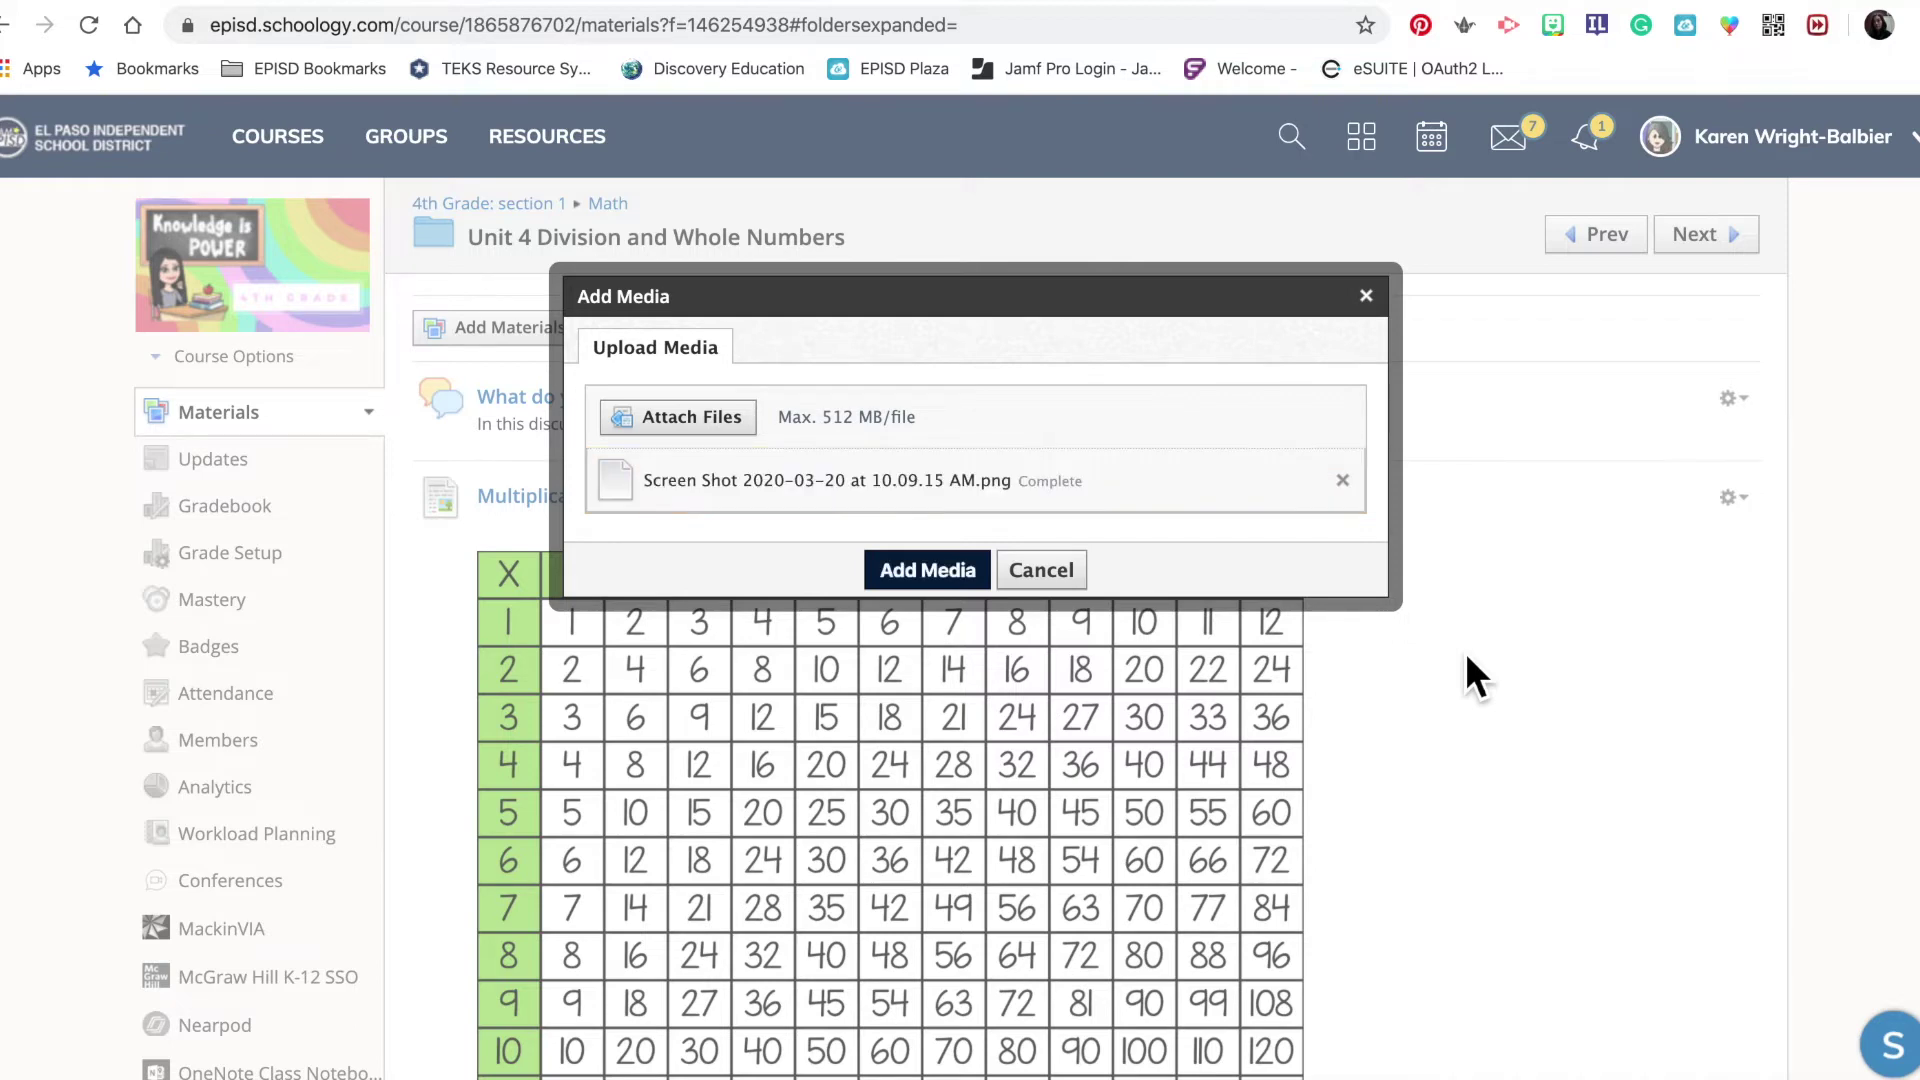
left_click(978, 587)
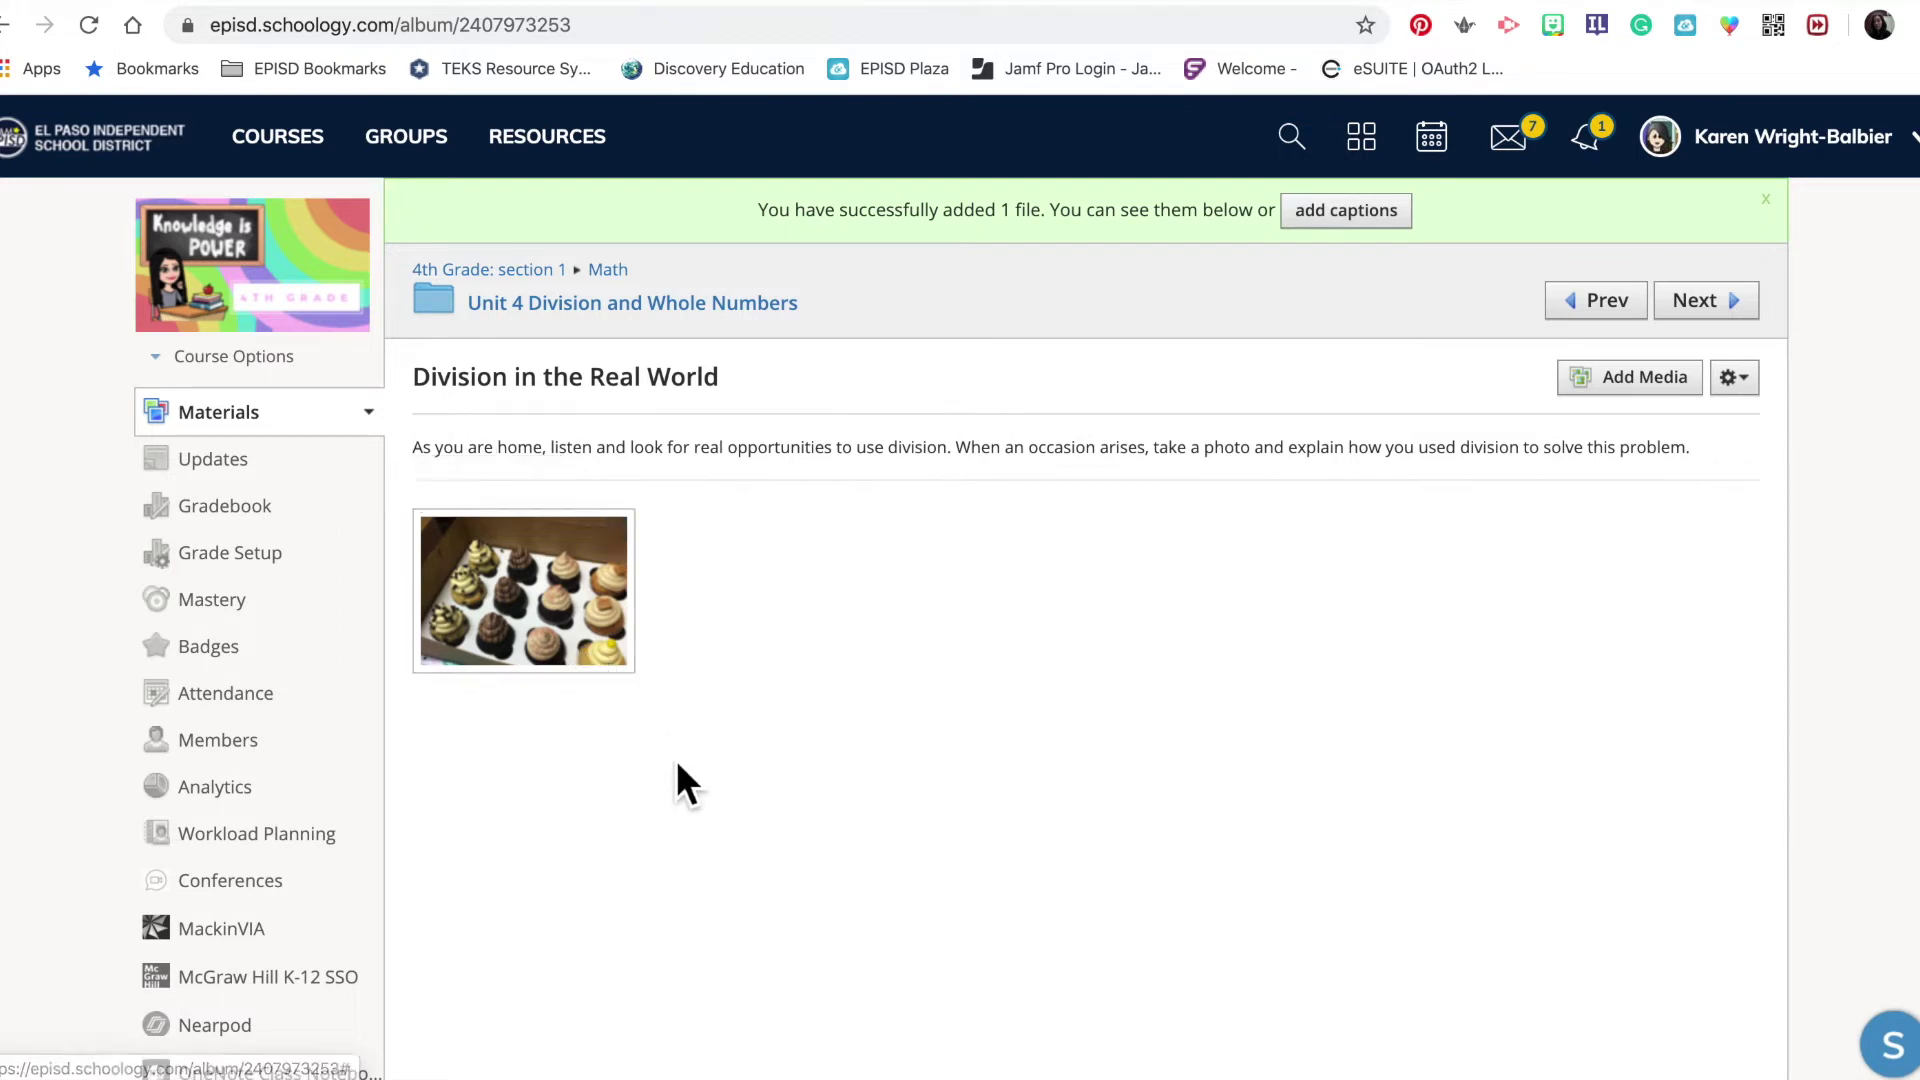
Open the cupcake photo's own page and begin editing its caption.
left_click(532, 622)
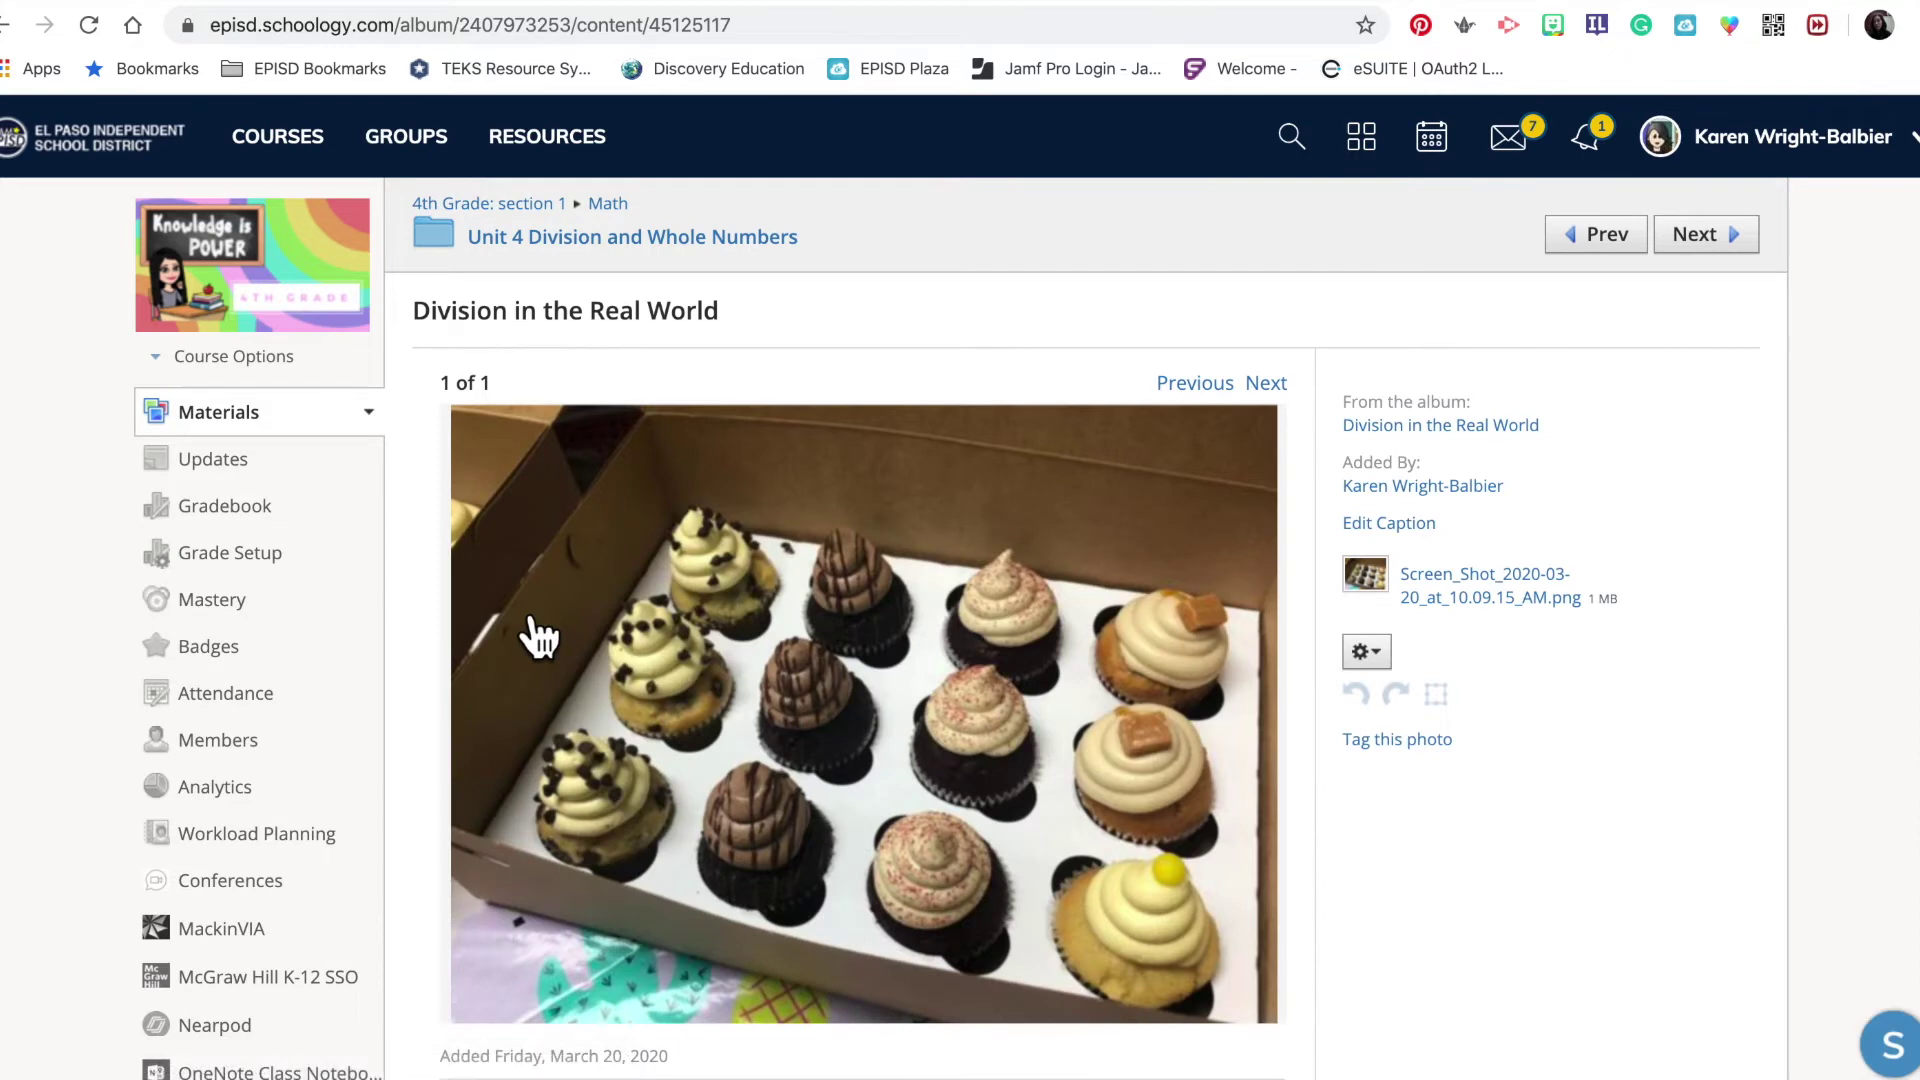
scroll(944, 777, "down", 4)
scroll(943, 778, "up", 2)
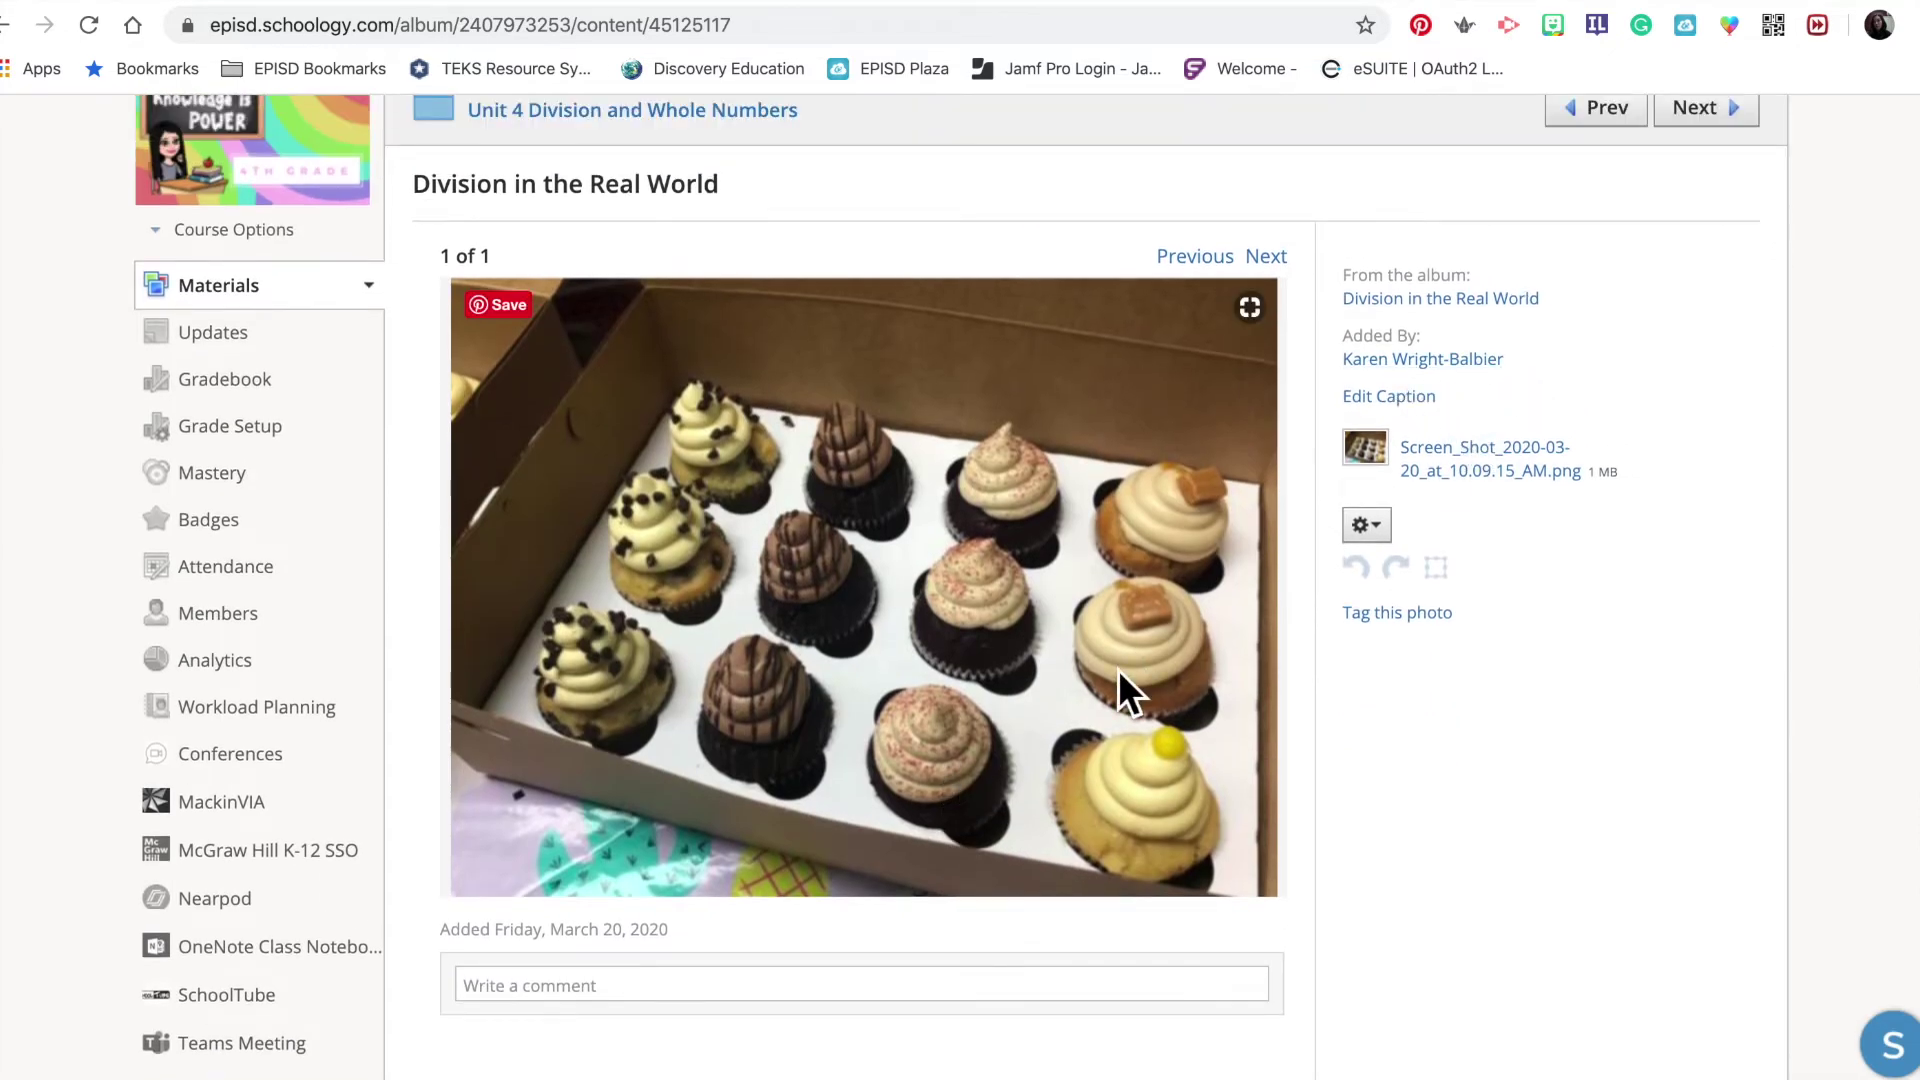
scroll(1118, 669, "up", 1)
scroll(1118, 669, "down", 3)
scroll(1118, 669, "up", 2)
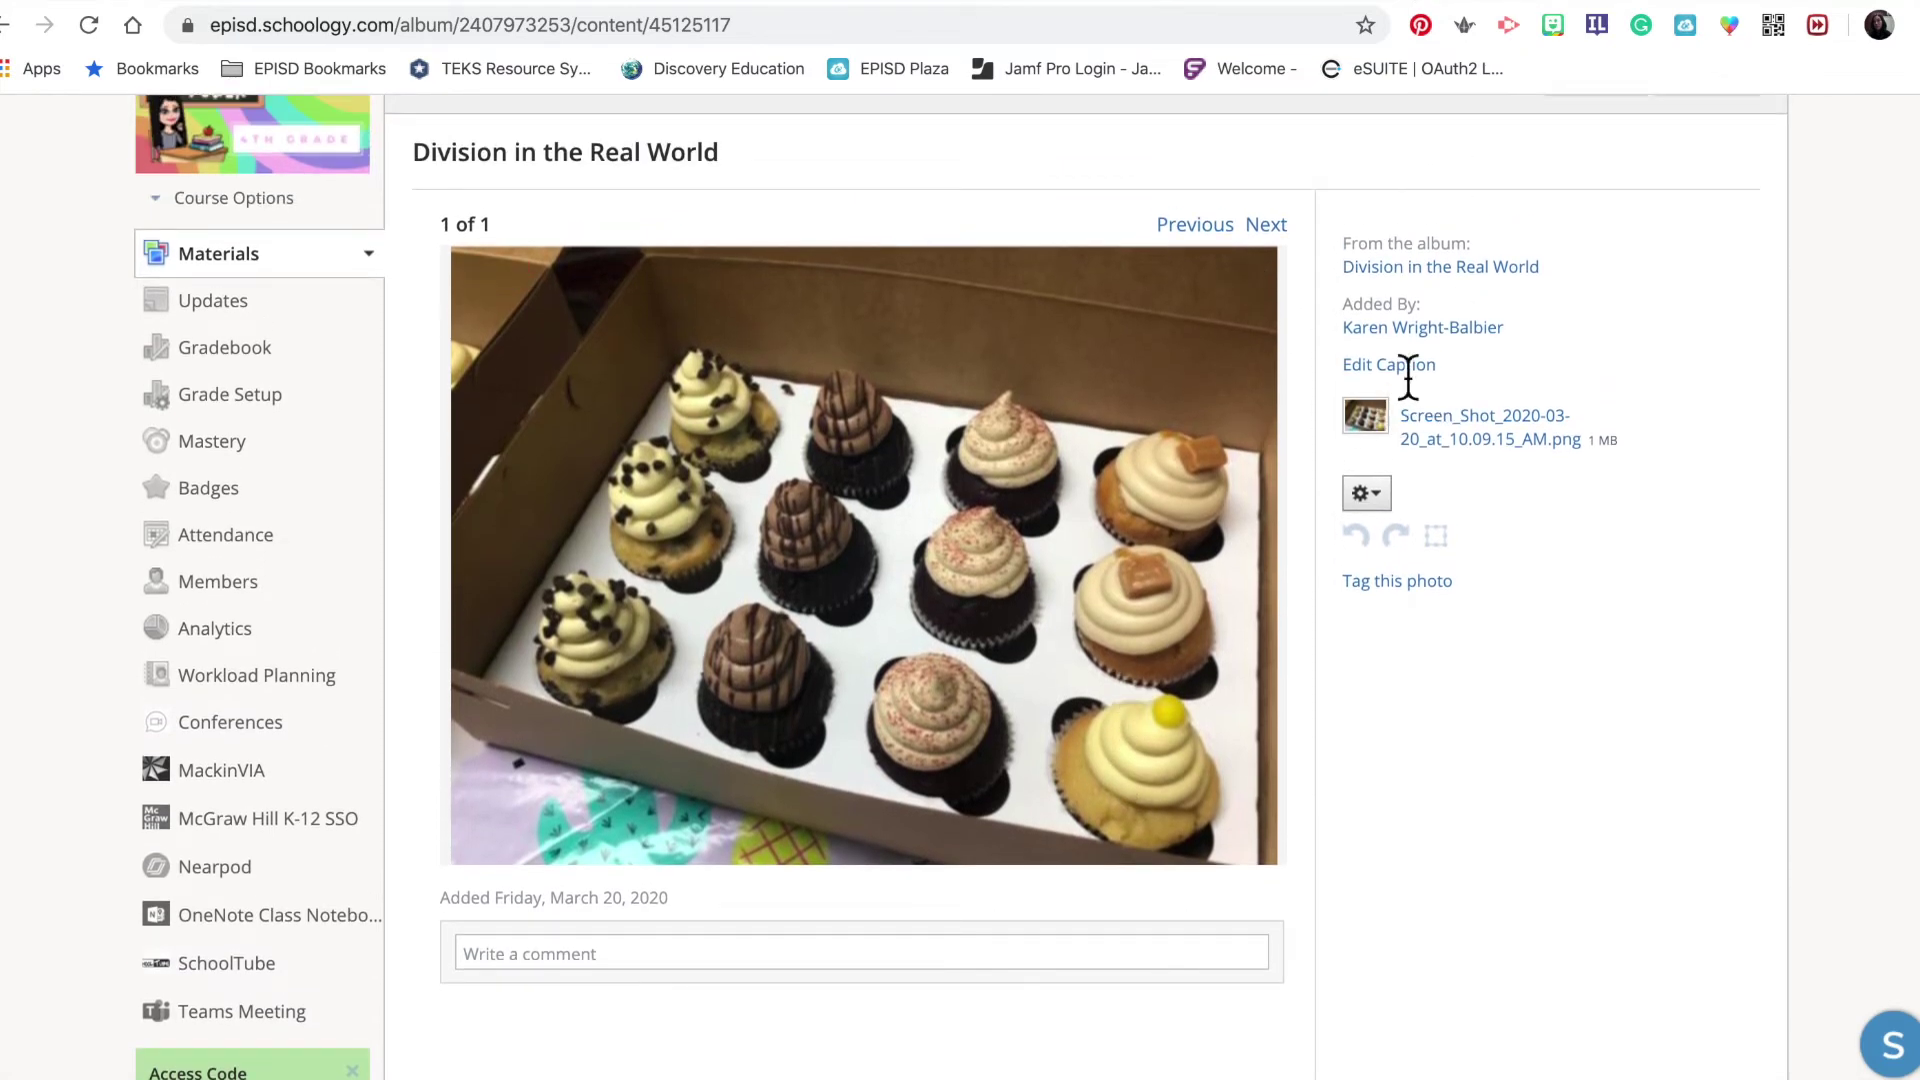
left_click(1410, 367)
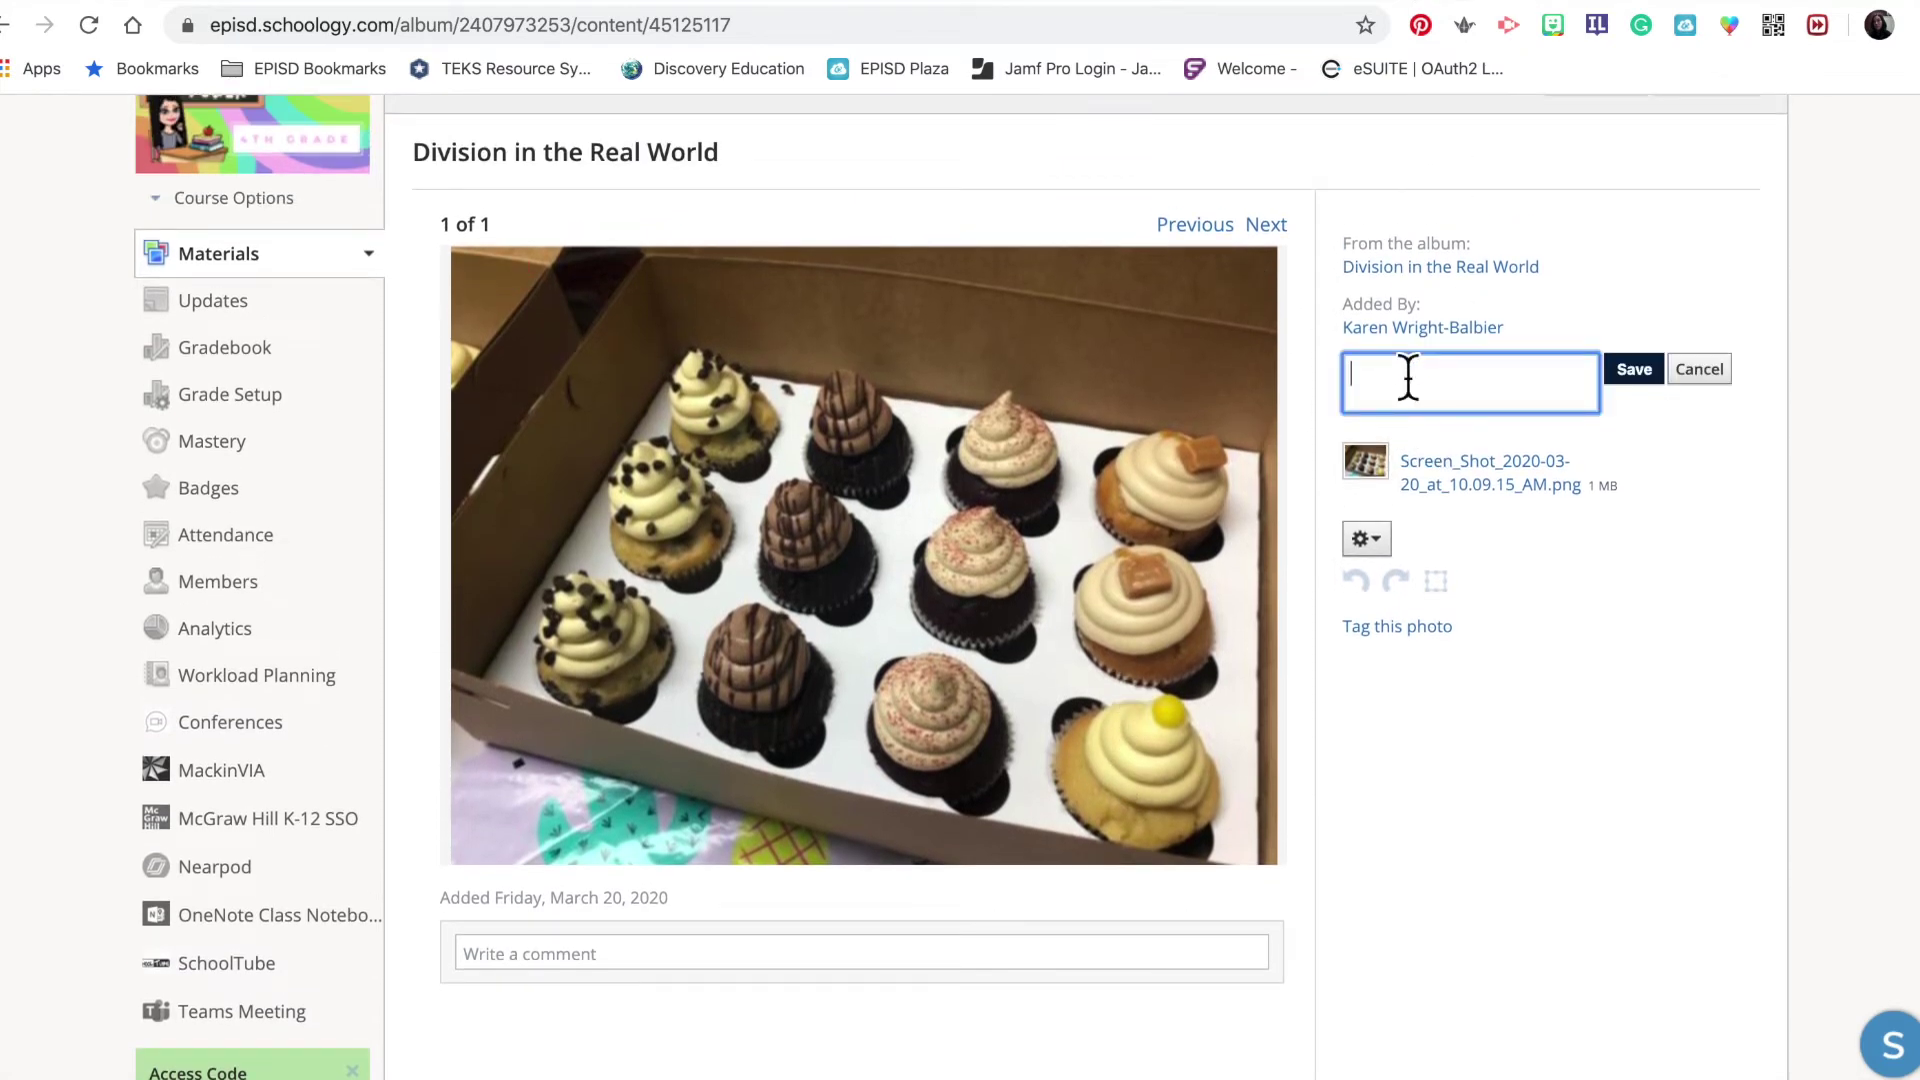
Caption the photo with the 12 cupcakes, 6 family members division question, starting an answer line with 12.
type("We ordered ")
type("12 cupcake")
type("s. ")
type("for the")
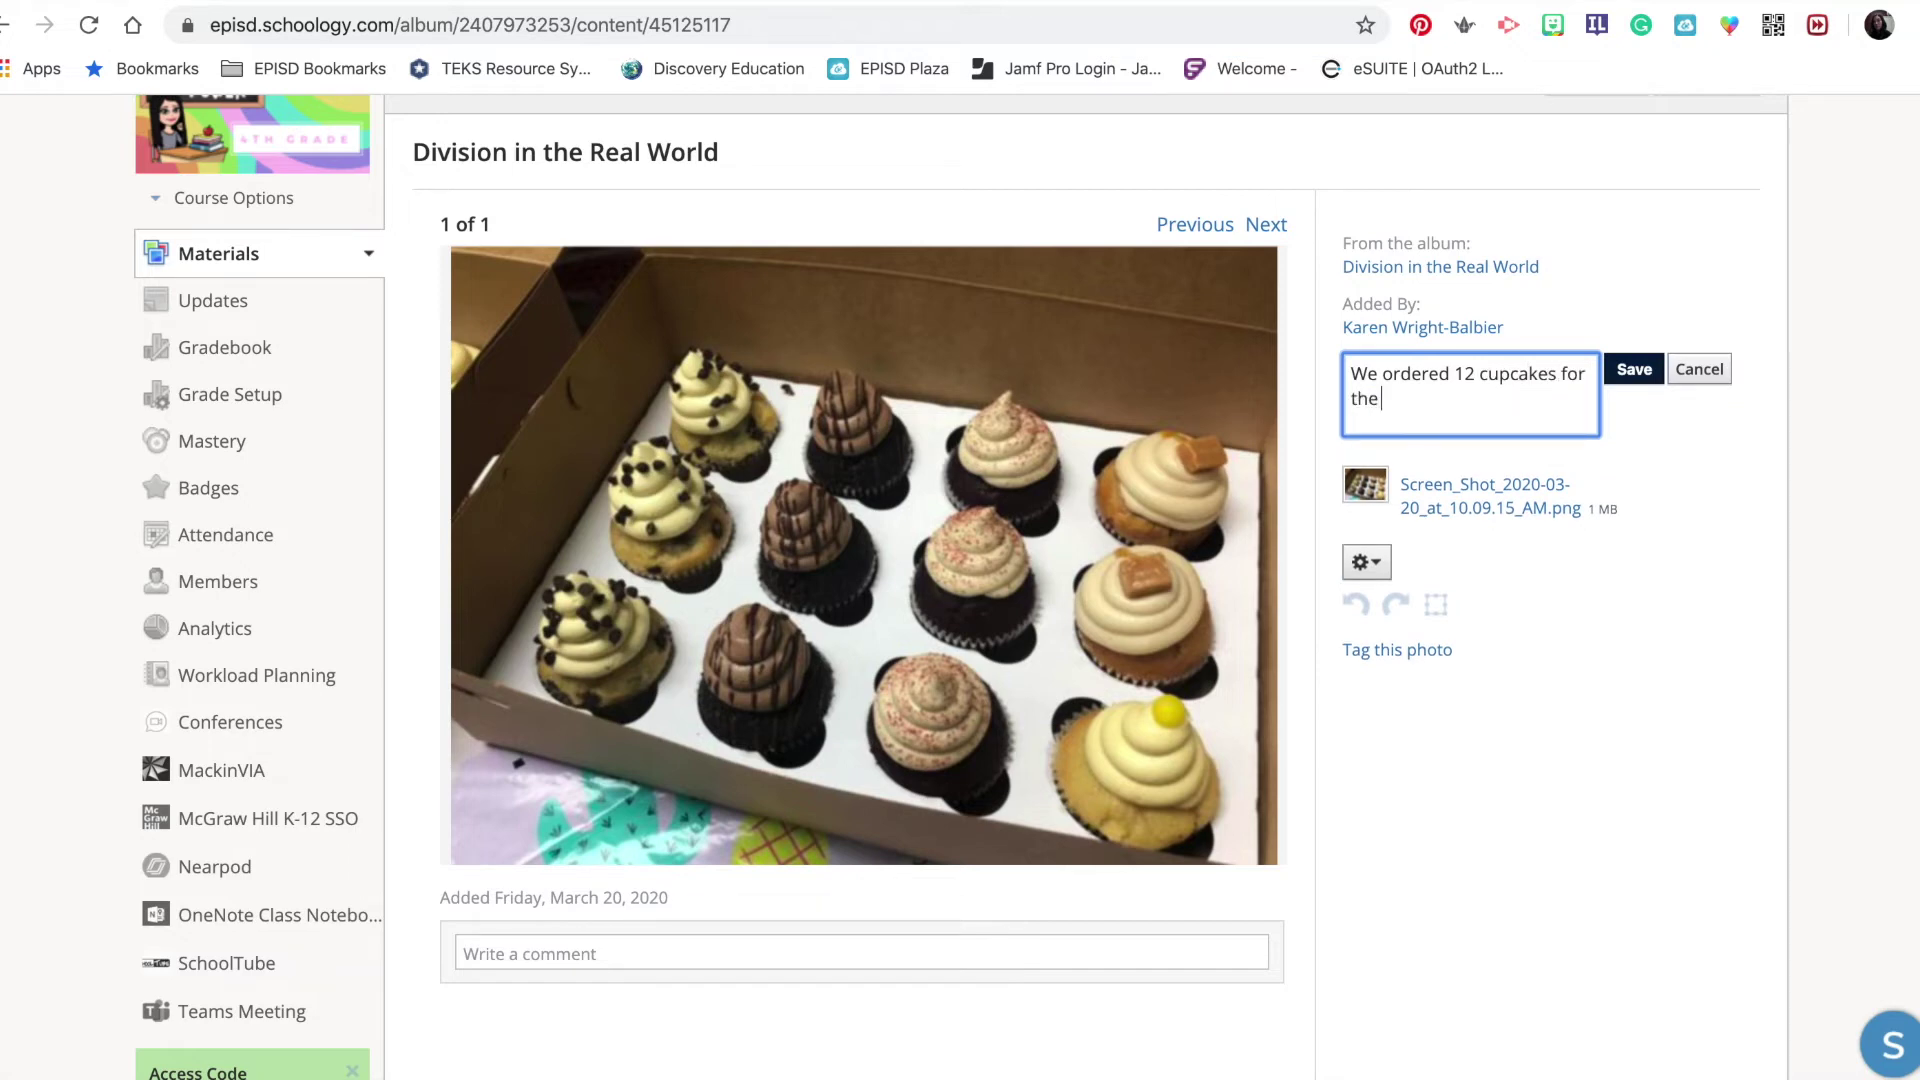
type(" my birthday. There")
key("BackSpace")
key("BackSpace")
key("BackSpace")
type("here are 6 meme")
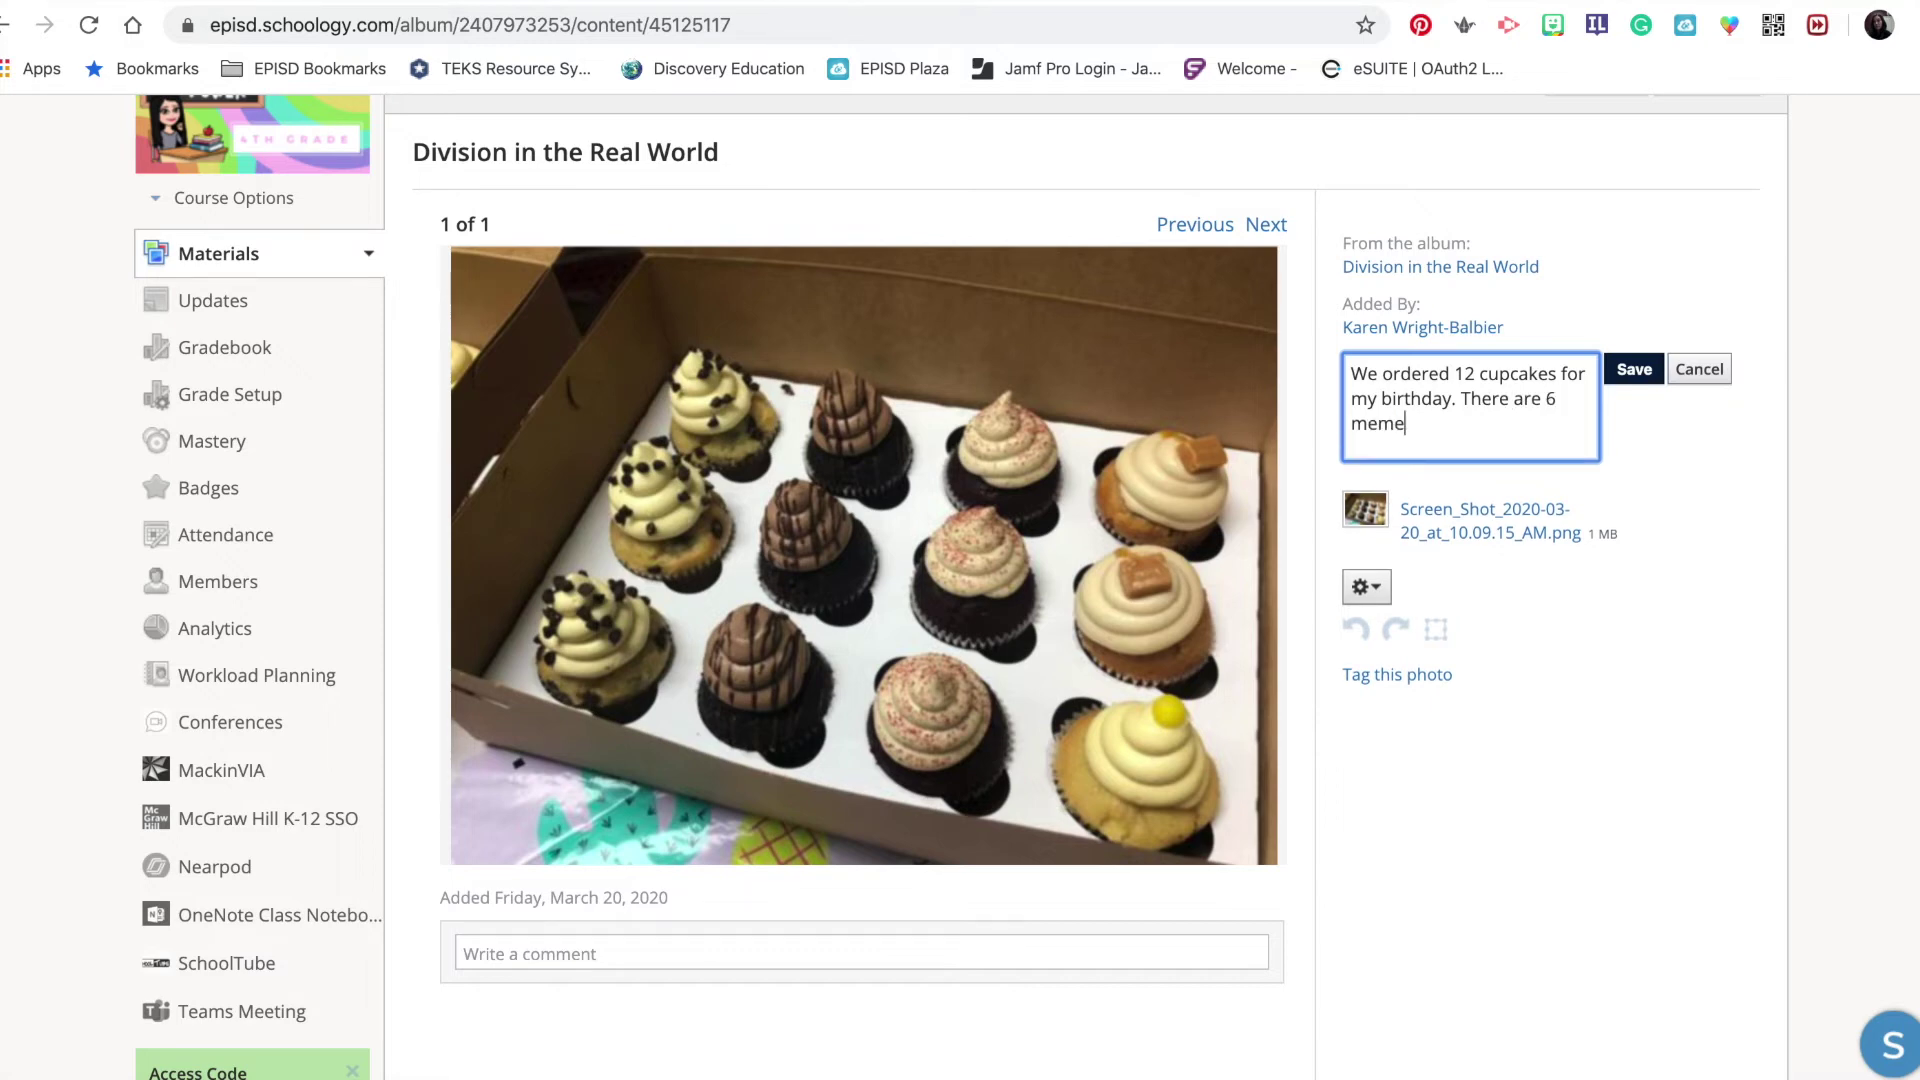
key("BackSpace")
type("ber")
type("s in my family. How many cu")
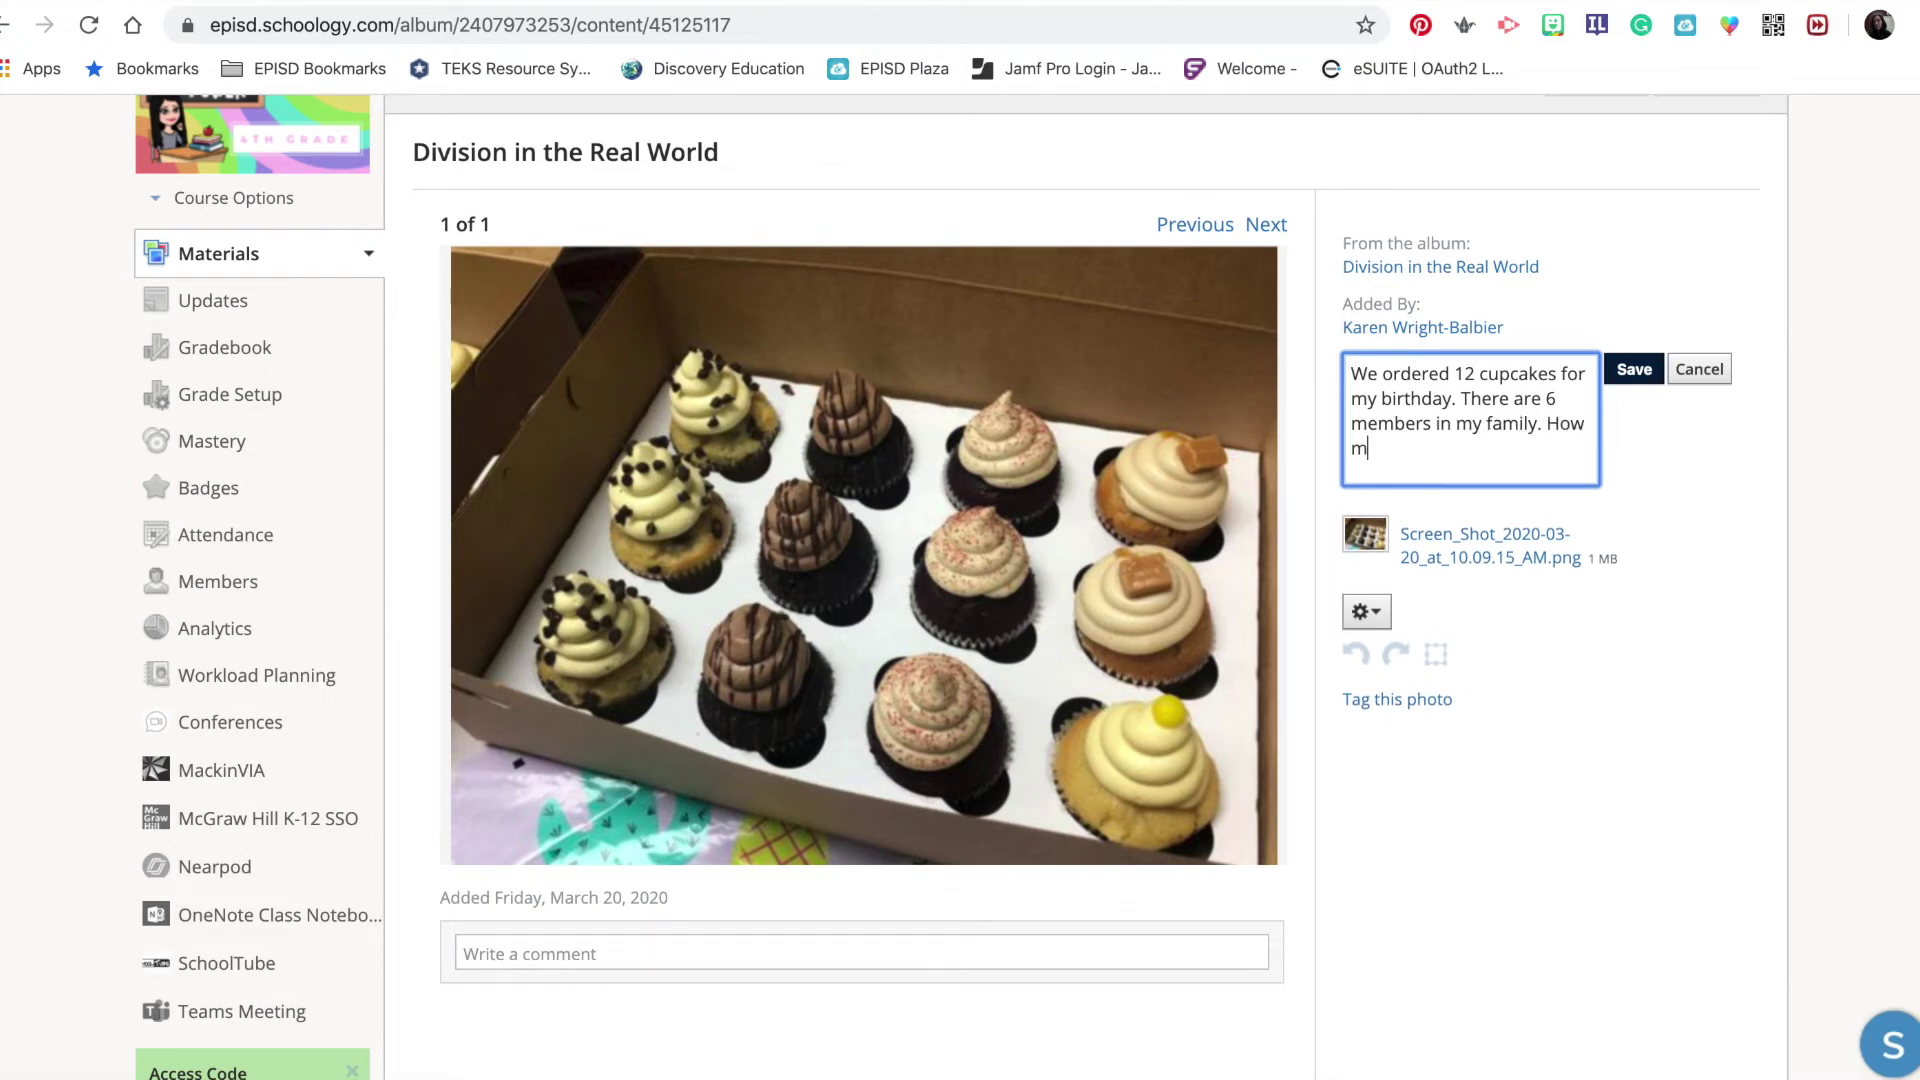
type("pcakes will each")
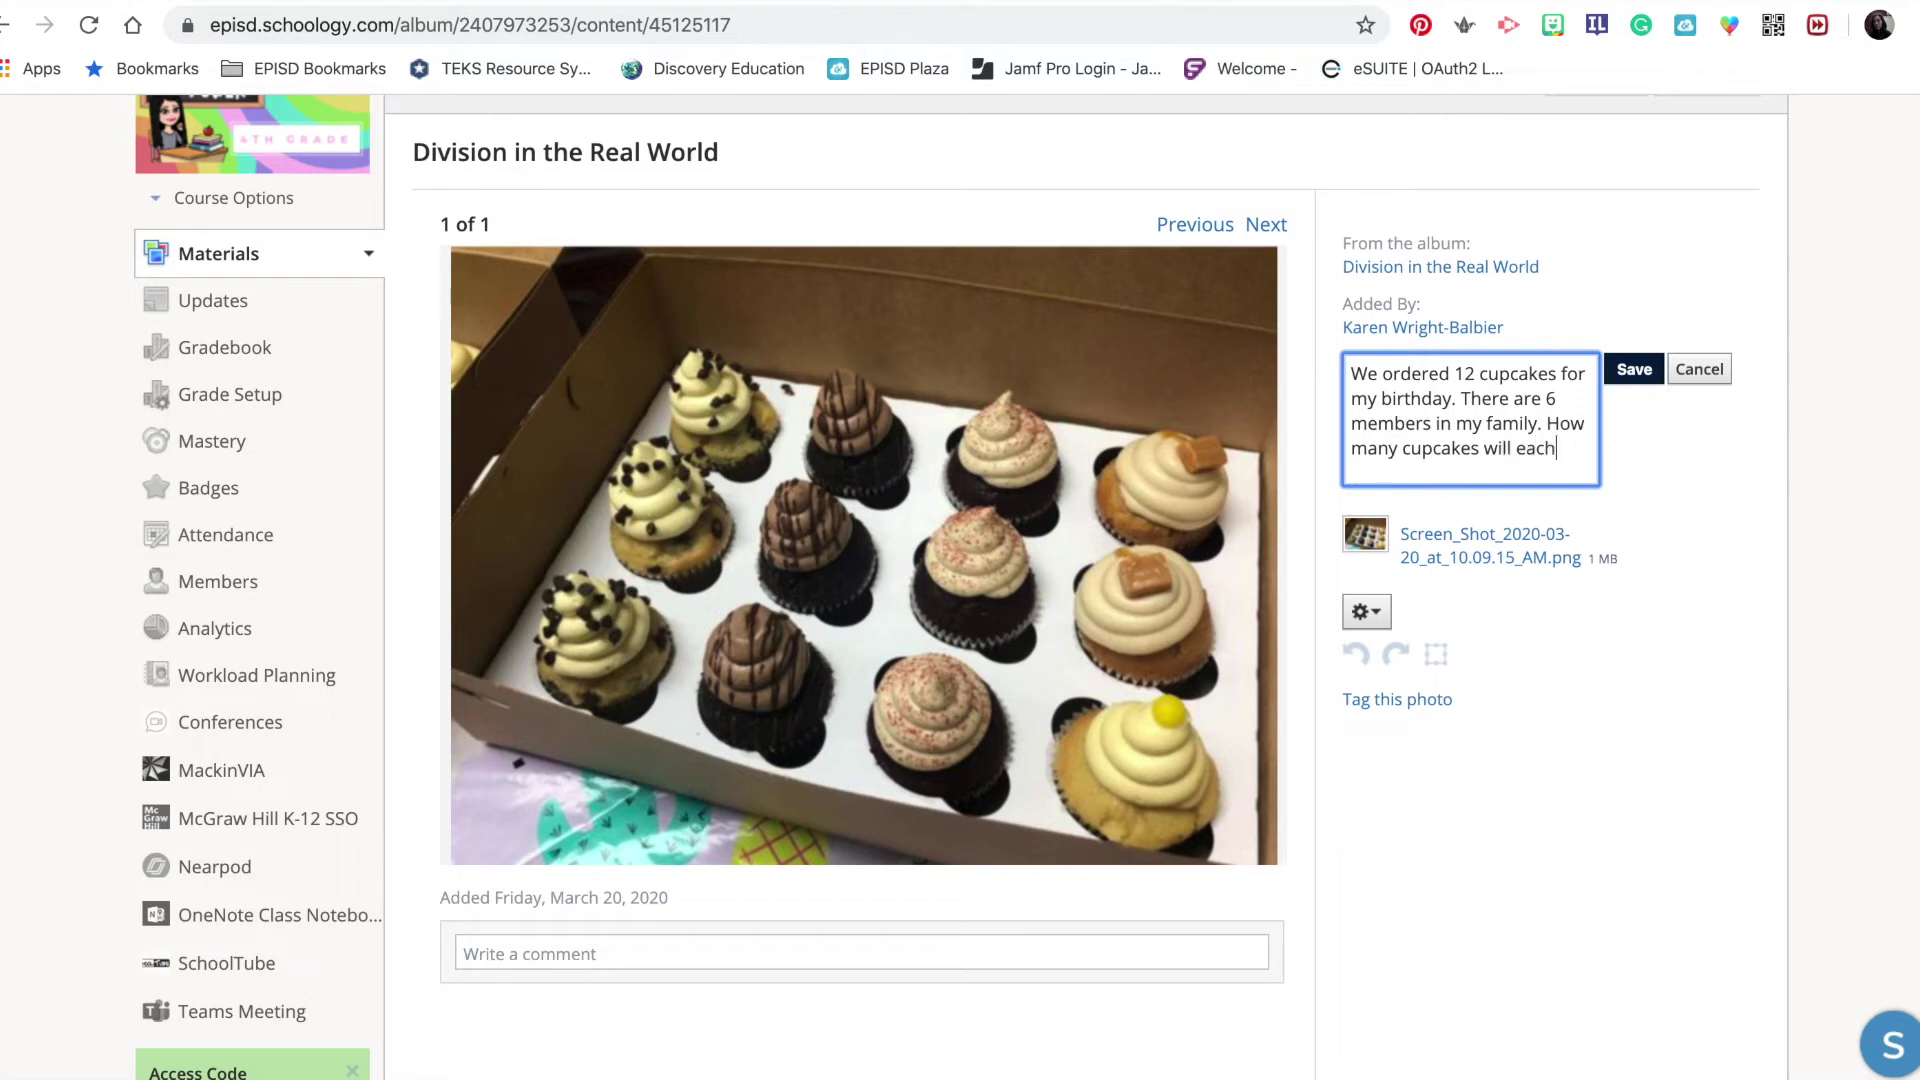
type(" person g")
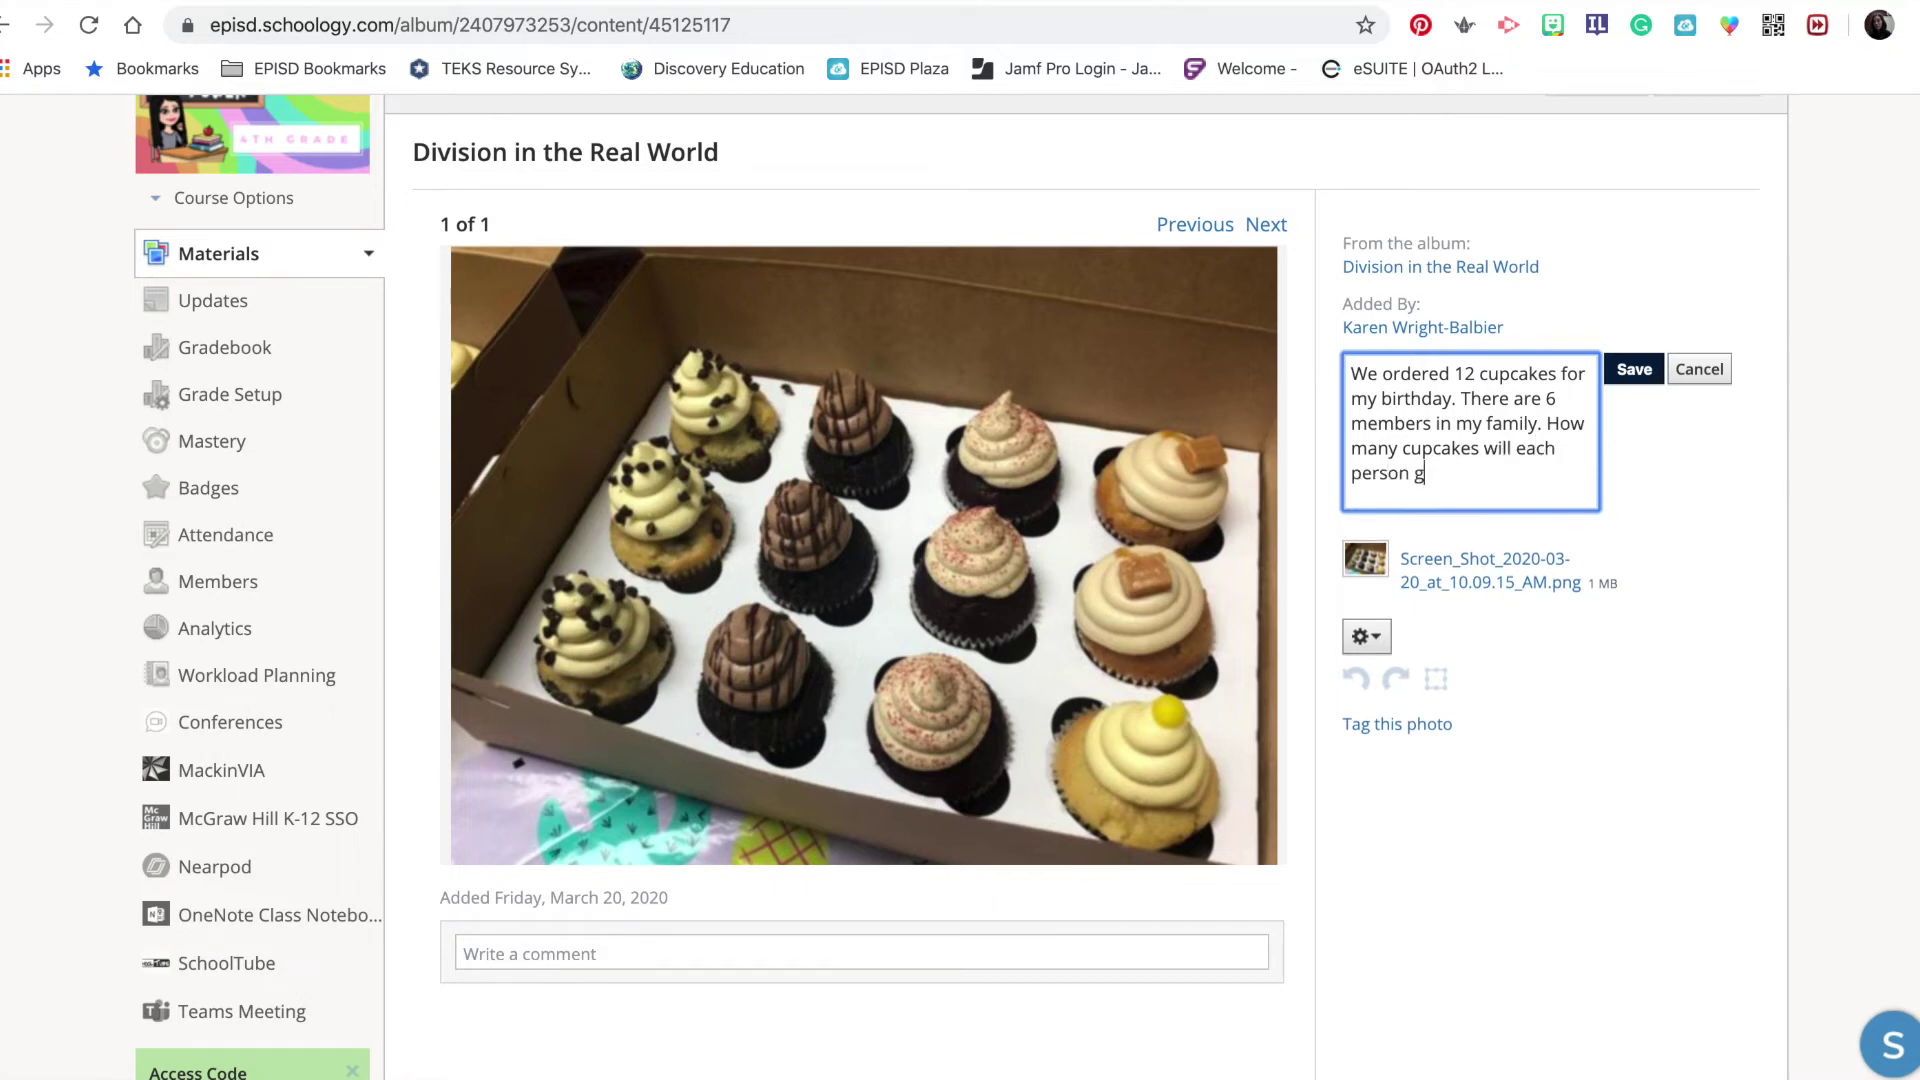
type("et? What is the division")
key("BackSpace")
key("BackSpace")
key("BackSpace")
key("BackSpace")
type("ision prob")
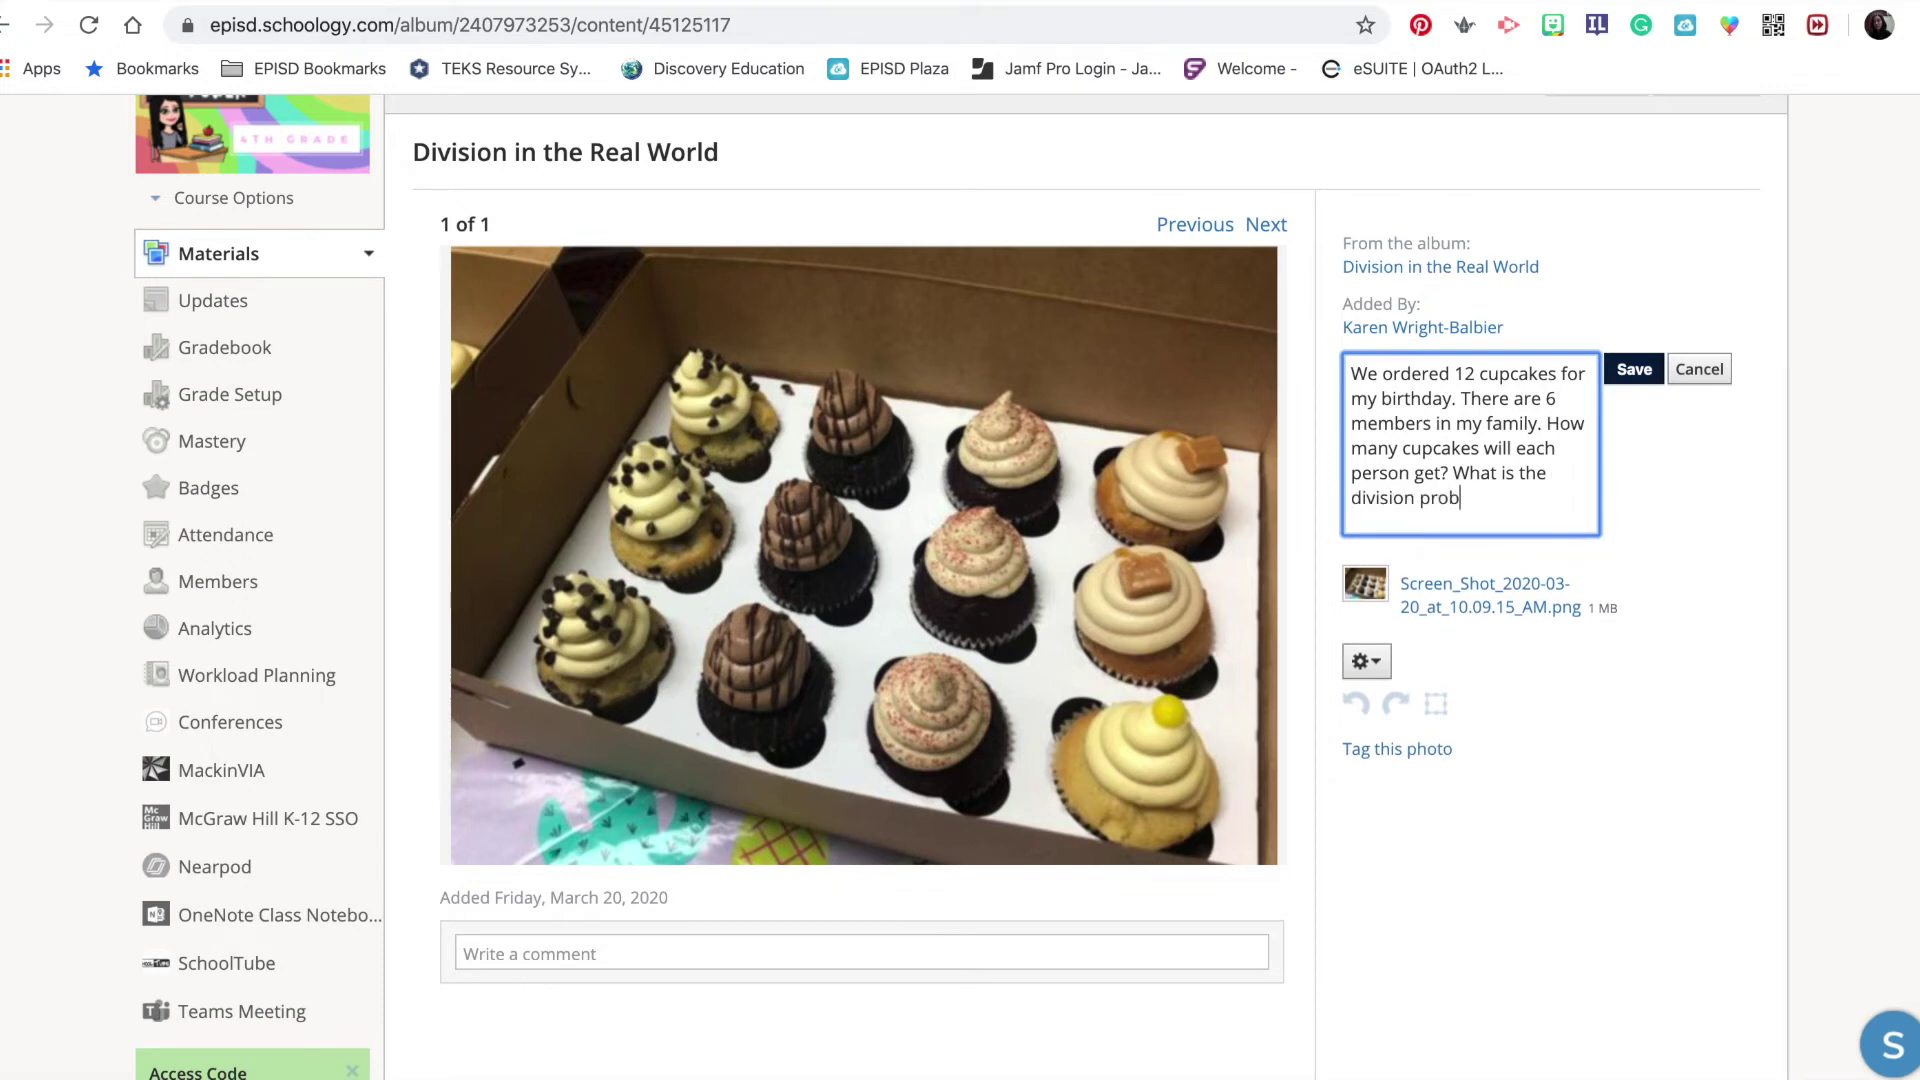
type("lem for this???")
key("Return")
type("12")
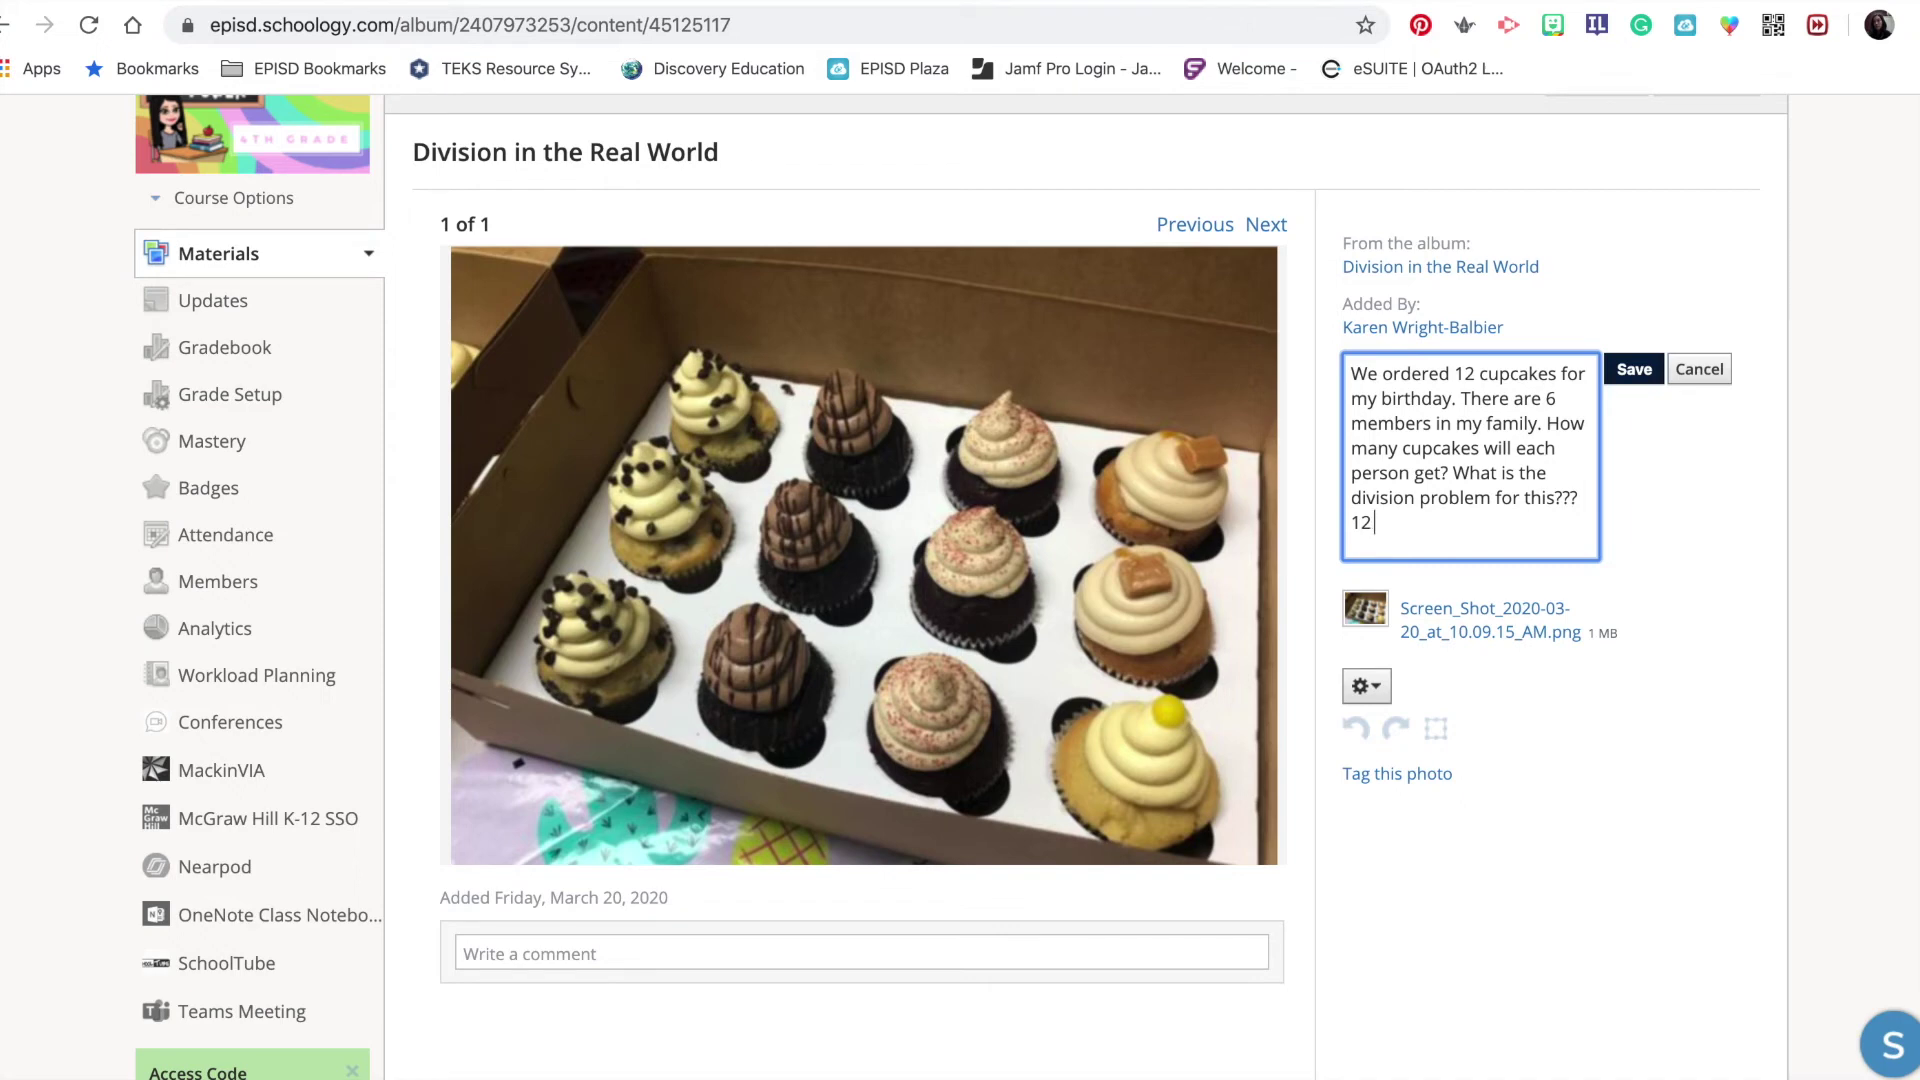
left_click(1052, 176)
Search Character Viewer for 'division' and return the cursor to the caption after 12.
key("ctrl+super+space")
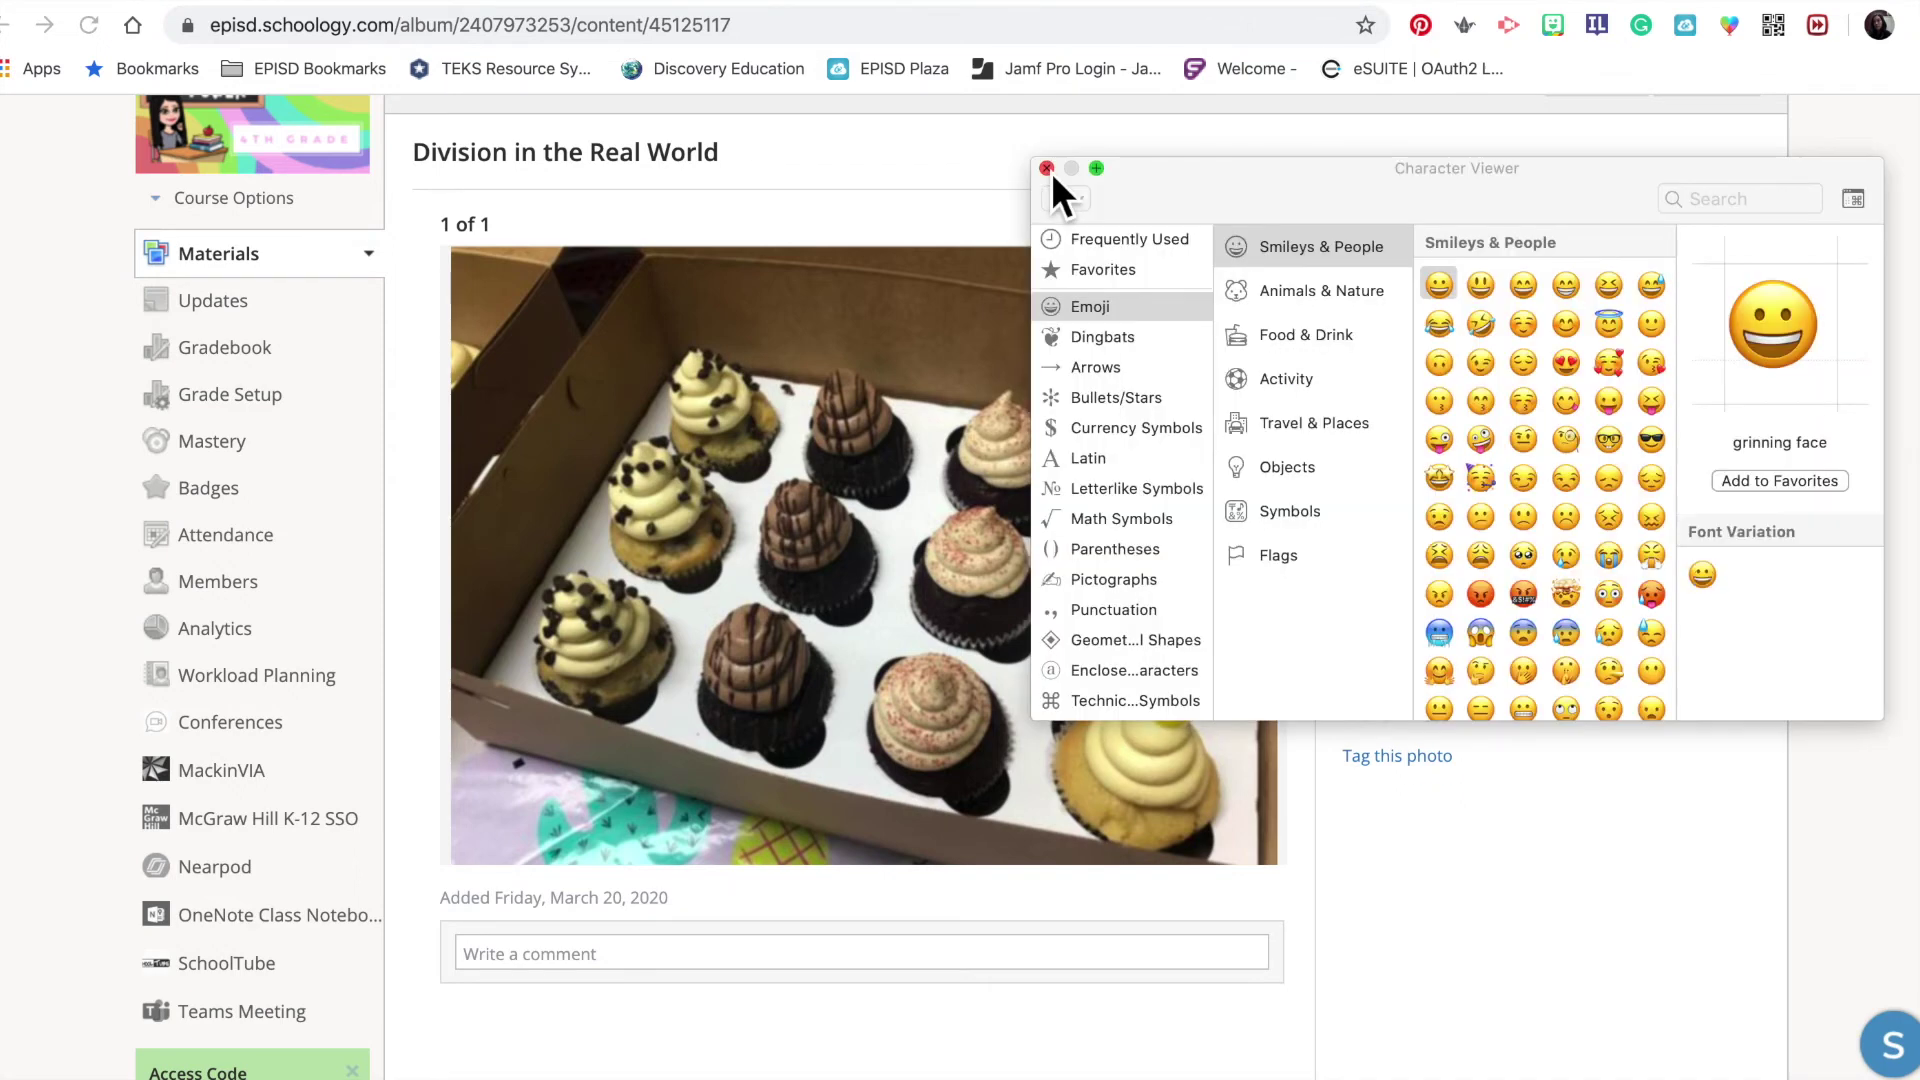
left_click_drag(1187, 205, 302, 322)
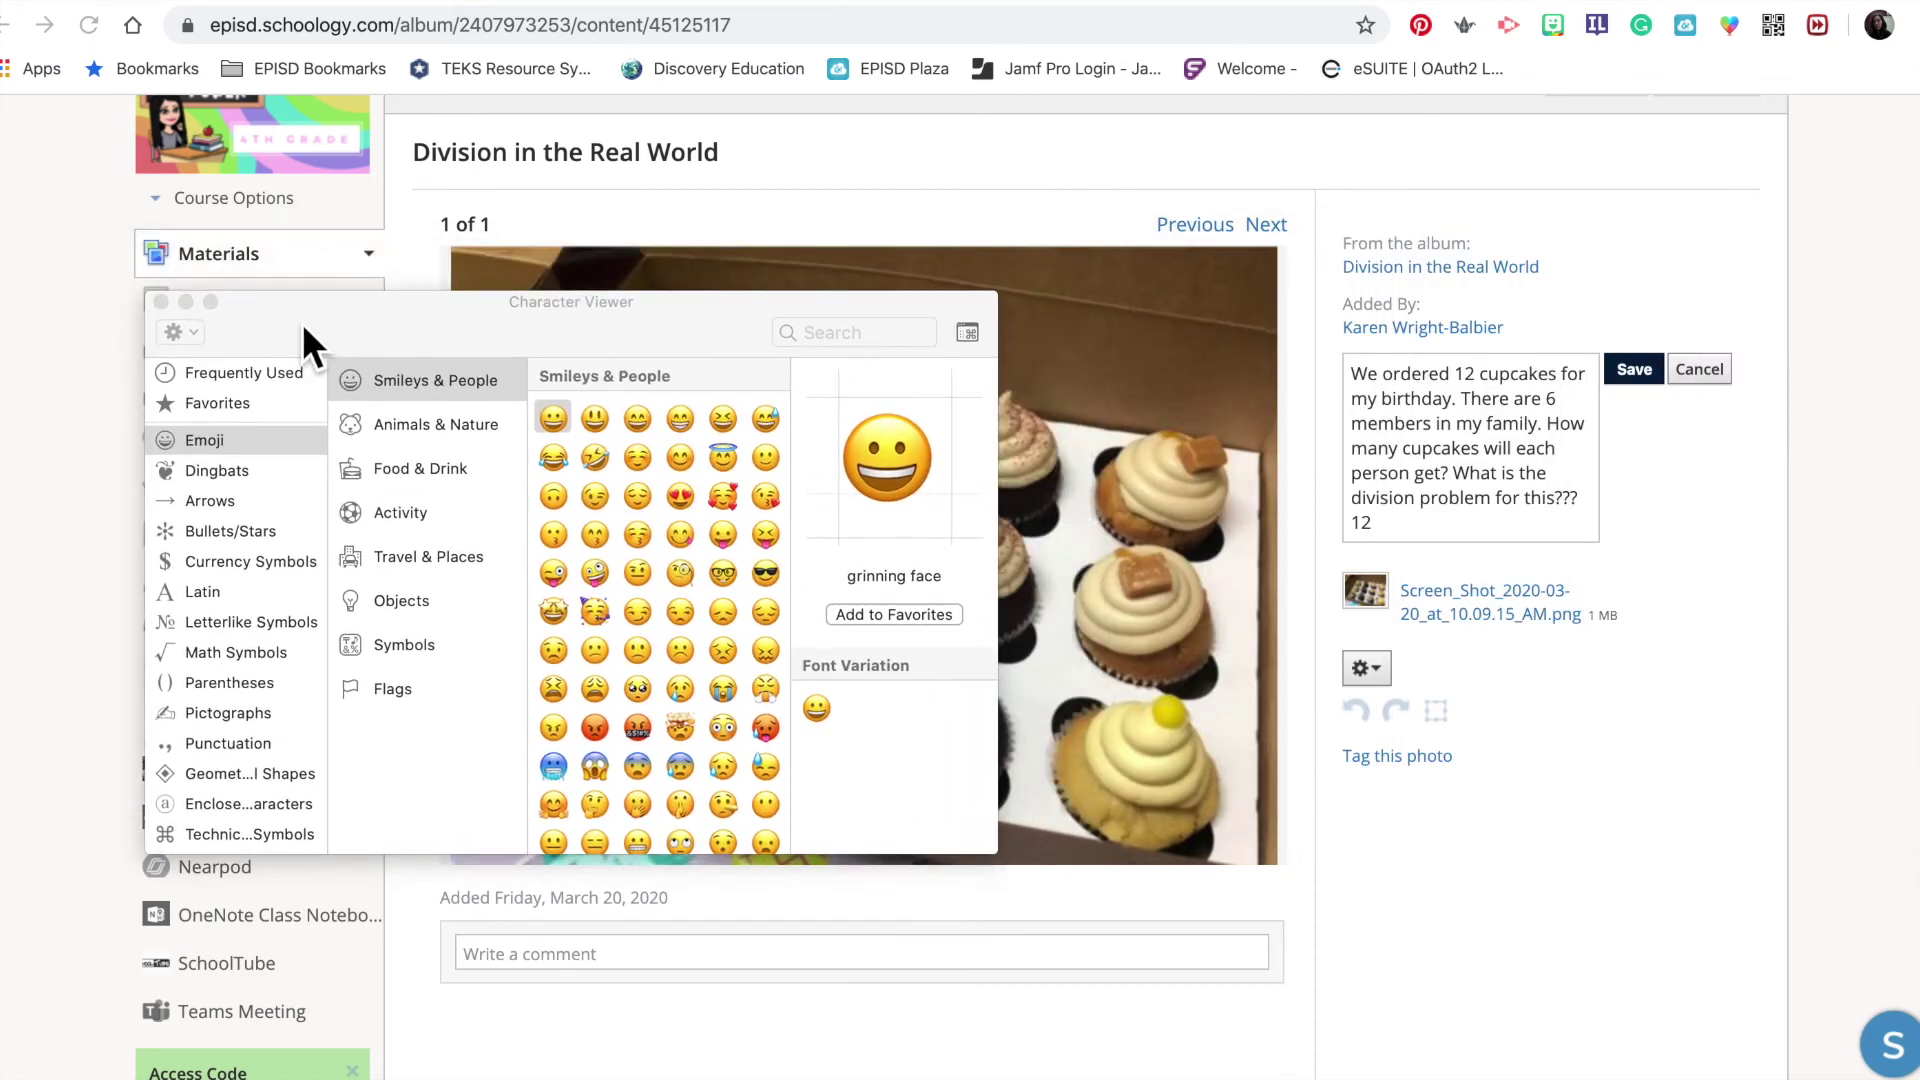
left_click(853, 339)
type("div")
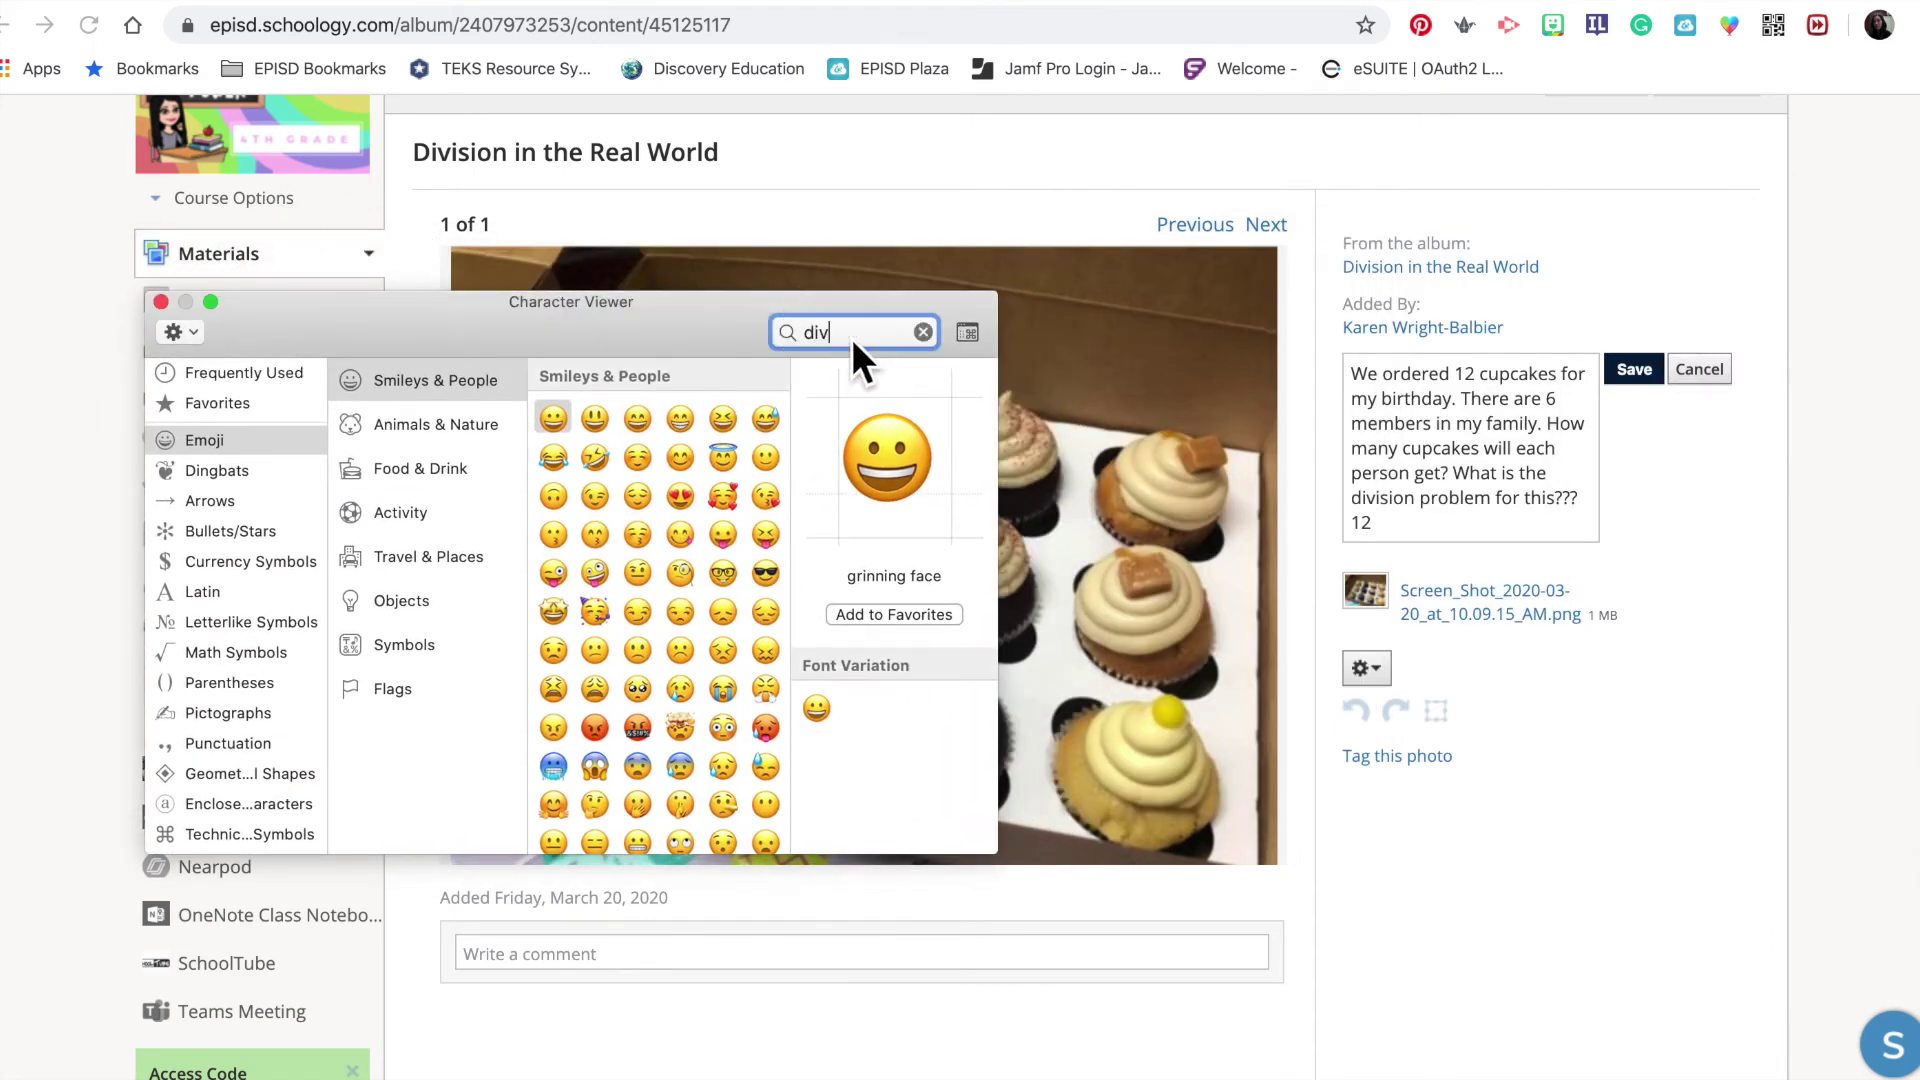
type("ision")
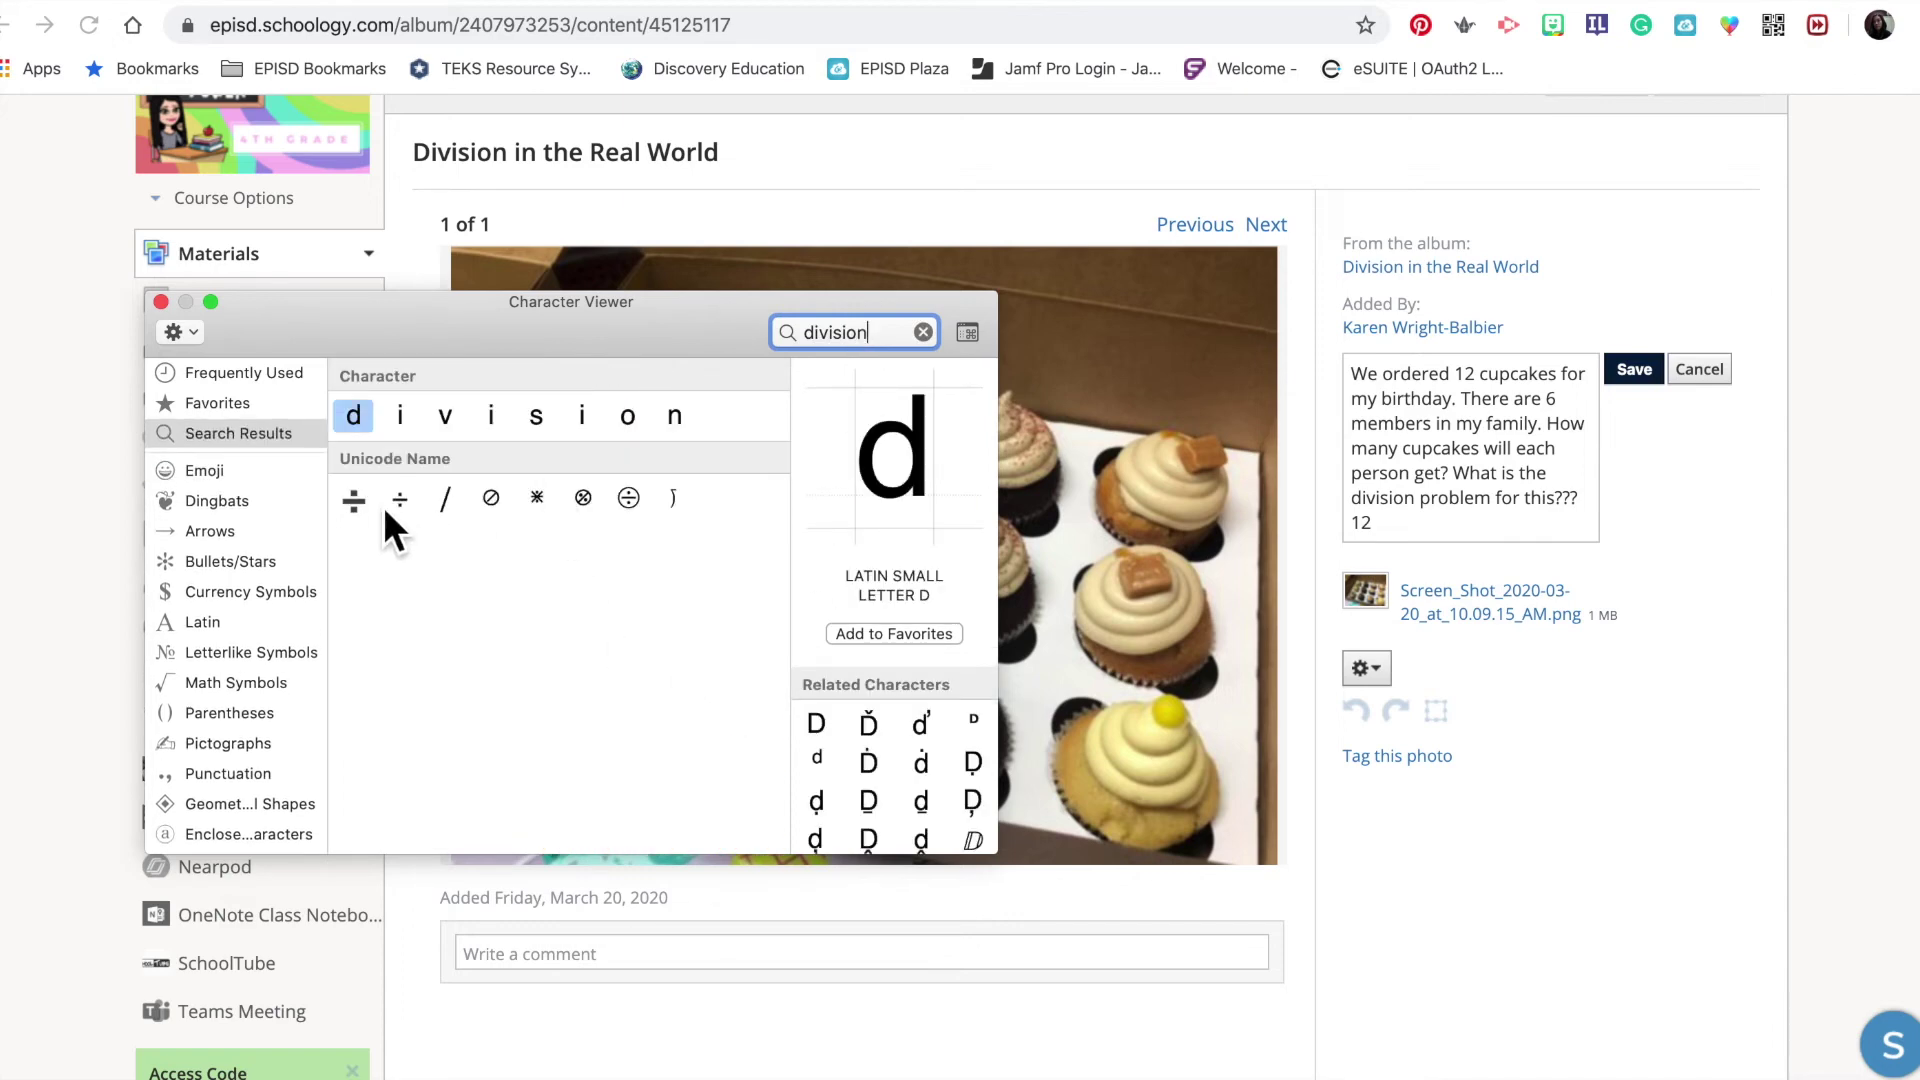
left_click(1418, 532)
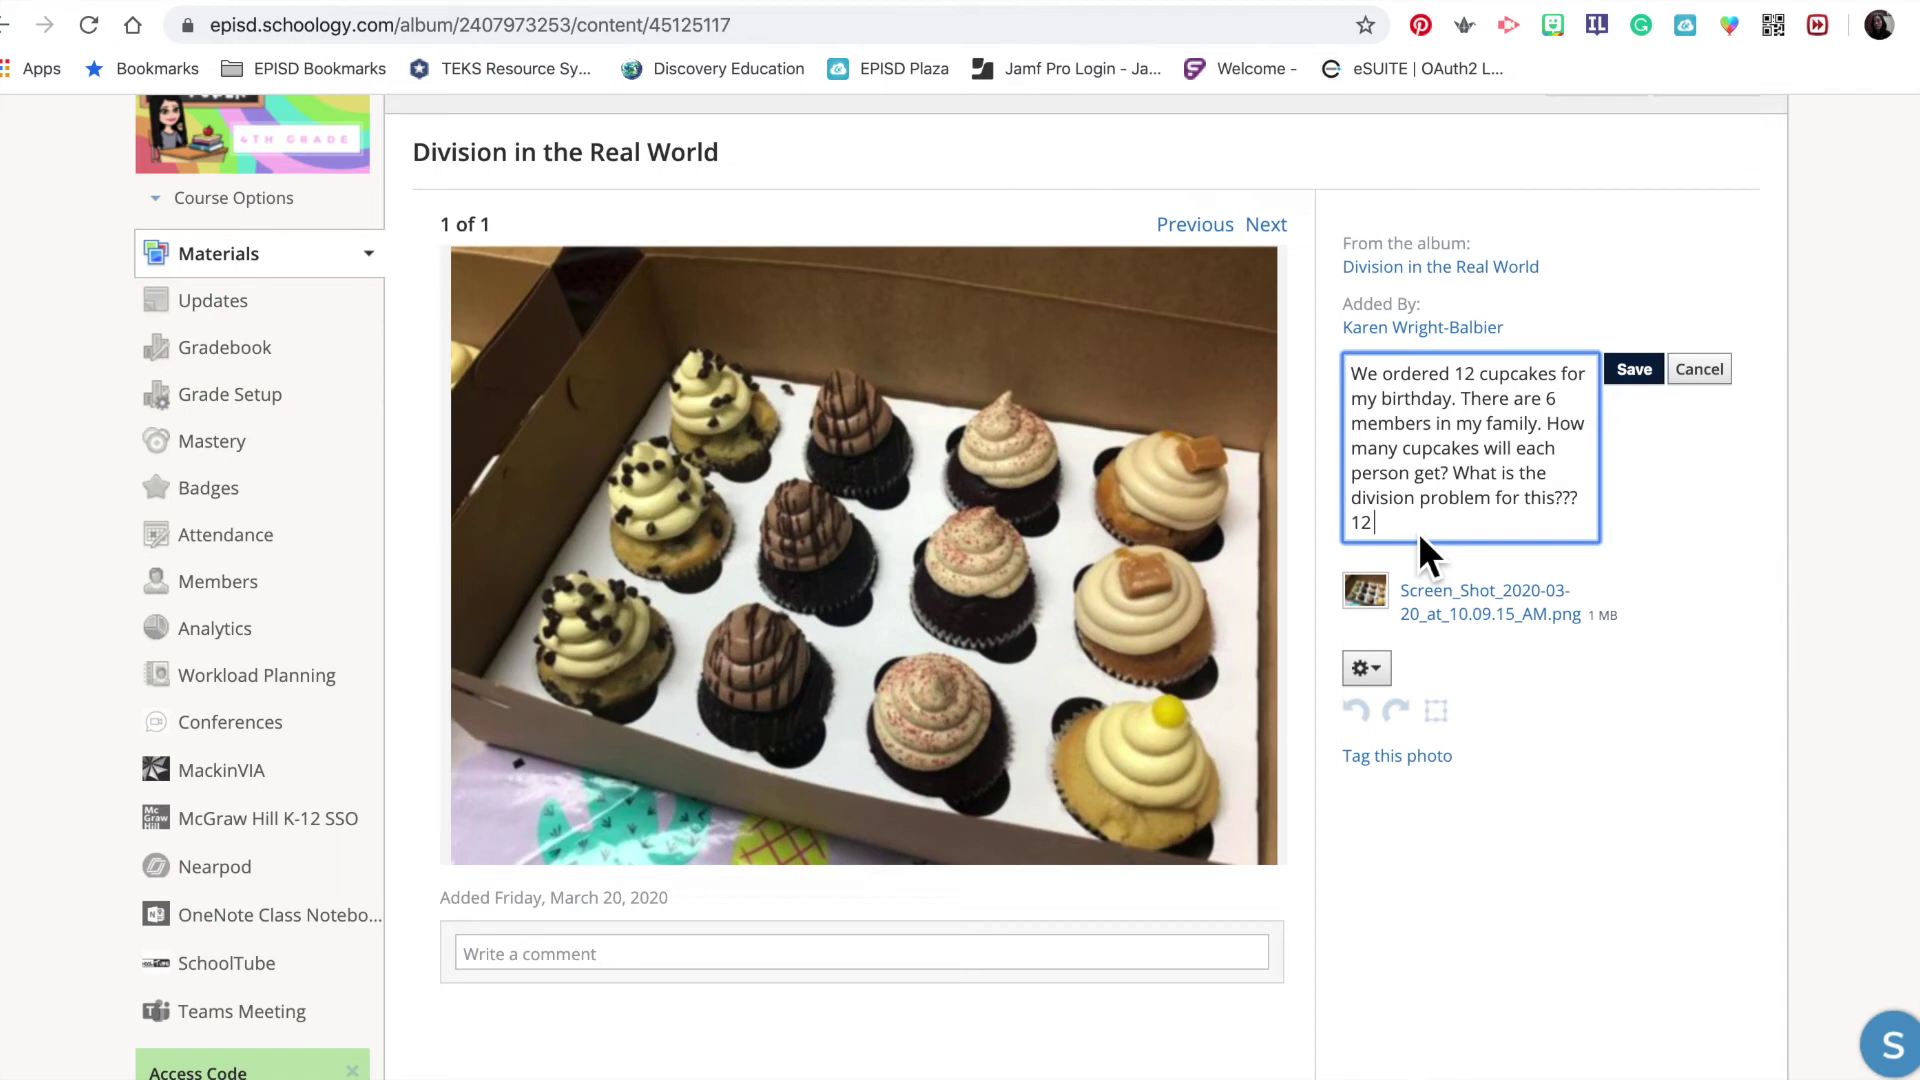
Insert the ÷ symbol from Character Viewer so the answer line reads 12 ÷ 6 = ?
key("ctrl+super+space")
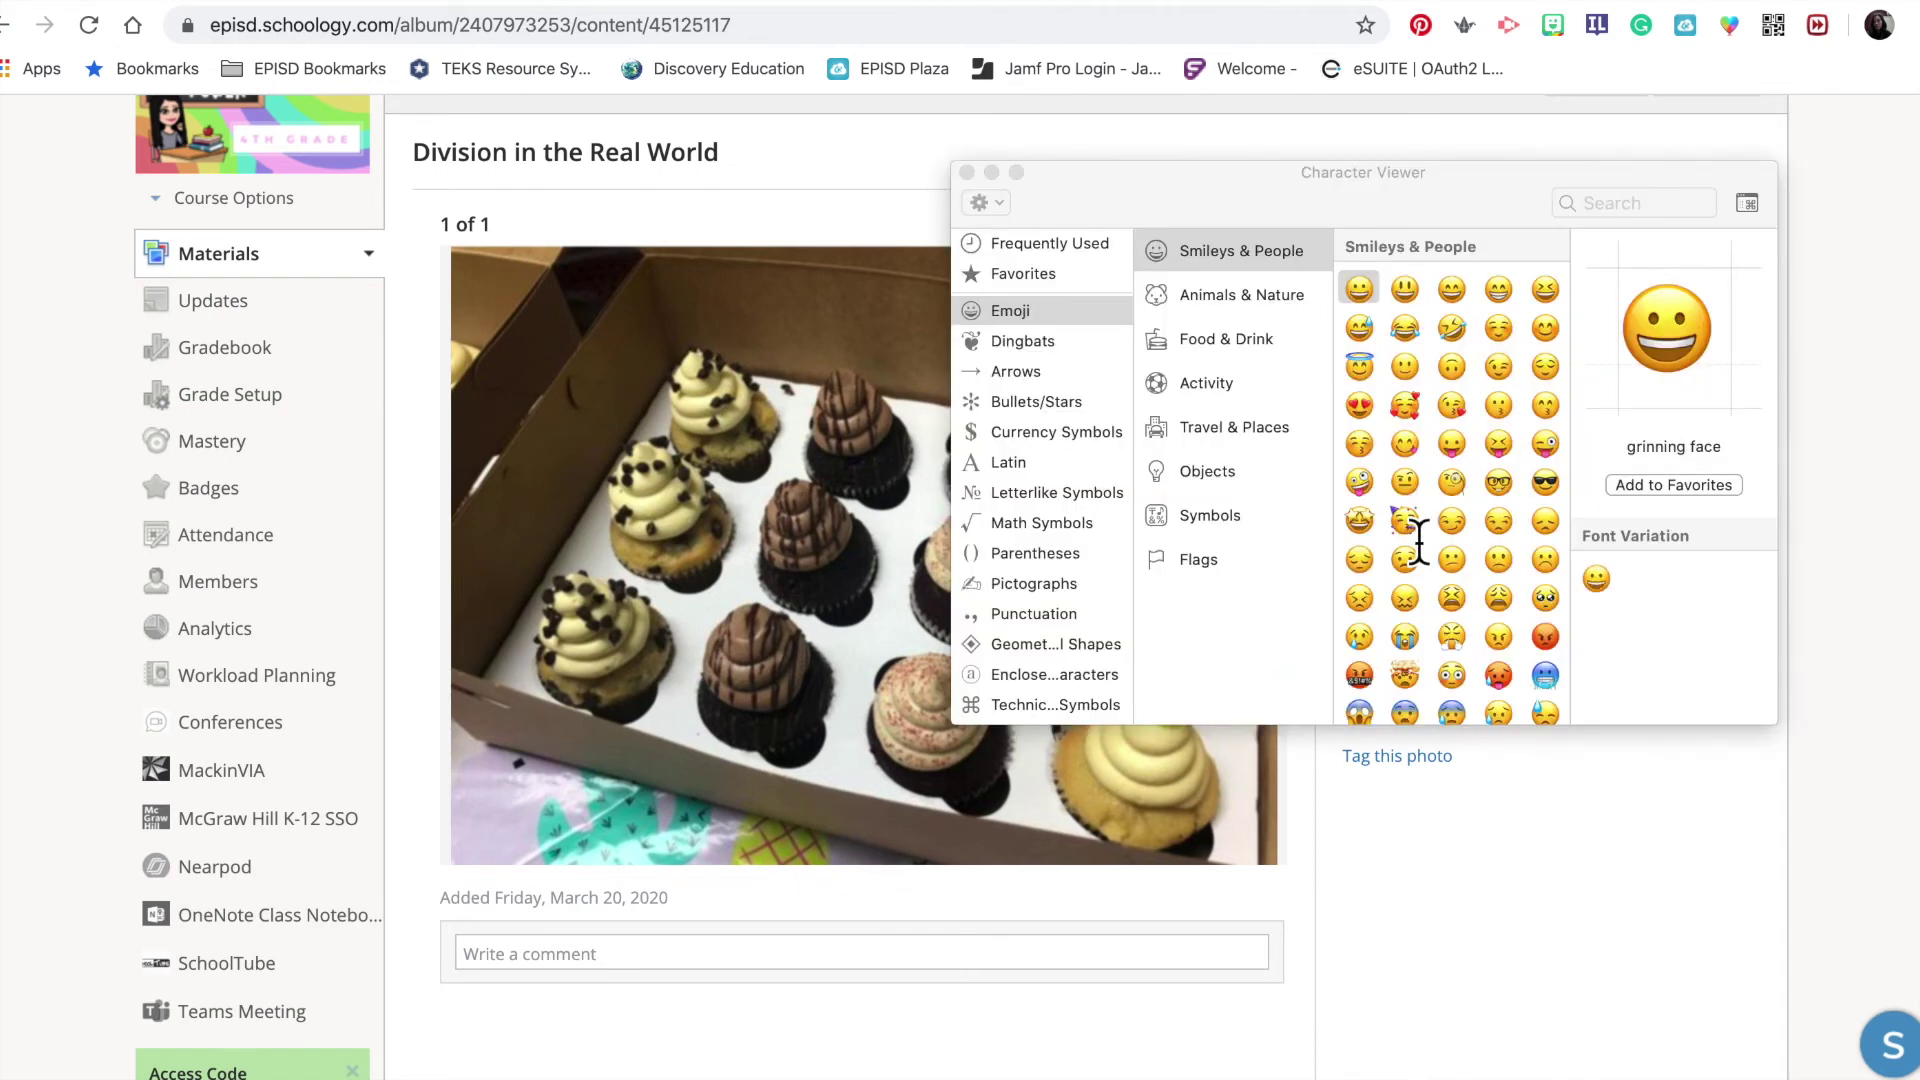
left_click(1610, 215)
type("d")
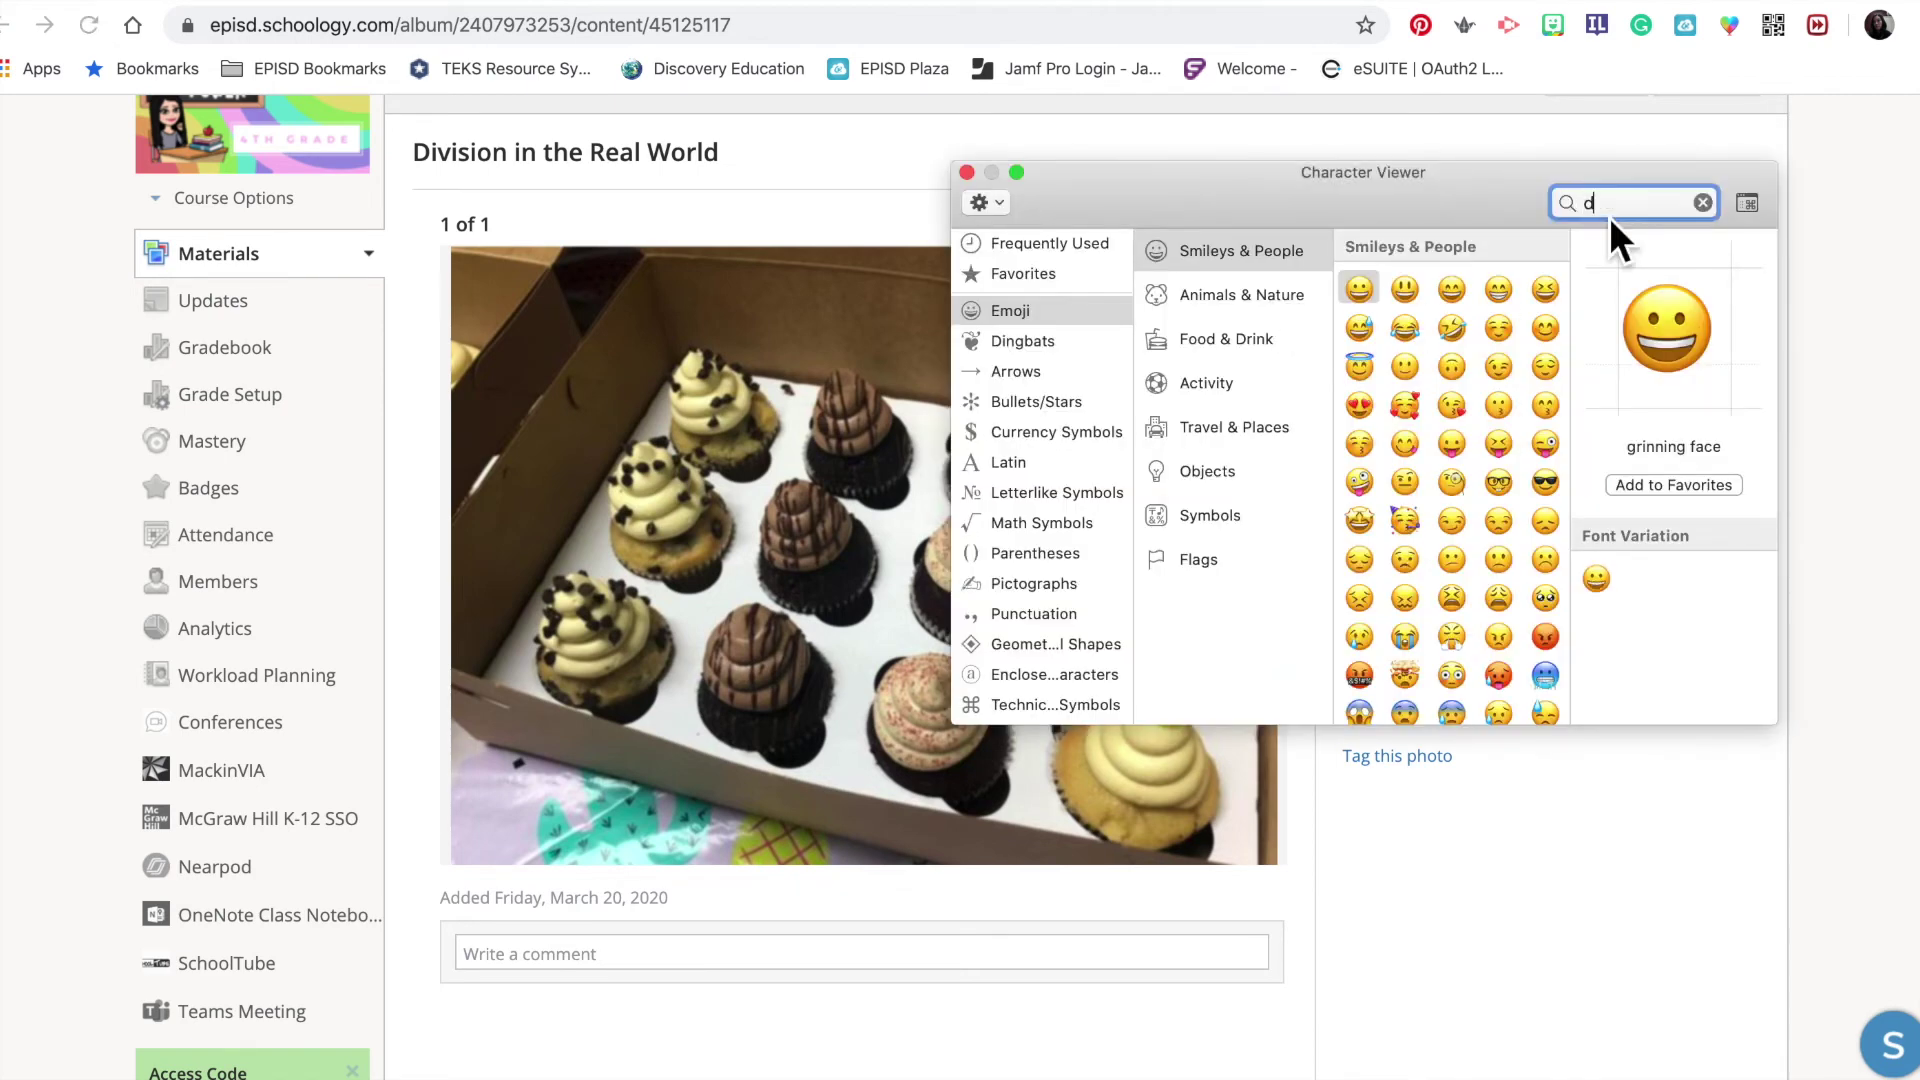
type("ivis")
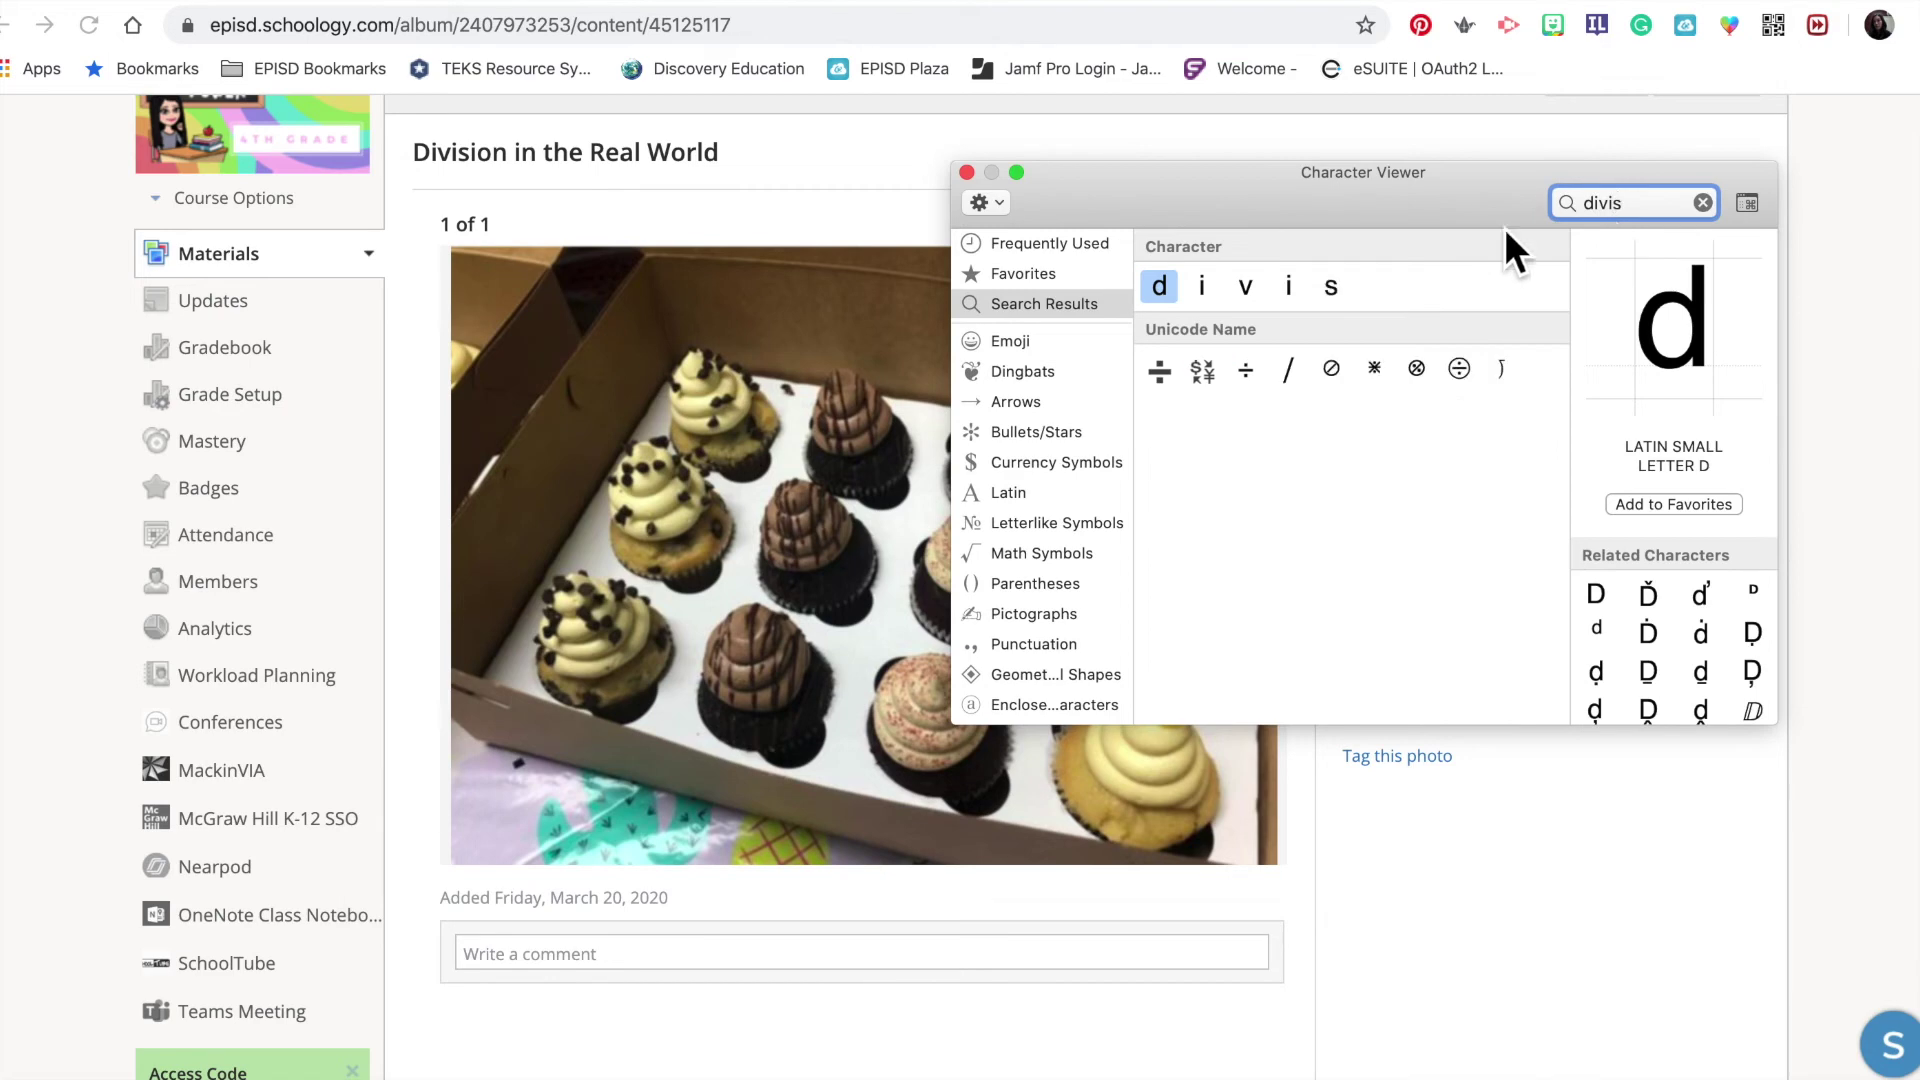
left_click_drag(1389, 193, 590, 245)
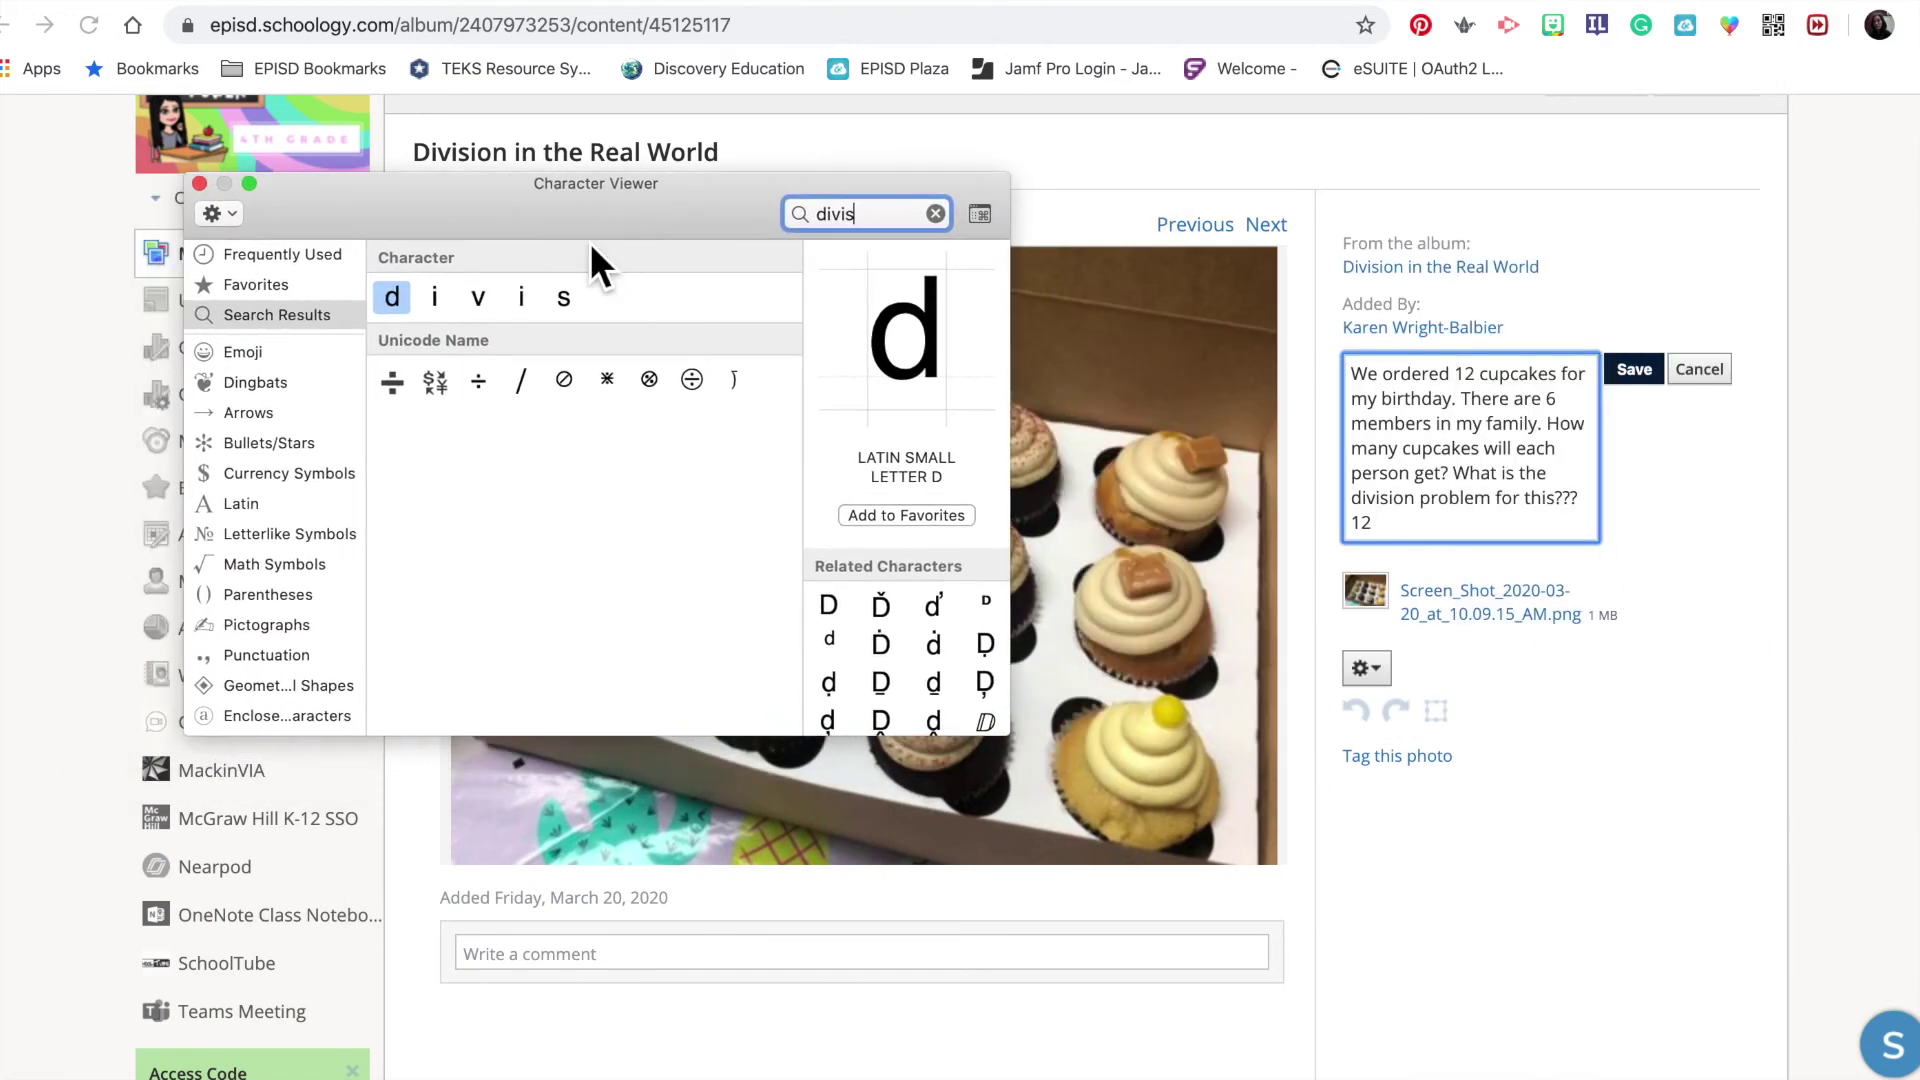
left_click(393, 380)
double_click(396, 379)
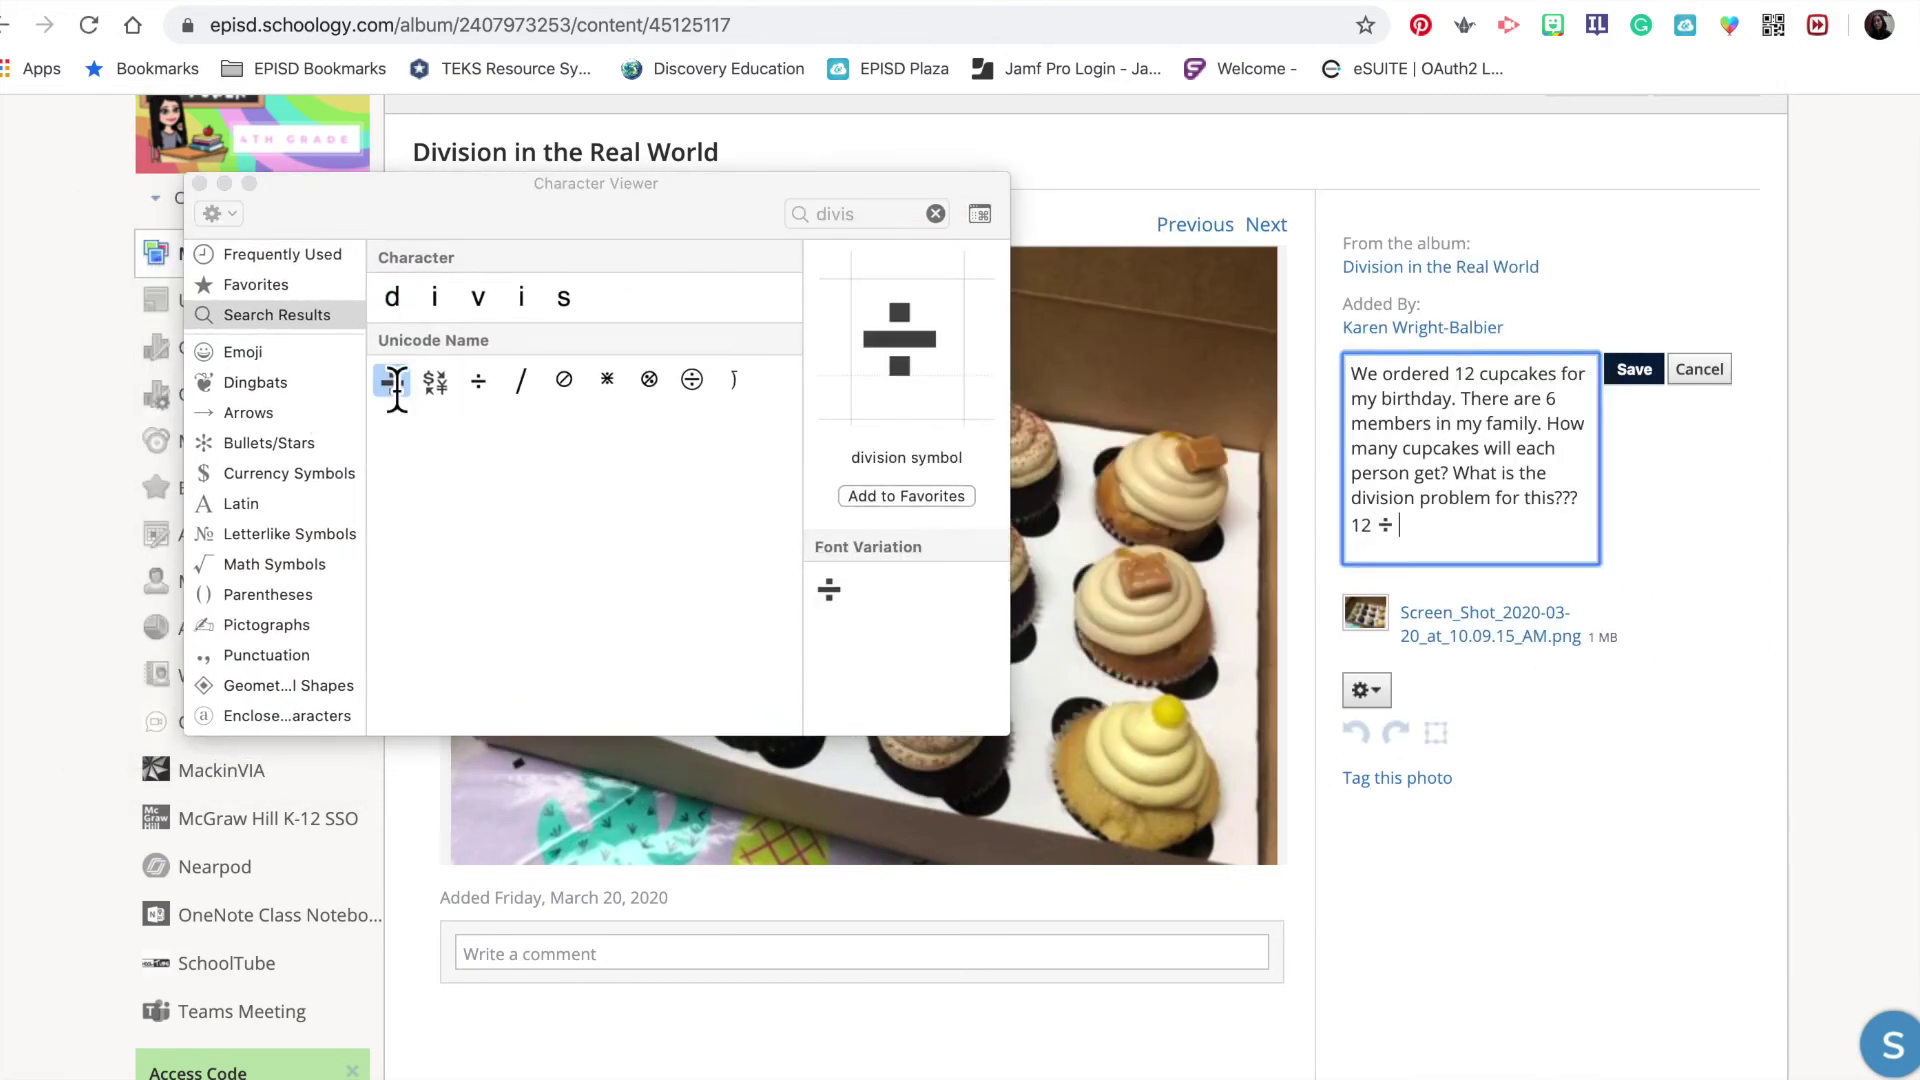
type("2 ÷ 6 = ?")
left_click(201, 184)
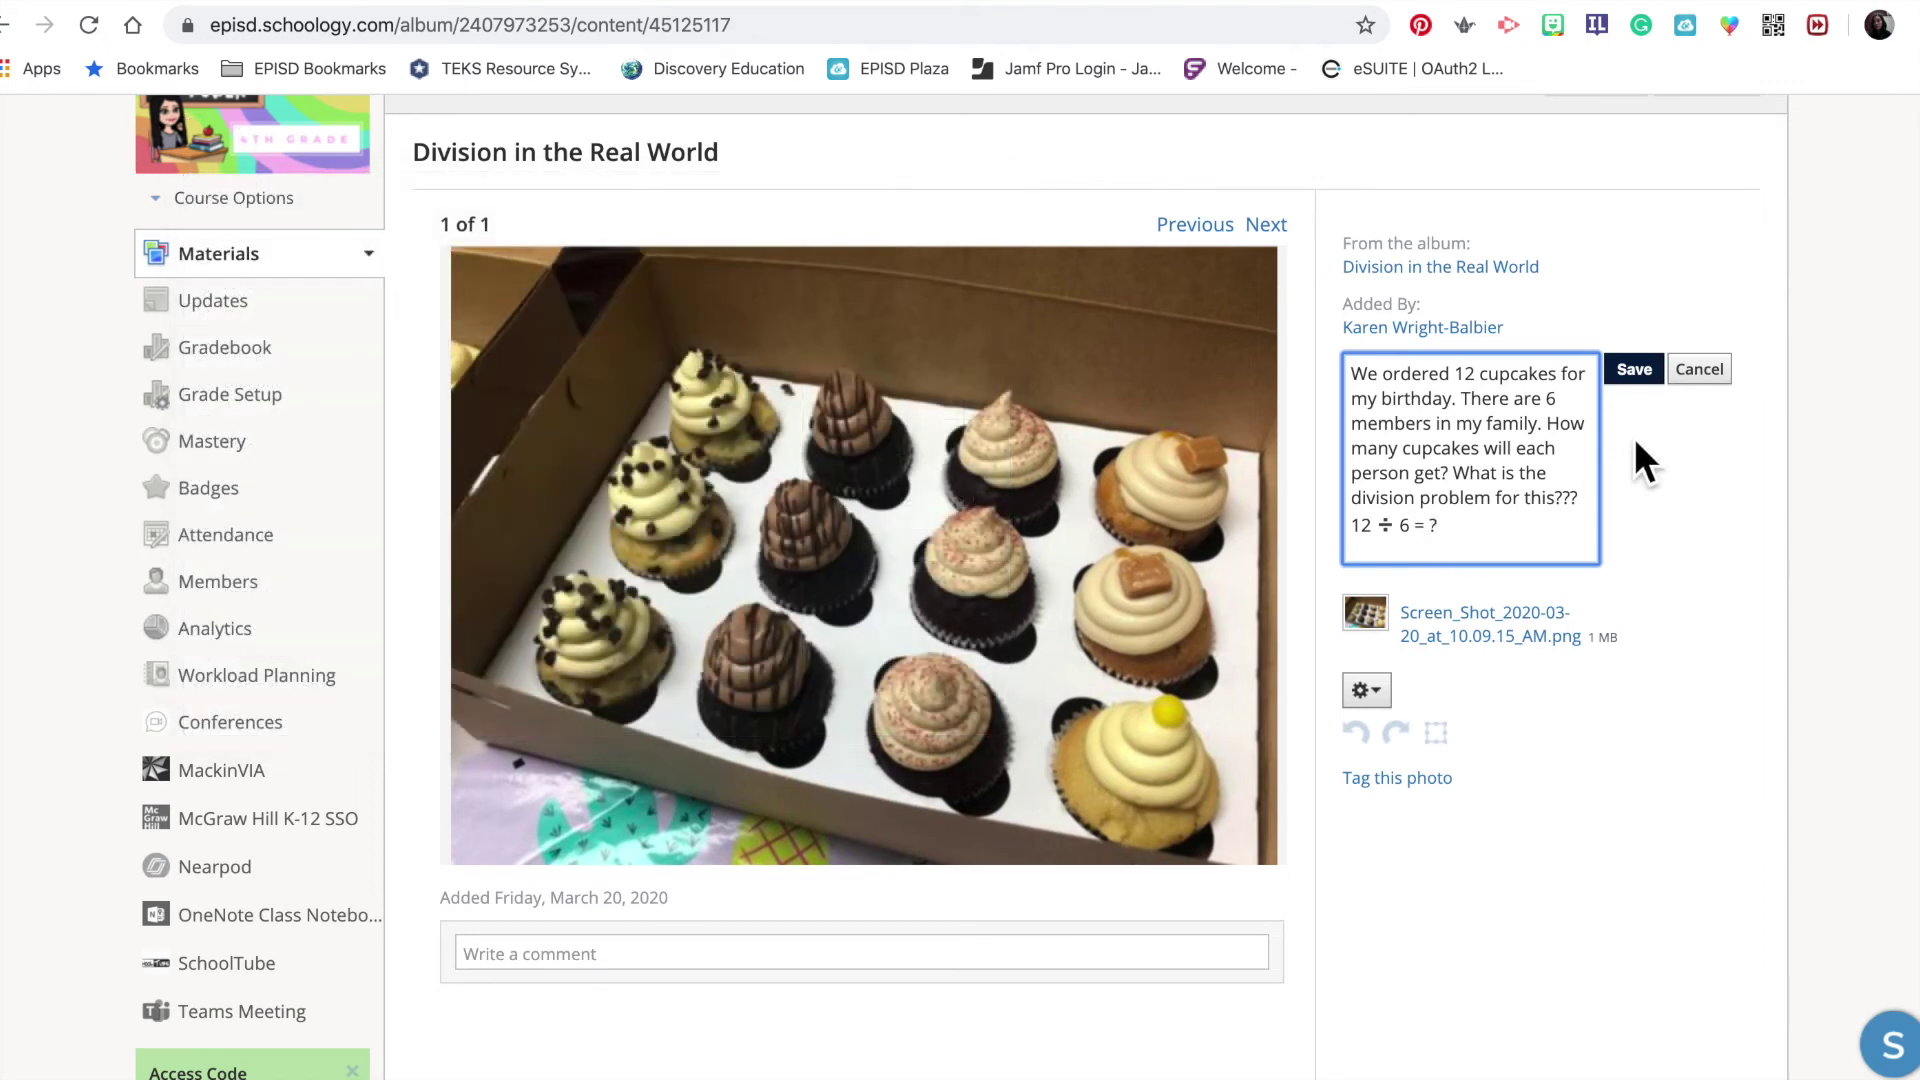
Save the caption, return to the Unit 4 folder, and reopen the Division in the Real World album.
left_click(1640, 372)
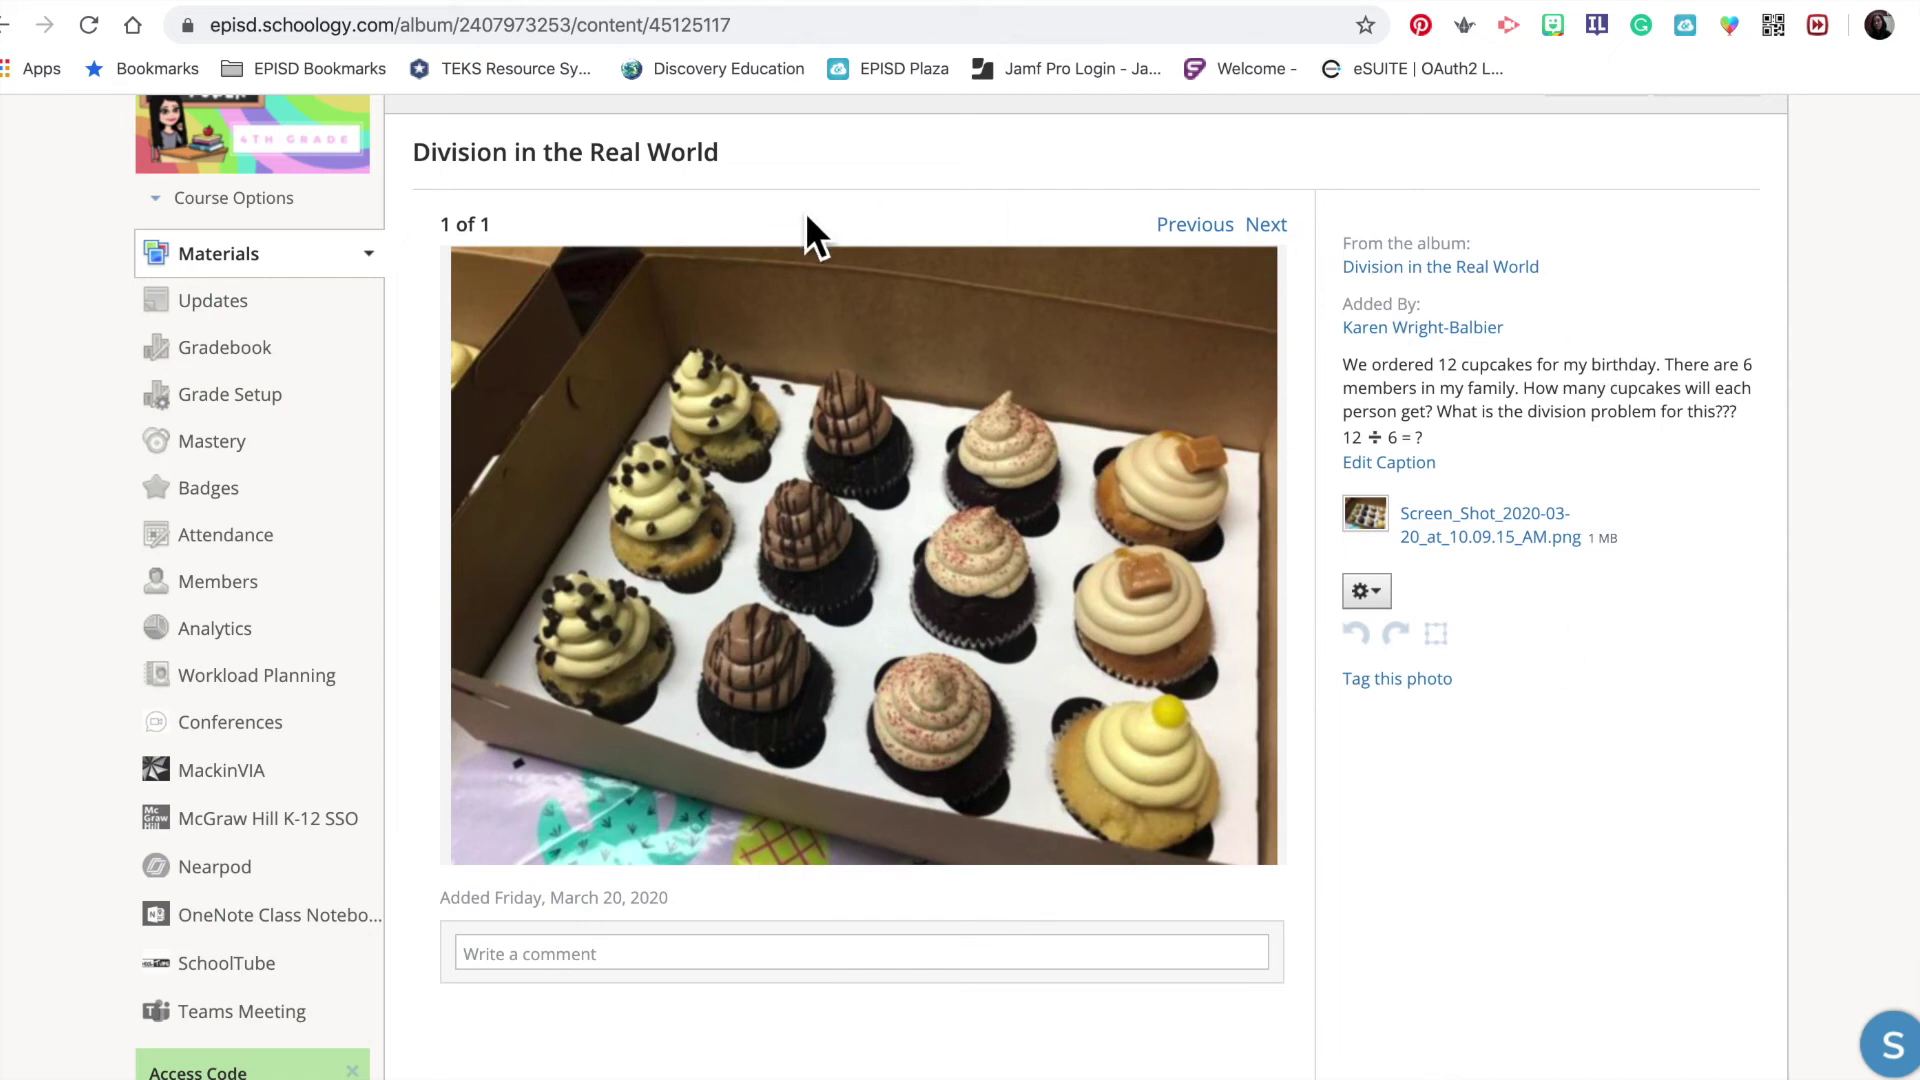
scroll(806, 212, "up", 3)
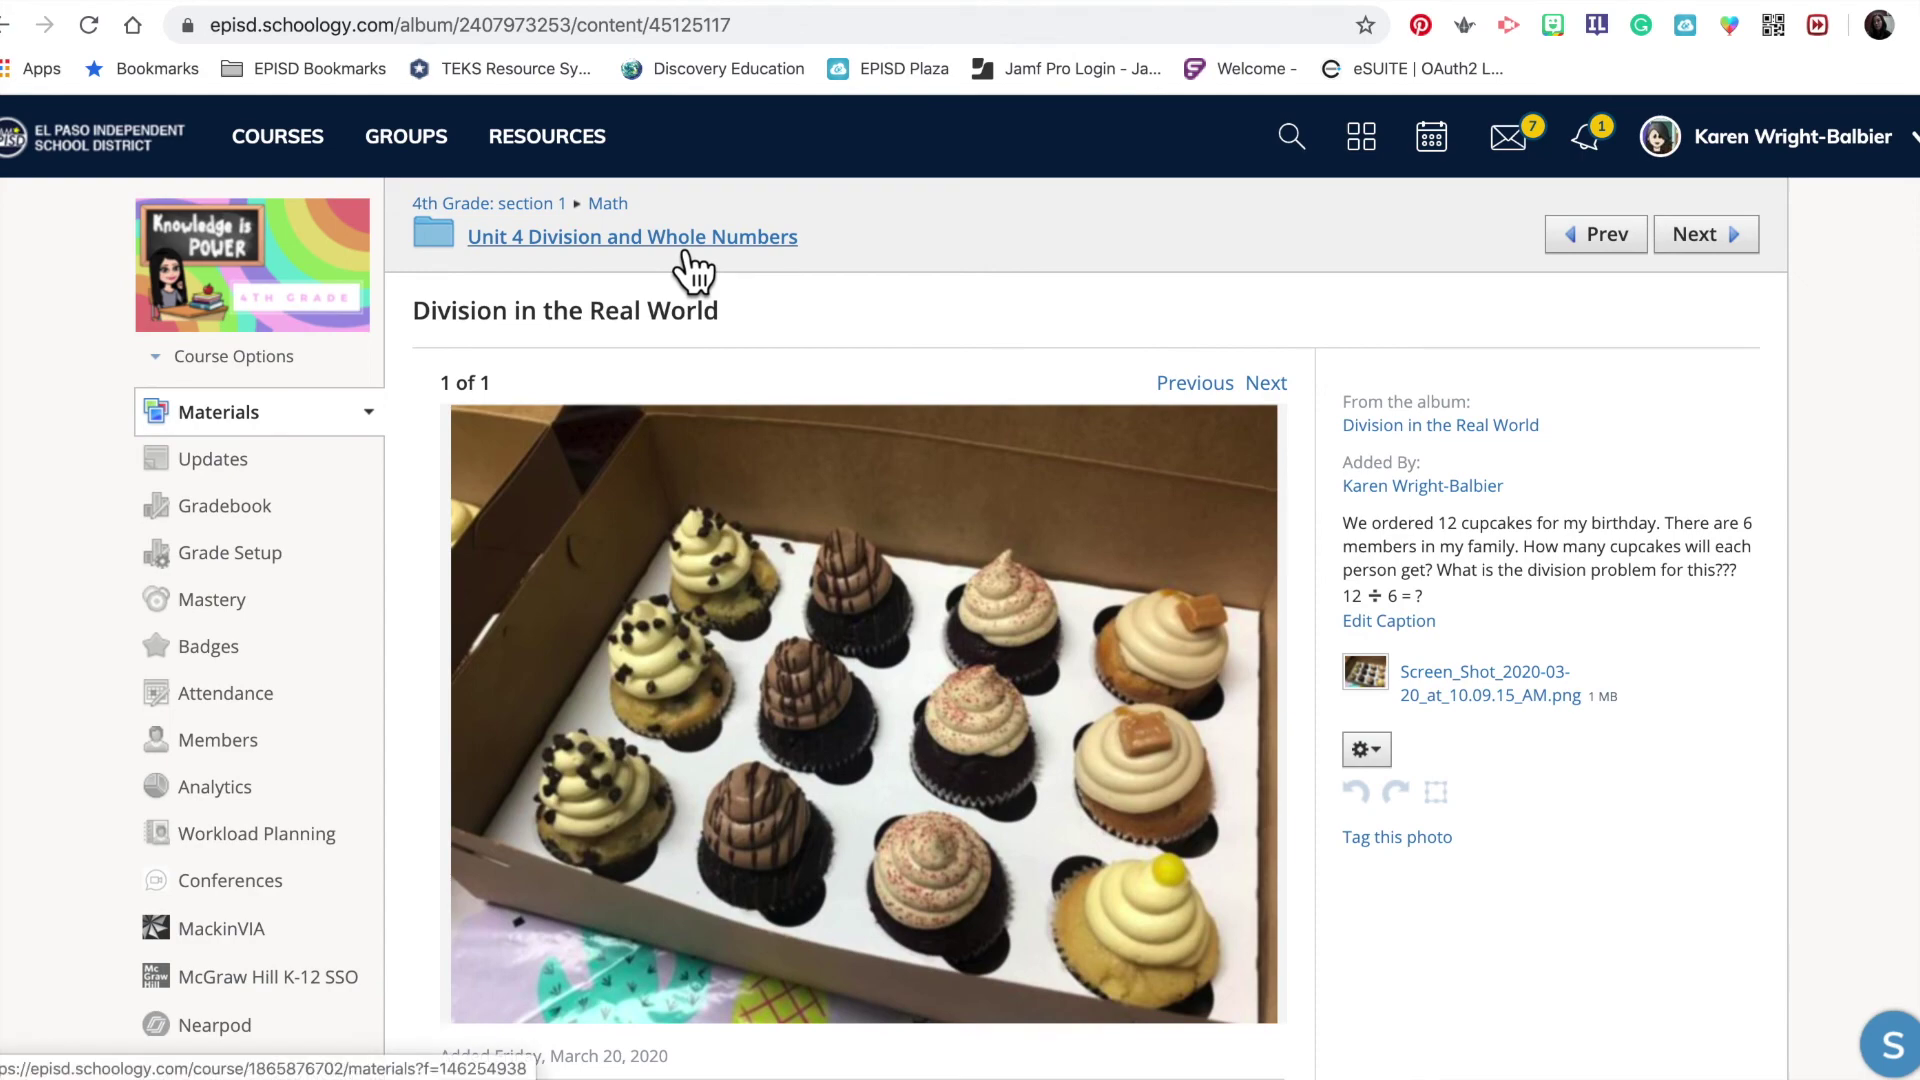
left_click(687, 252)
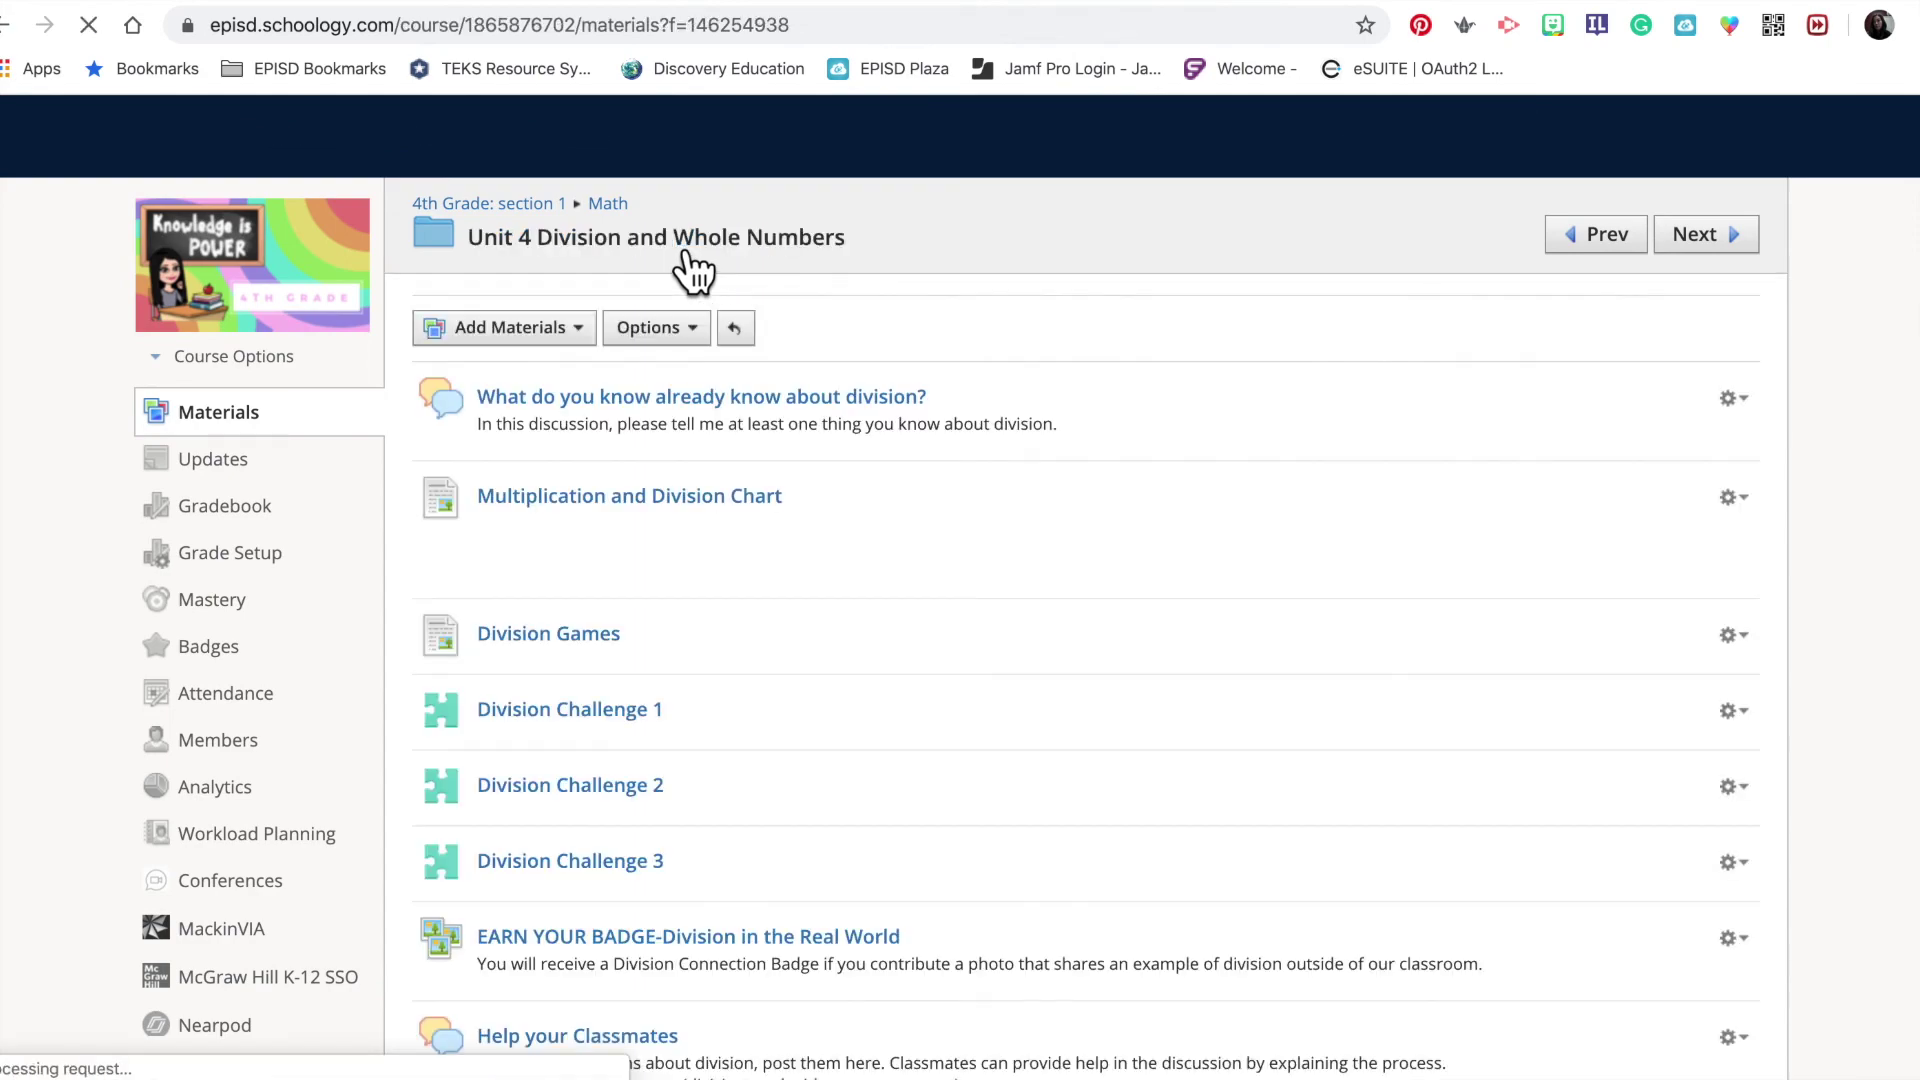
scroll(704, 686, "down", 10)
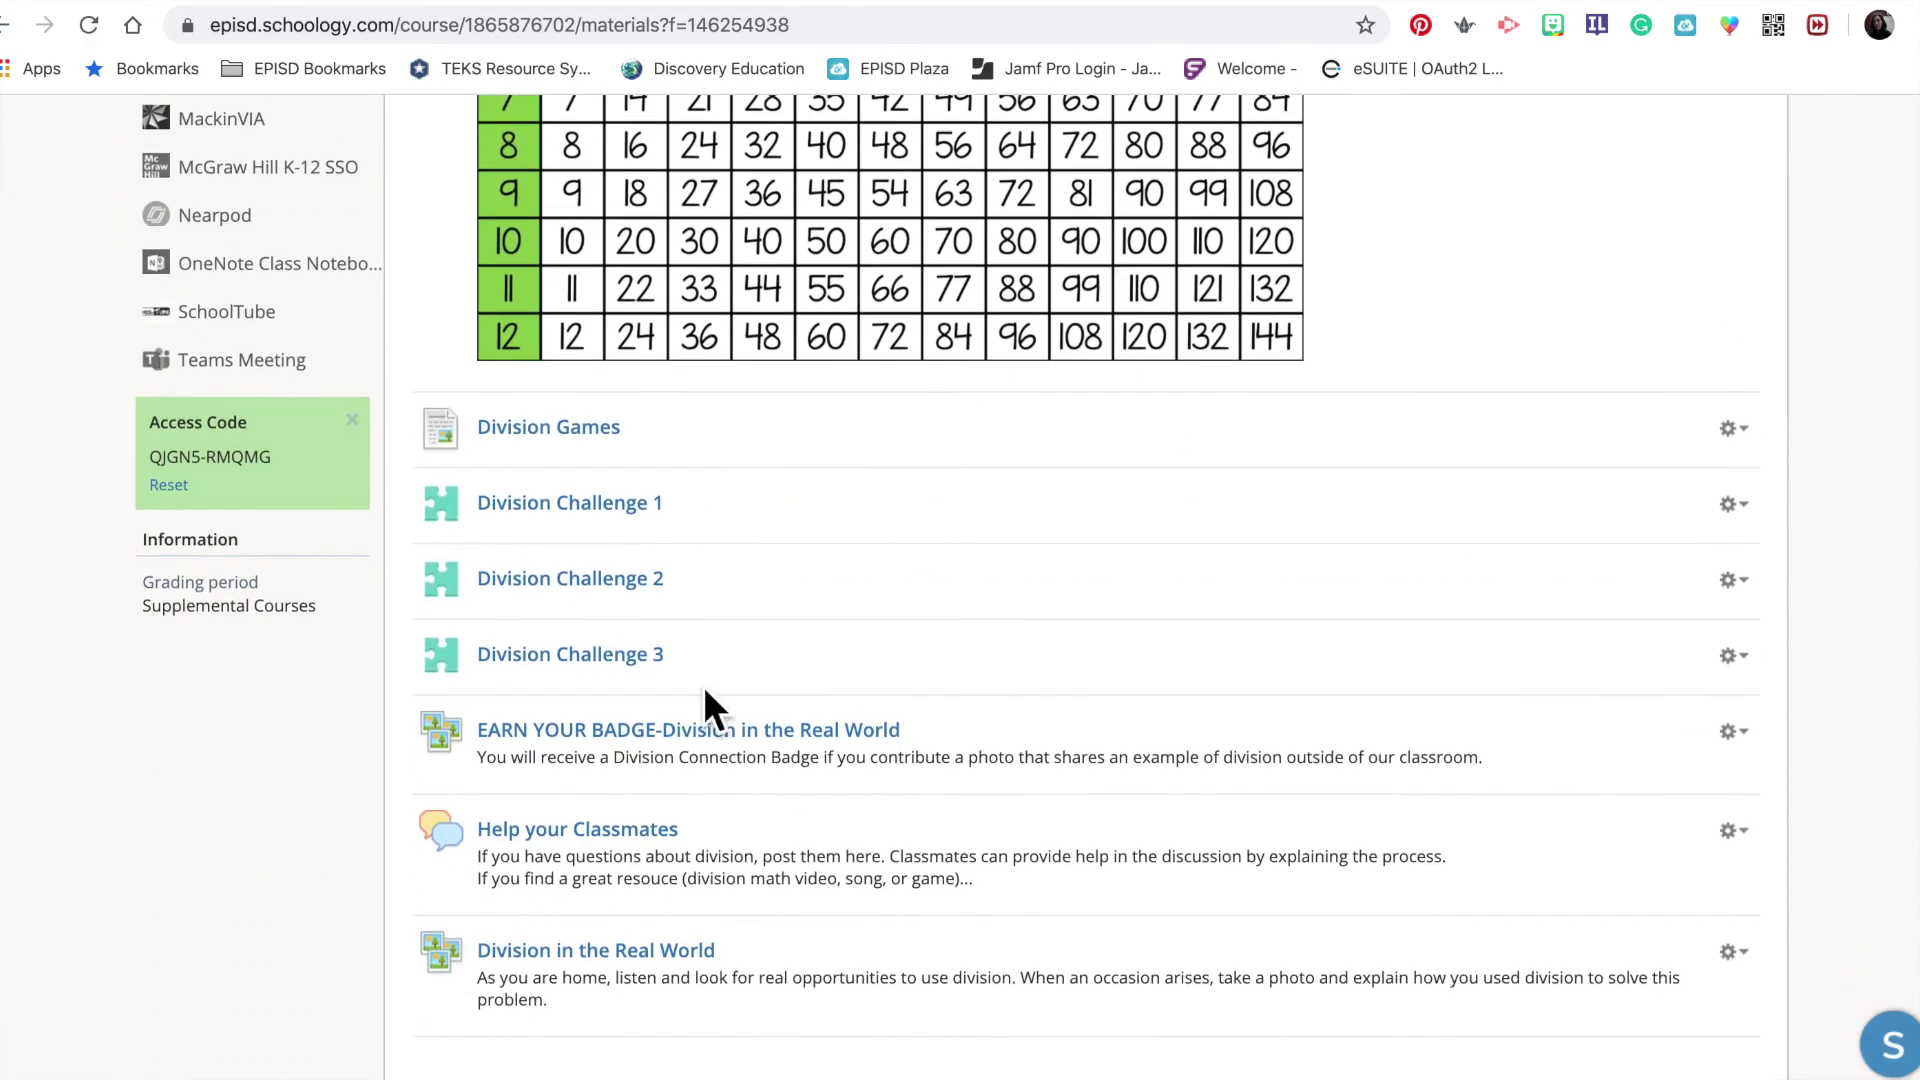
scroll(762, 465, "up", 9)
scroll(762, 465, "down", 9)
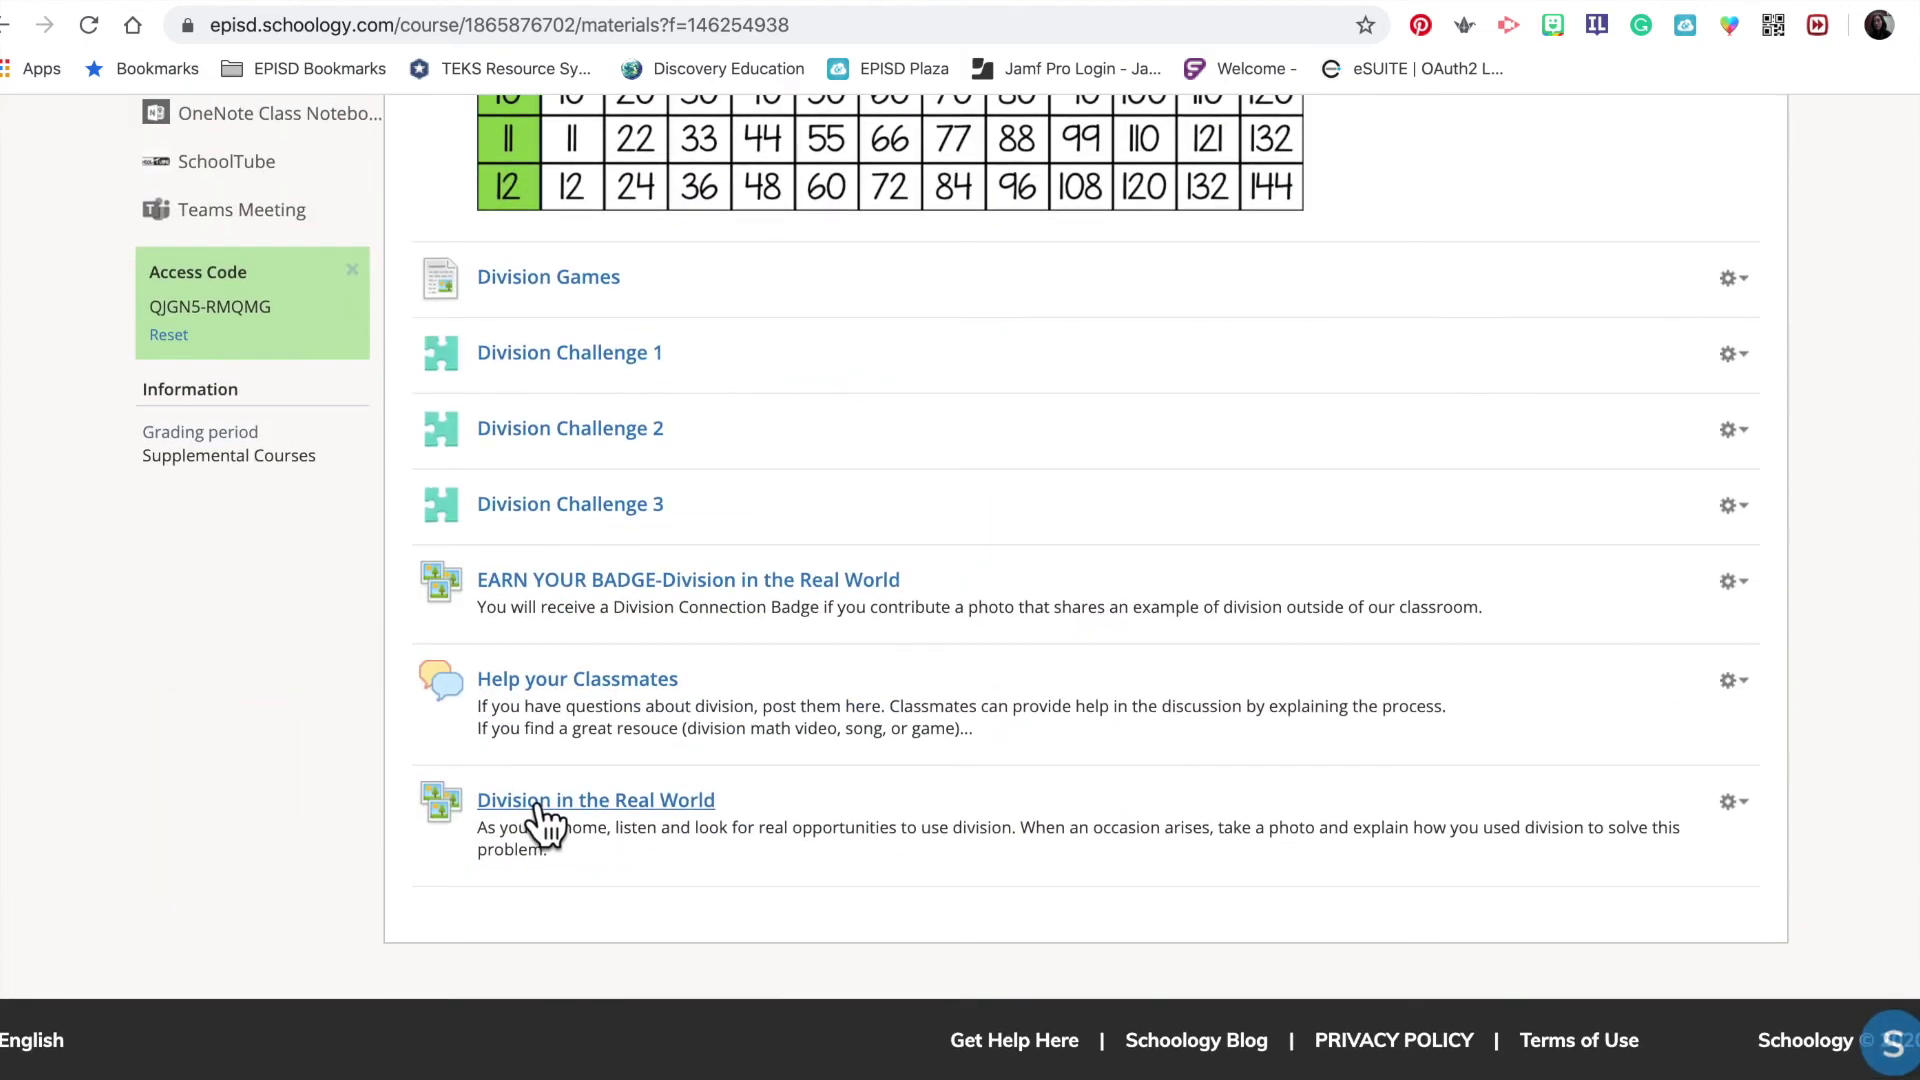
left_click(535, 806)
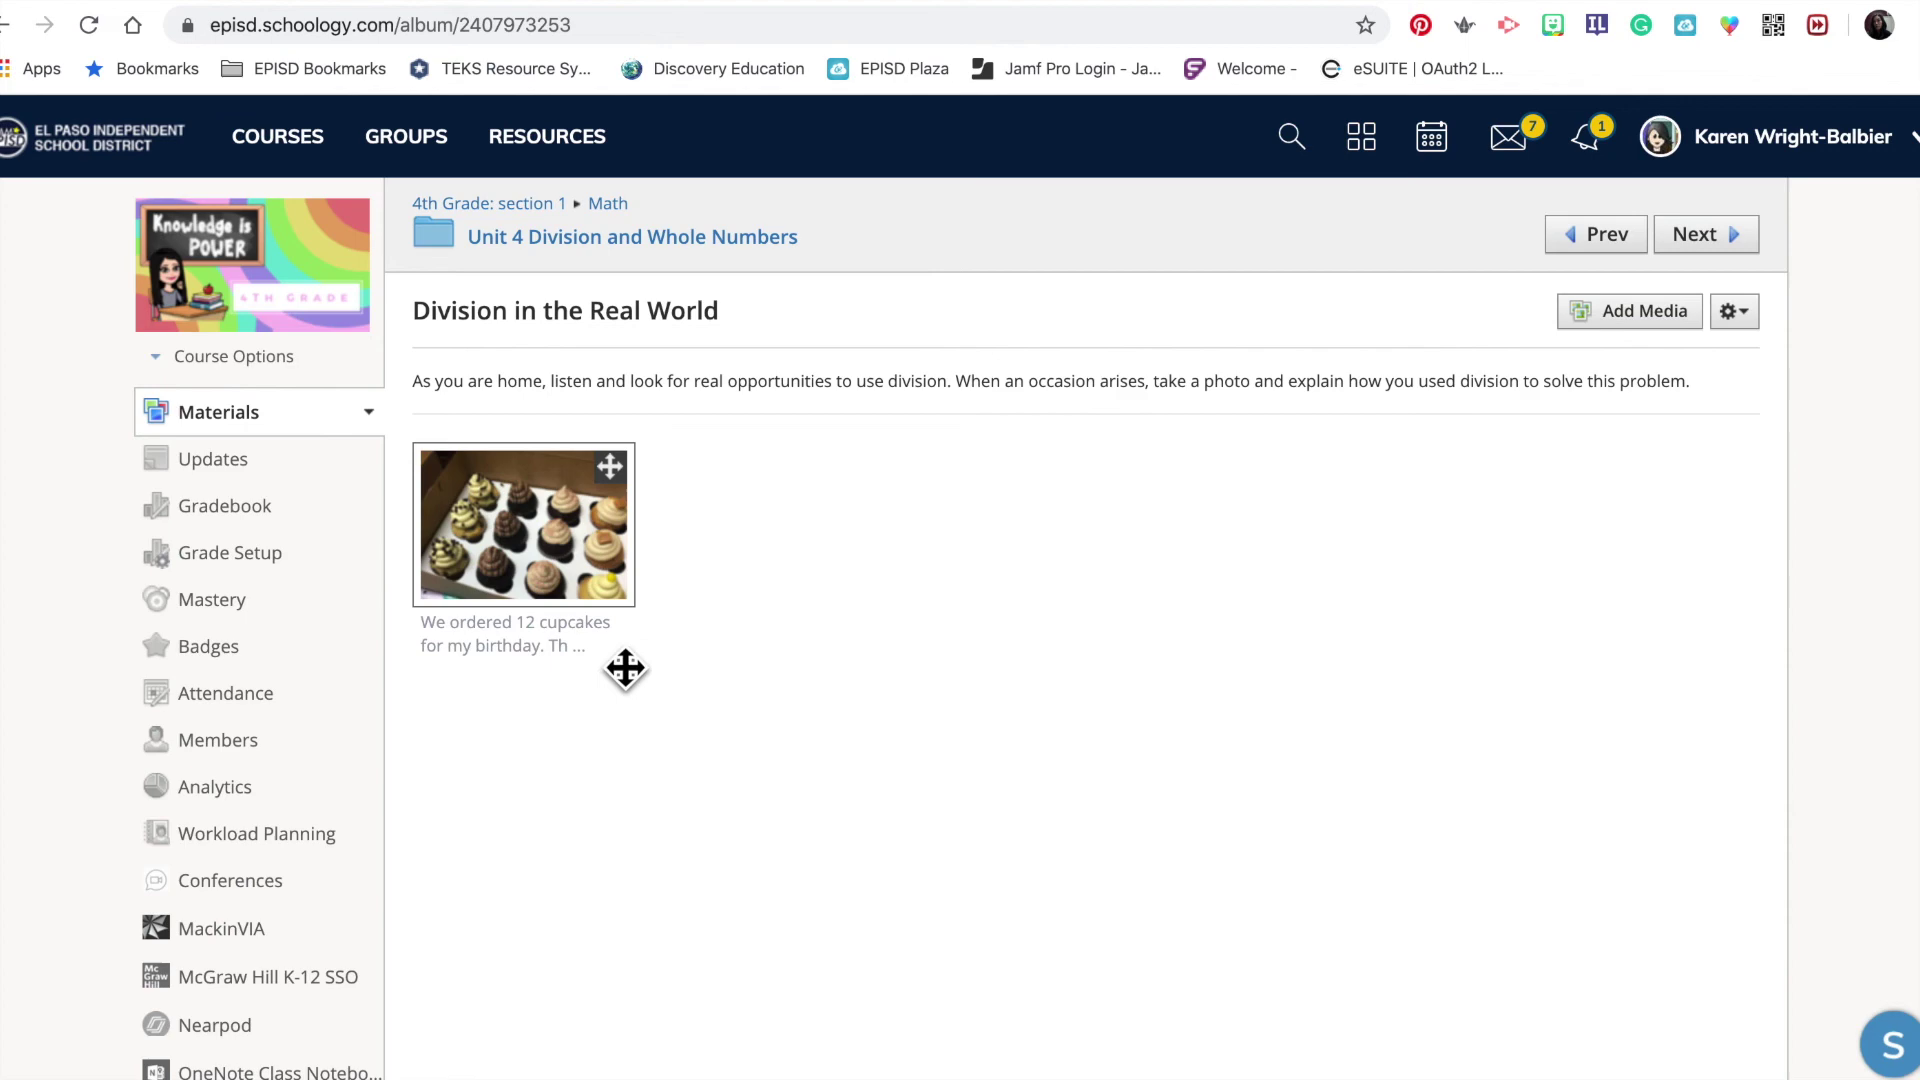
Open the cupcake photo again to review its saved 12 ÷ 6 = ? caption.
left_click(566, 612)
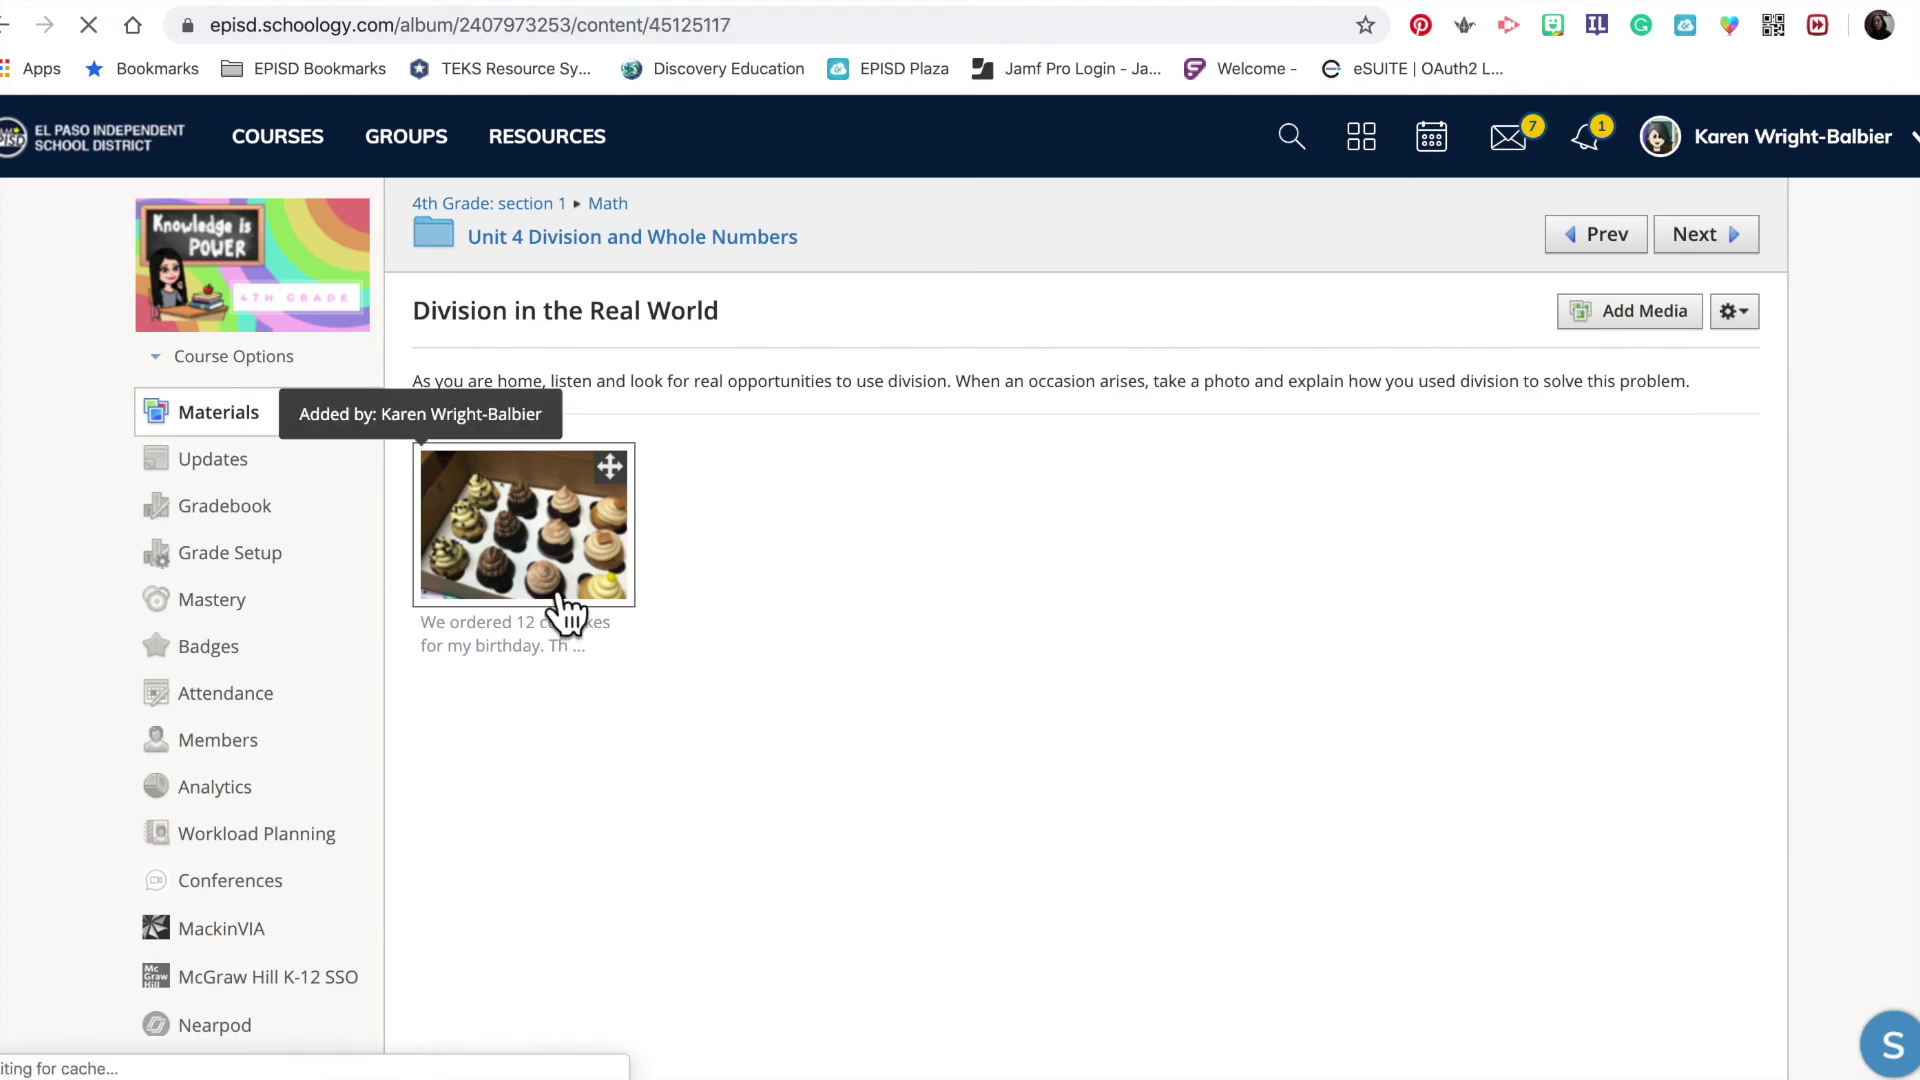
scroll(896, 759, "down", 1)
scroll(896, 759, "down", 5)
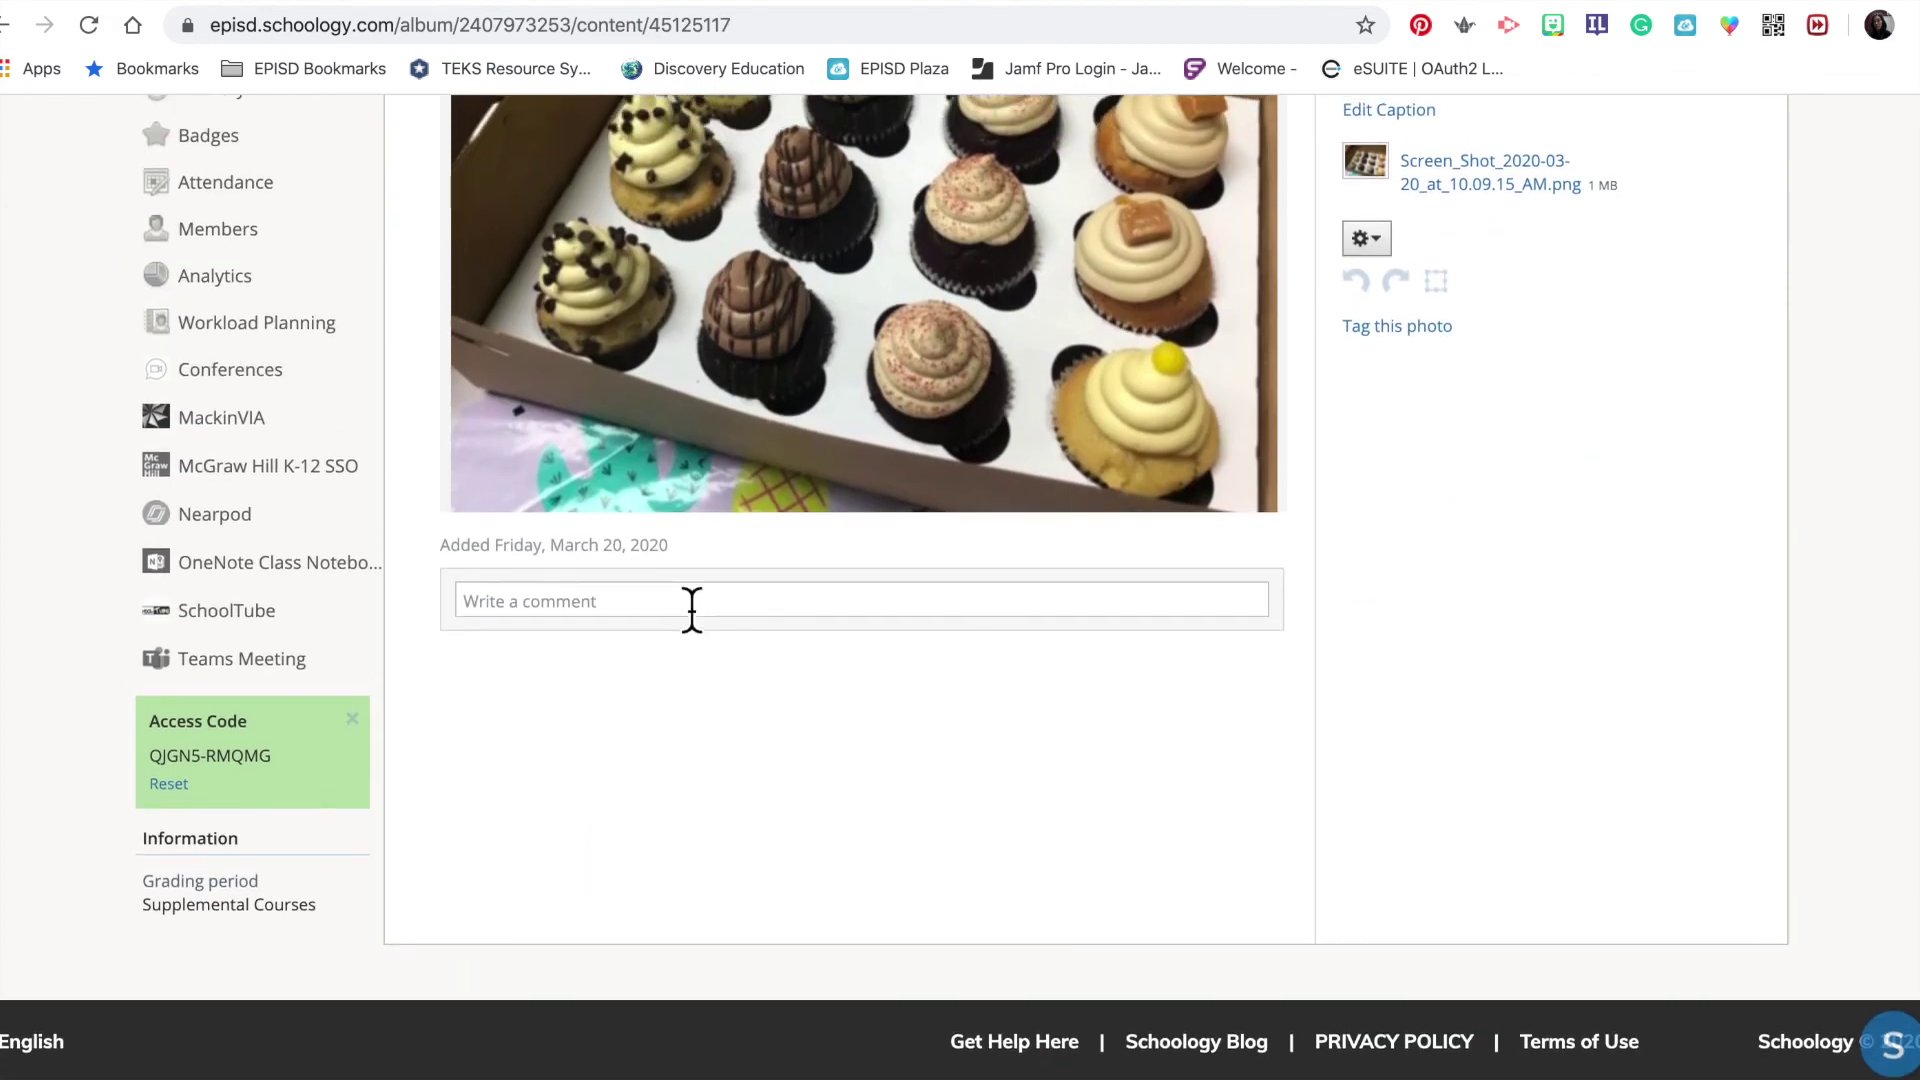
left_click(692, 600)
scroll(692, 604, "up", 2)
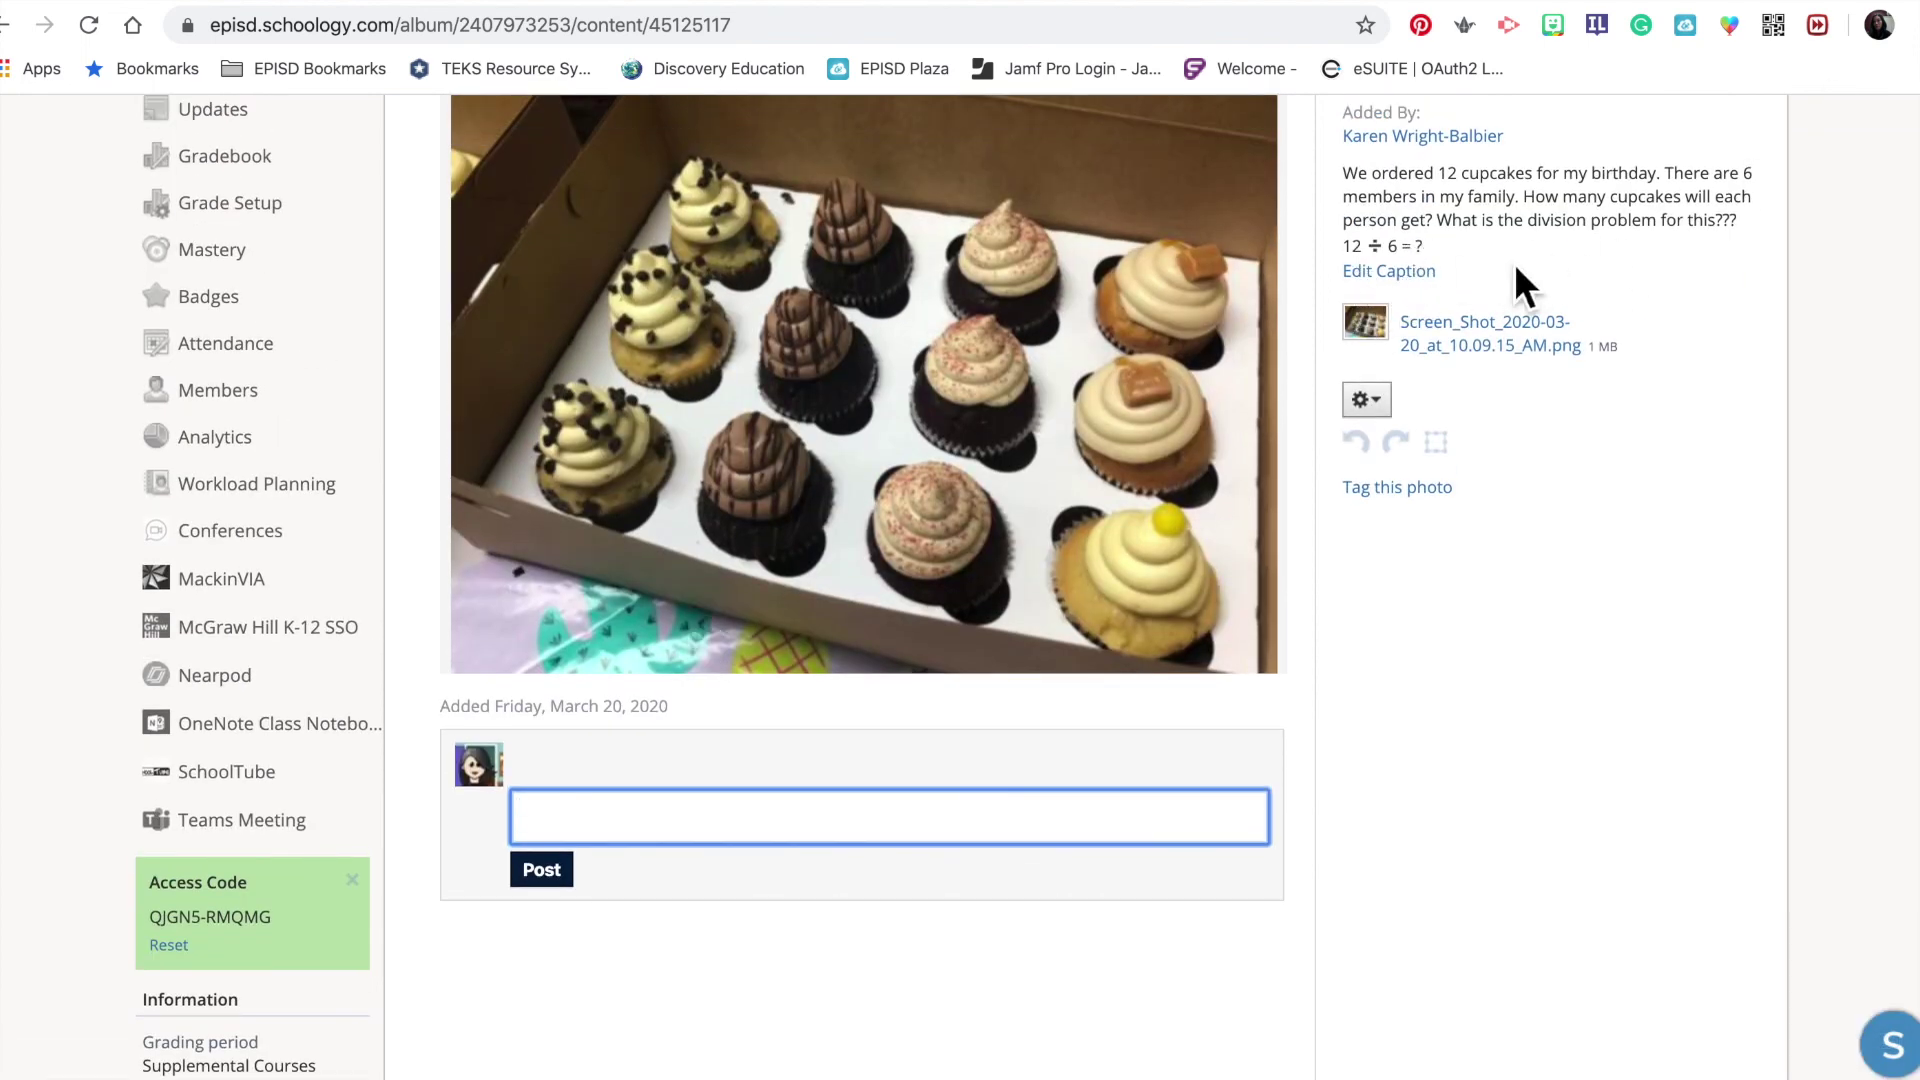
scroll(1156, 406, "up", 4)
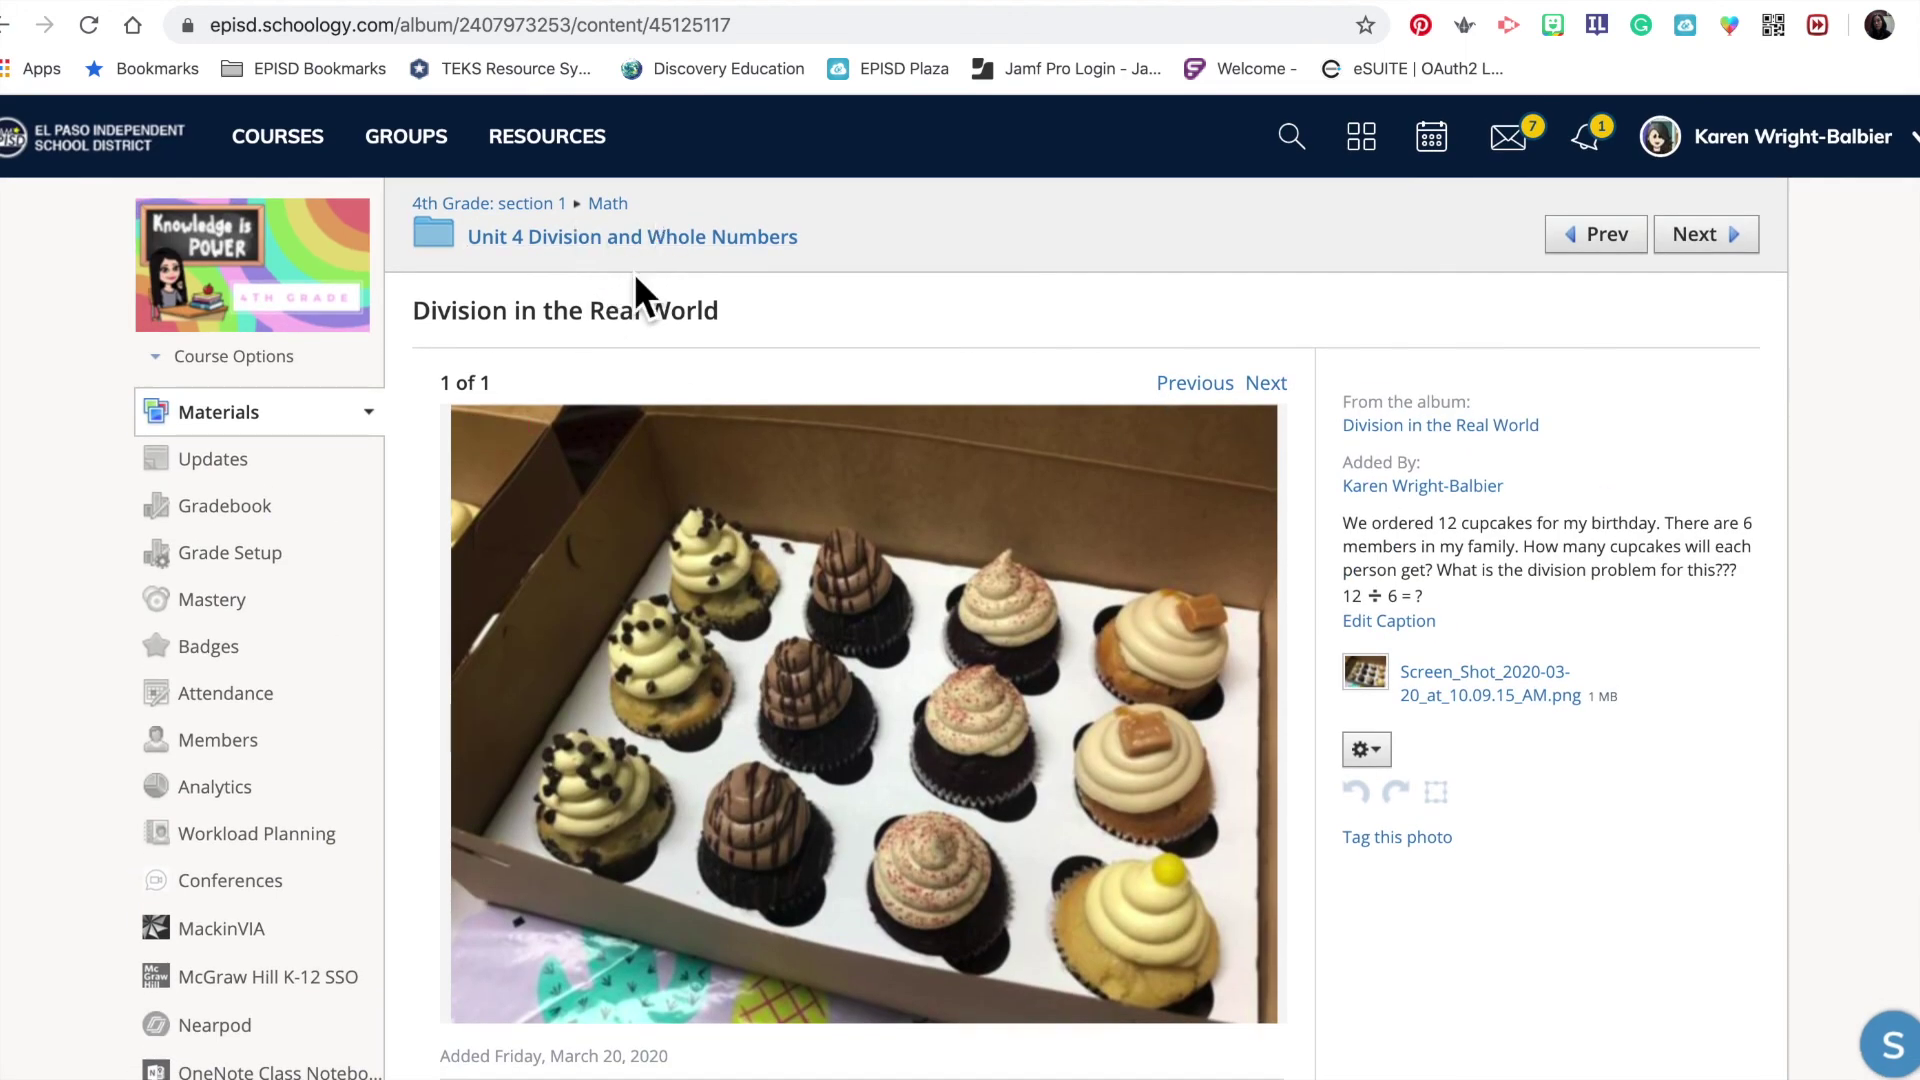
scroll(728, 722, "down", 2)
scroll(621, 580, "up", 2)
Go back to the Unit 4 folder and scroll down to the new album entry.
left_click(628, 260)
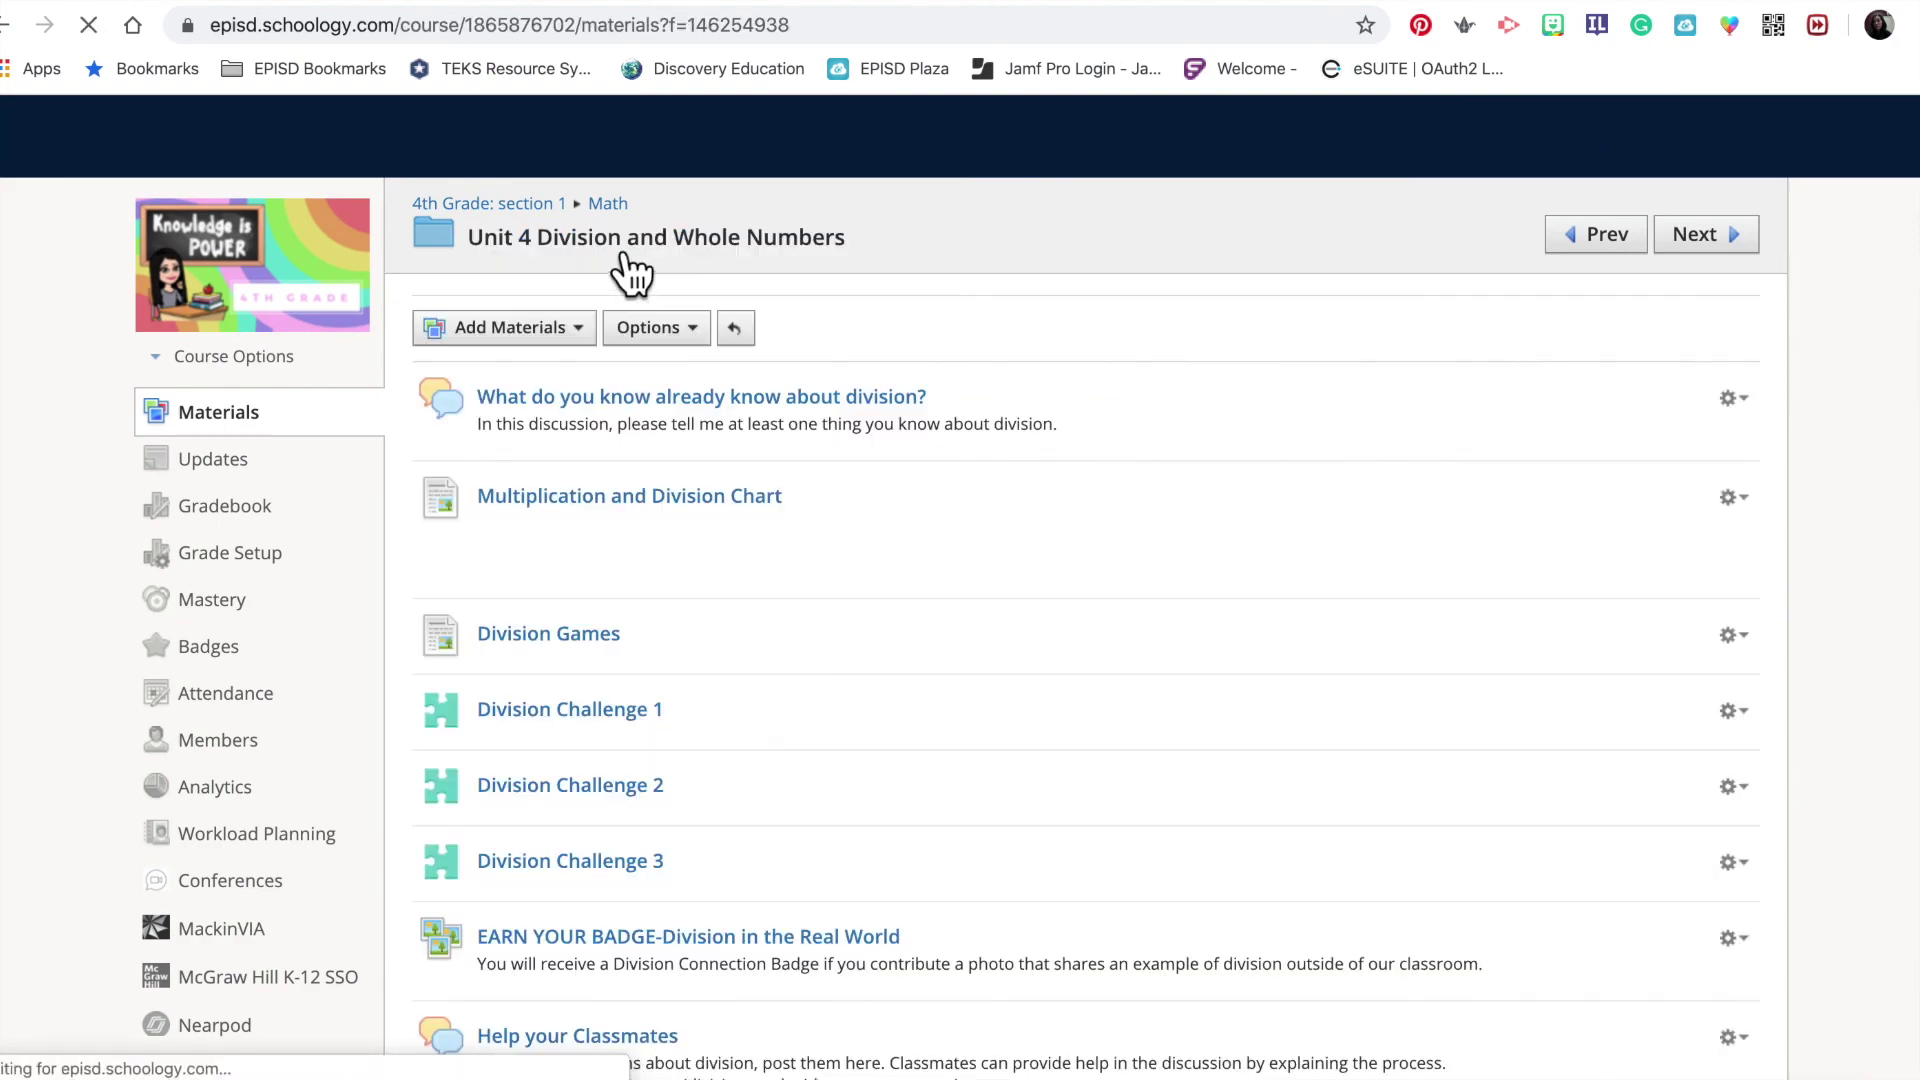
scroll(822, 662, "down", 10)
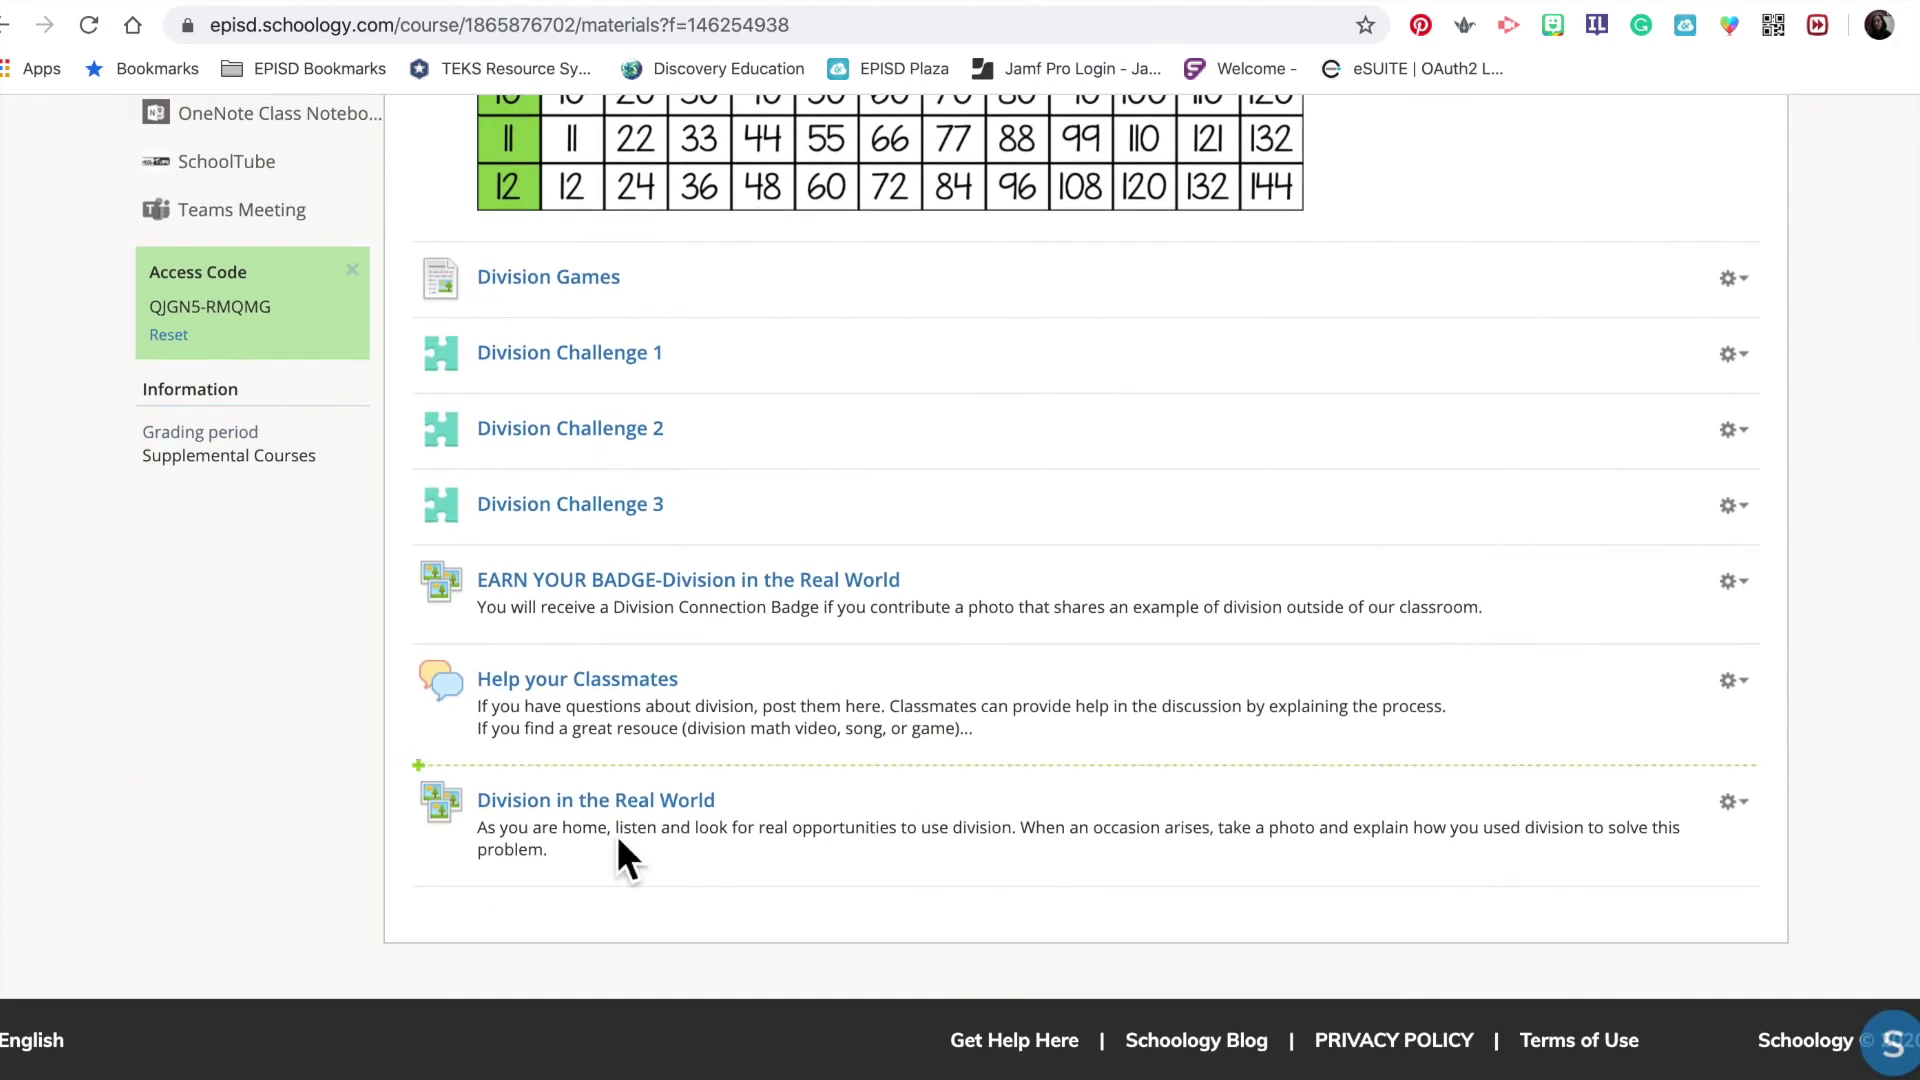